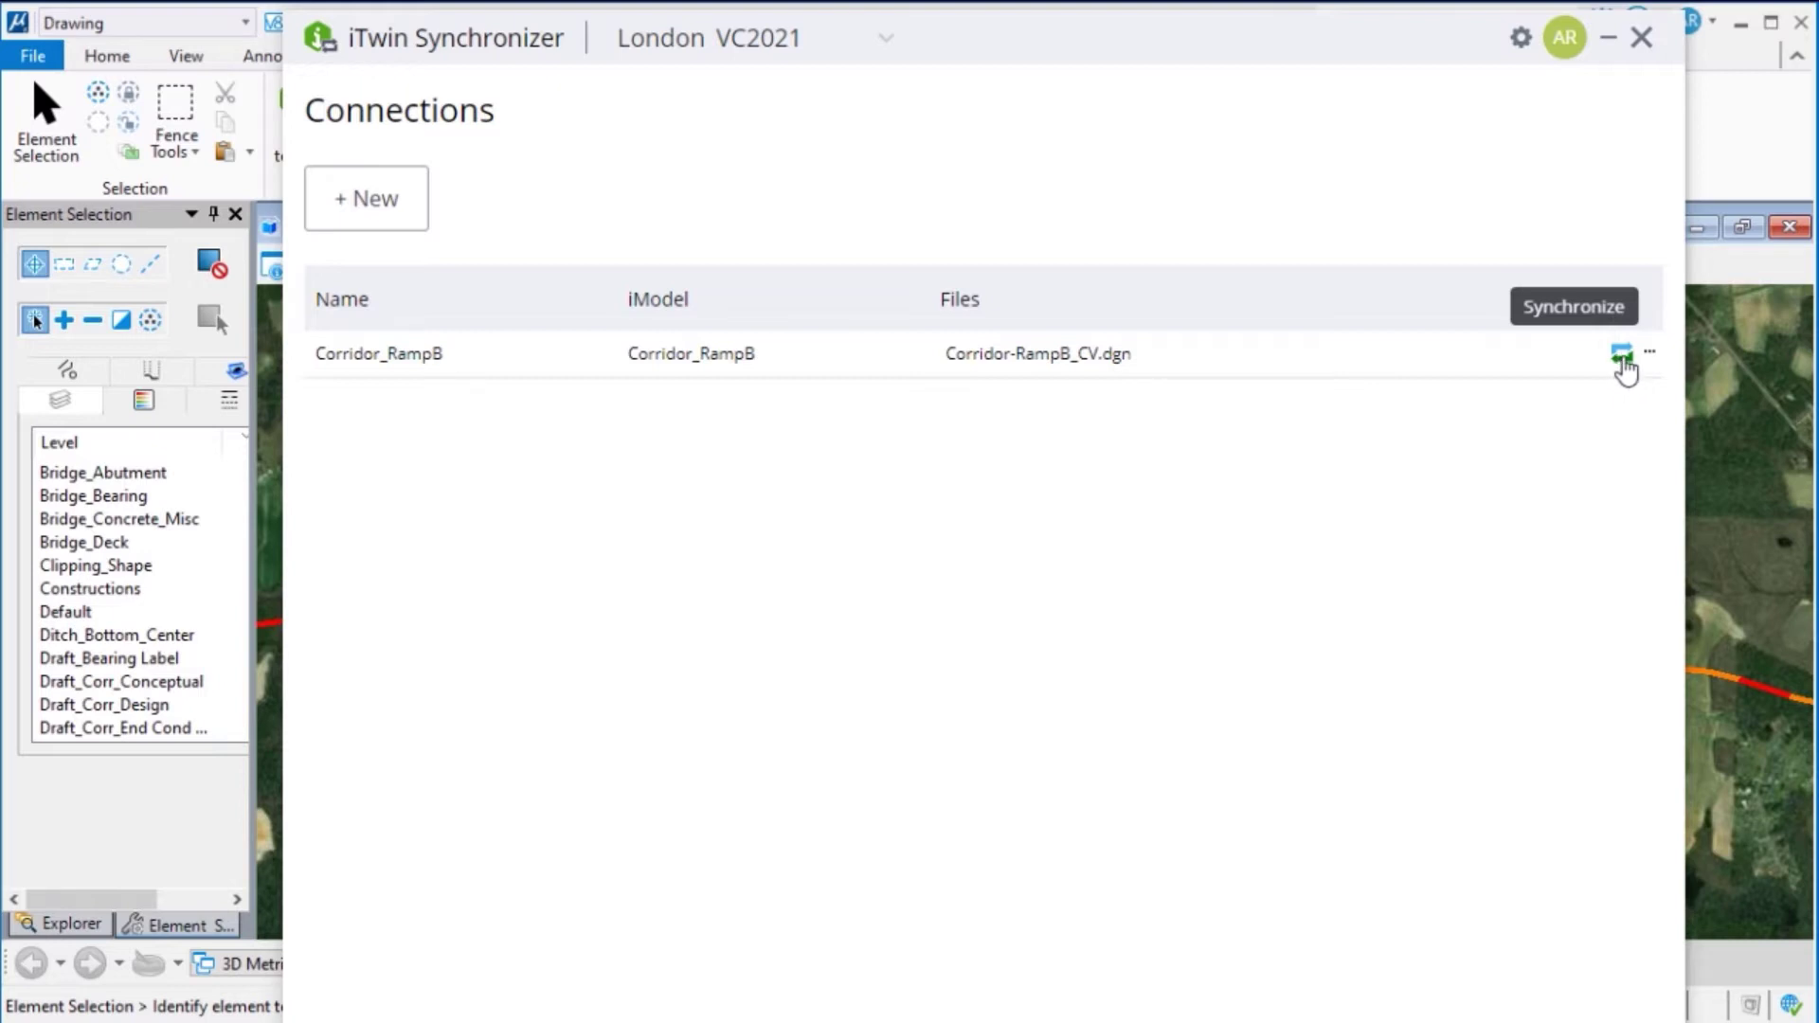
# Sync Corridor_RampB as named version 'initial status' with a description, then dismiss the Issues report.
pyautogui.click(1621, 358)
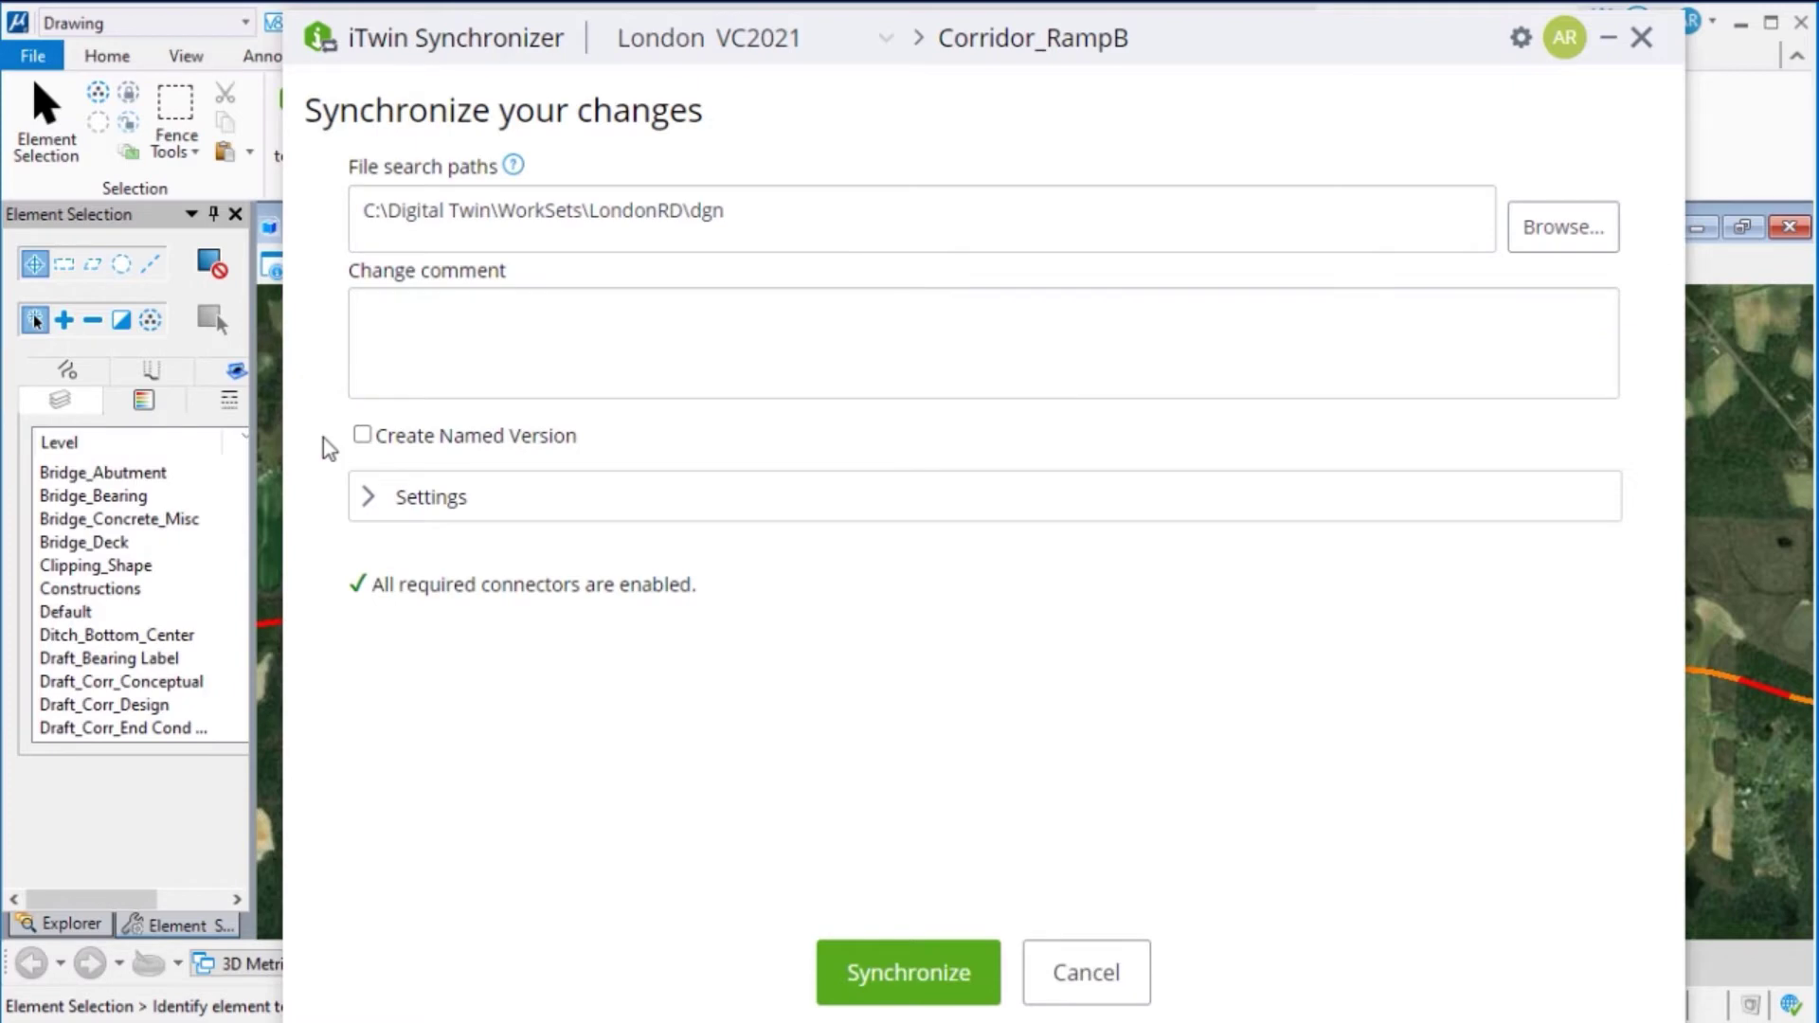
pyautogui.click(373, 440)
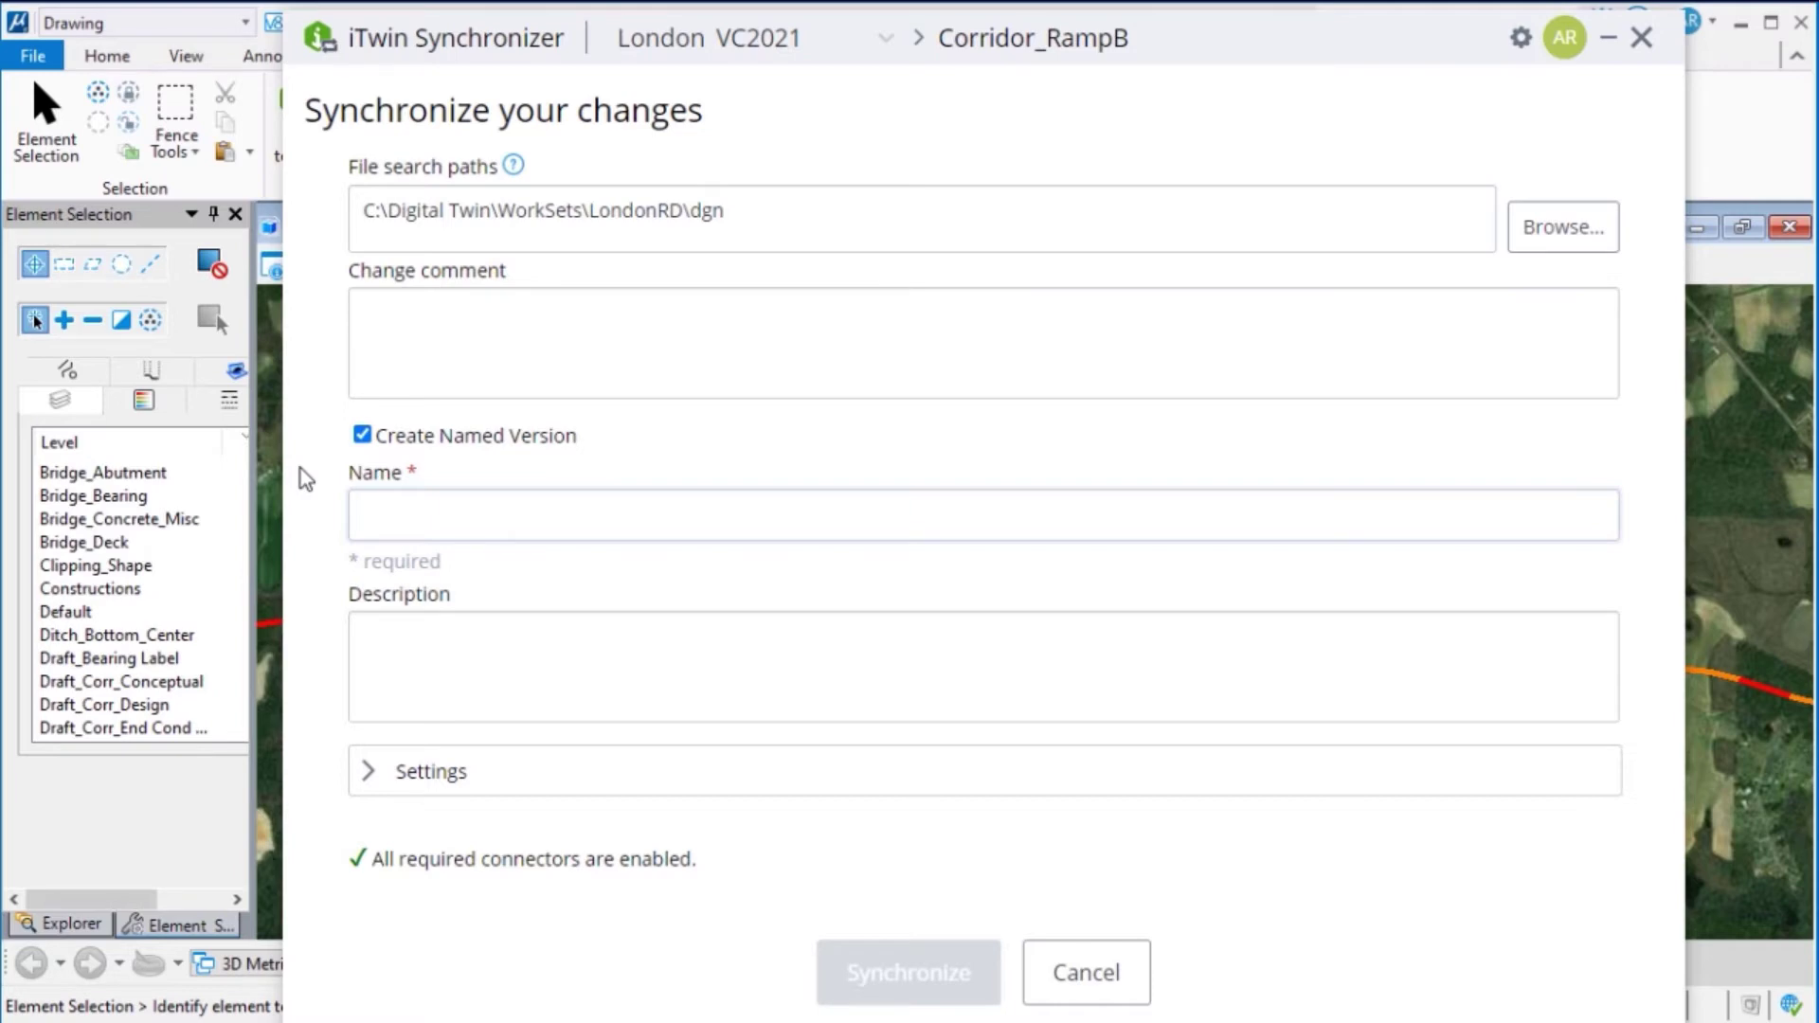
pyautogui.write('initial status')
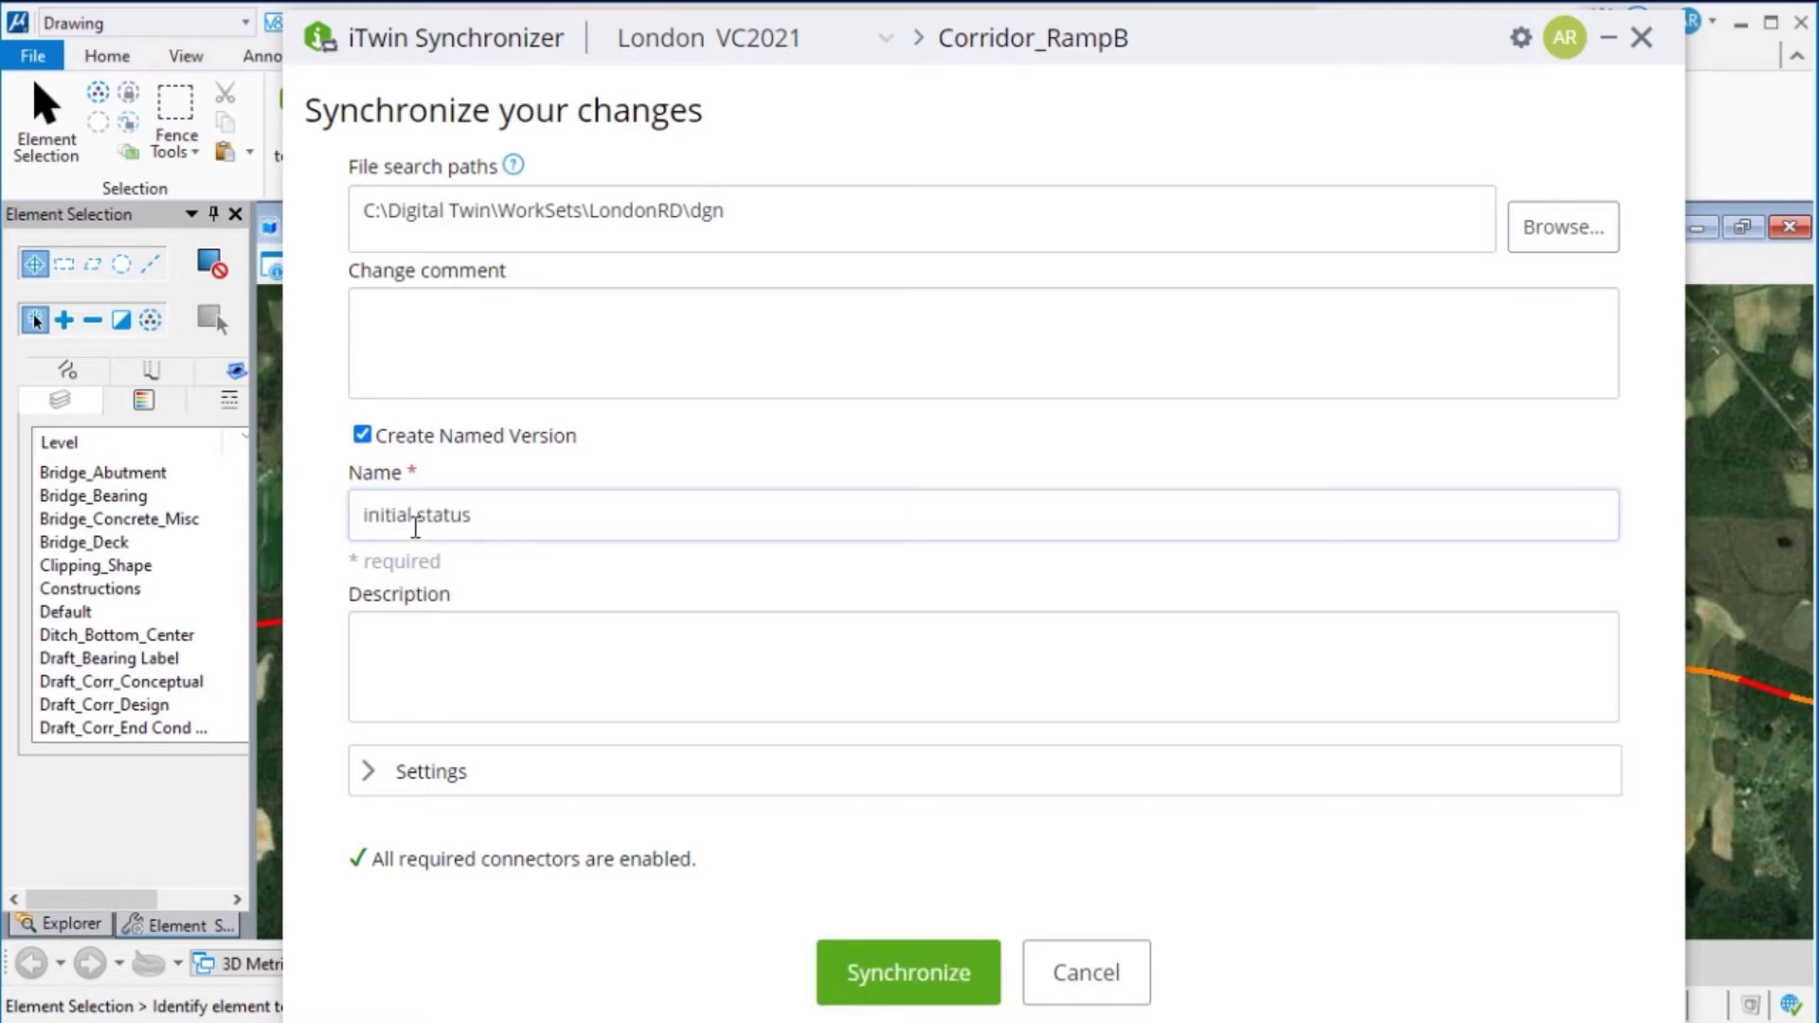
pyautogui.click(431, 644)
pyautogui.write('initial status')
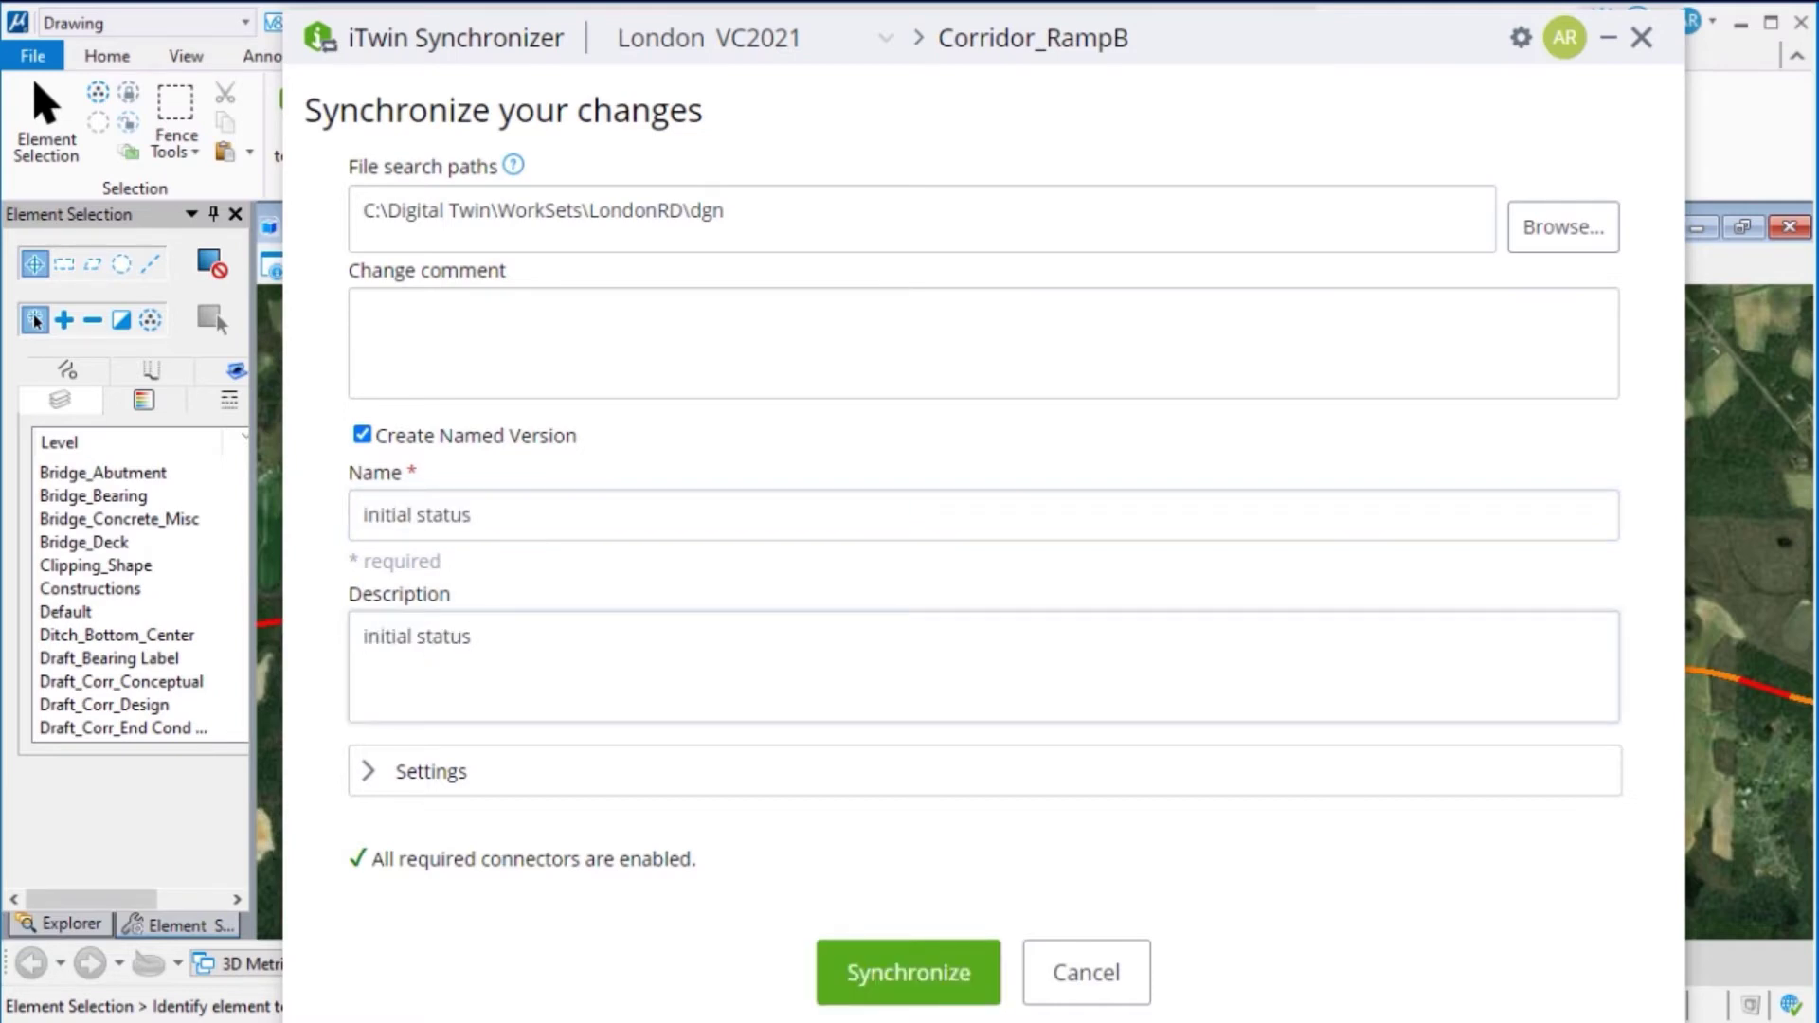
pyautogui.click(887, 991)
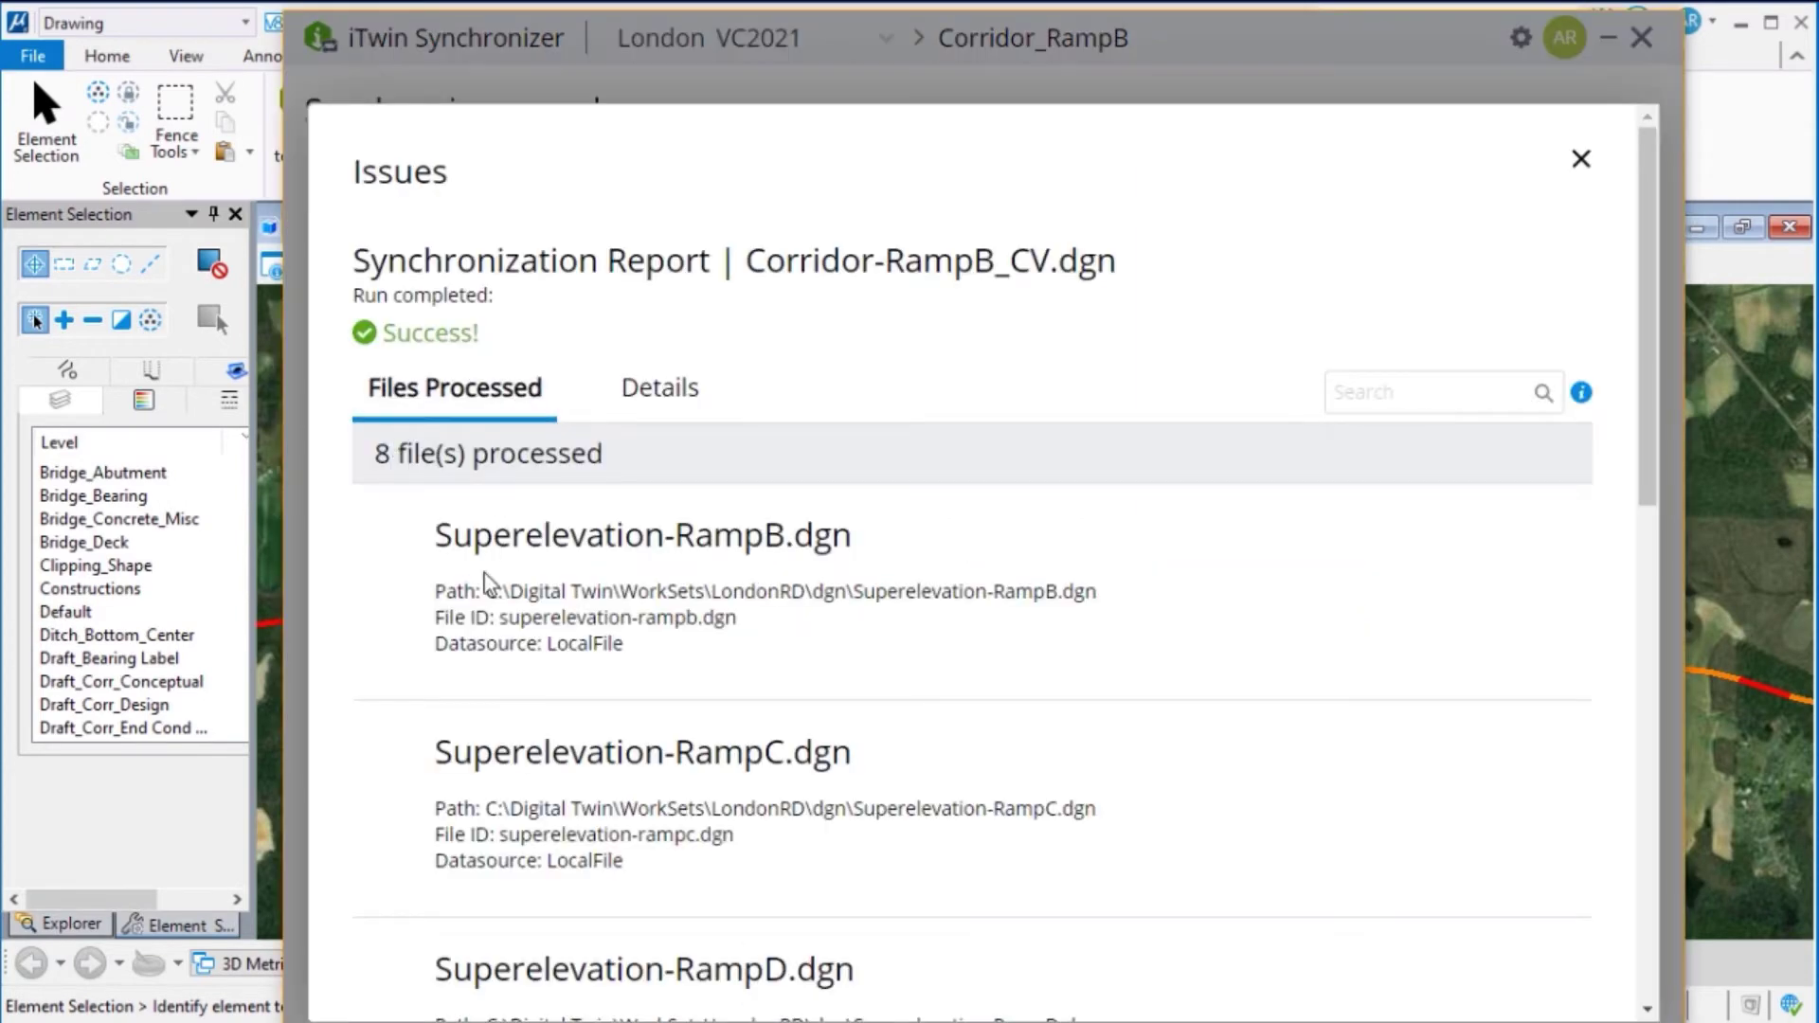
pyautogui.scroll(-3, 917, 647)
pyautogui.scroll(-1, 917, 654)
pyautogui.scroll(5, 917, 653)
pyautogui.click(1581, 159)
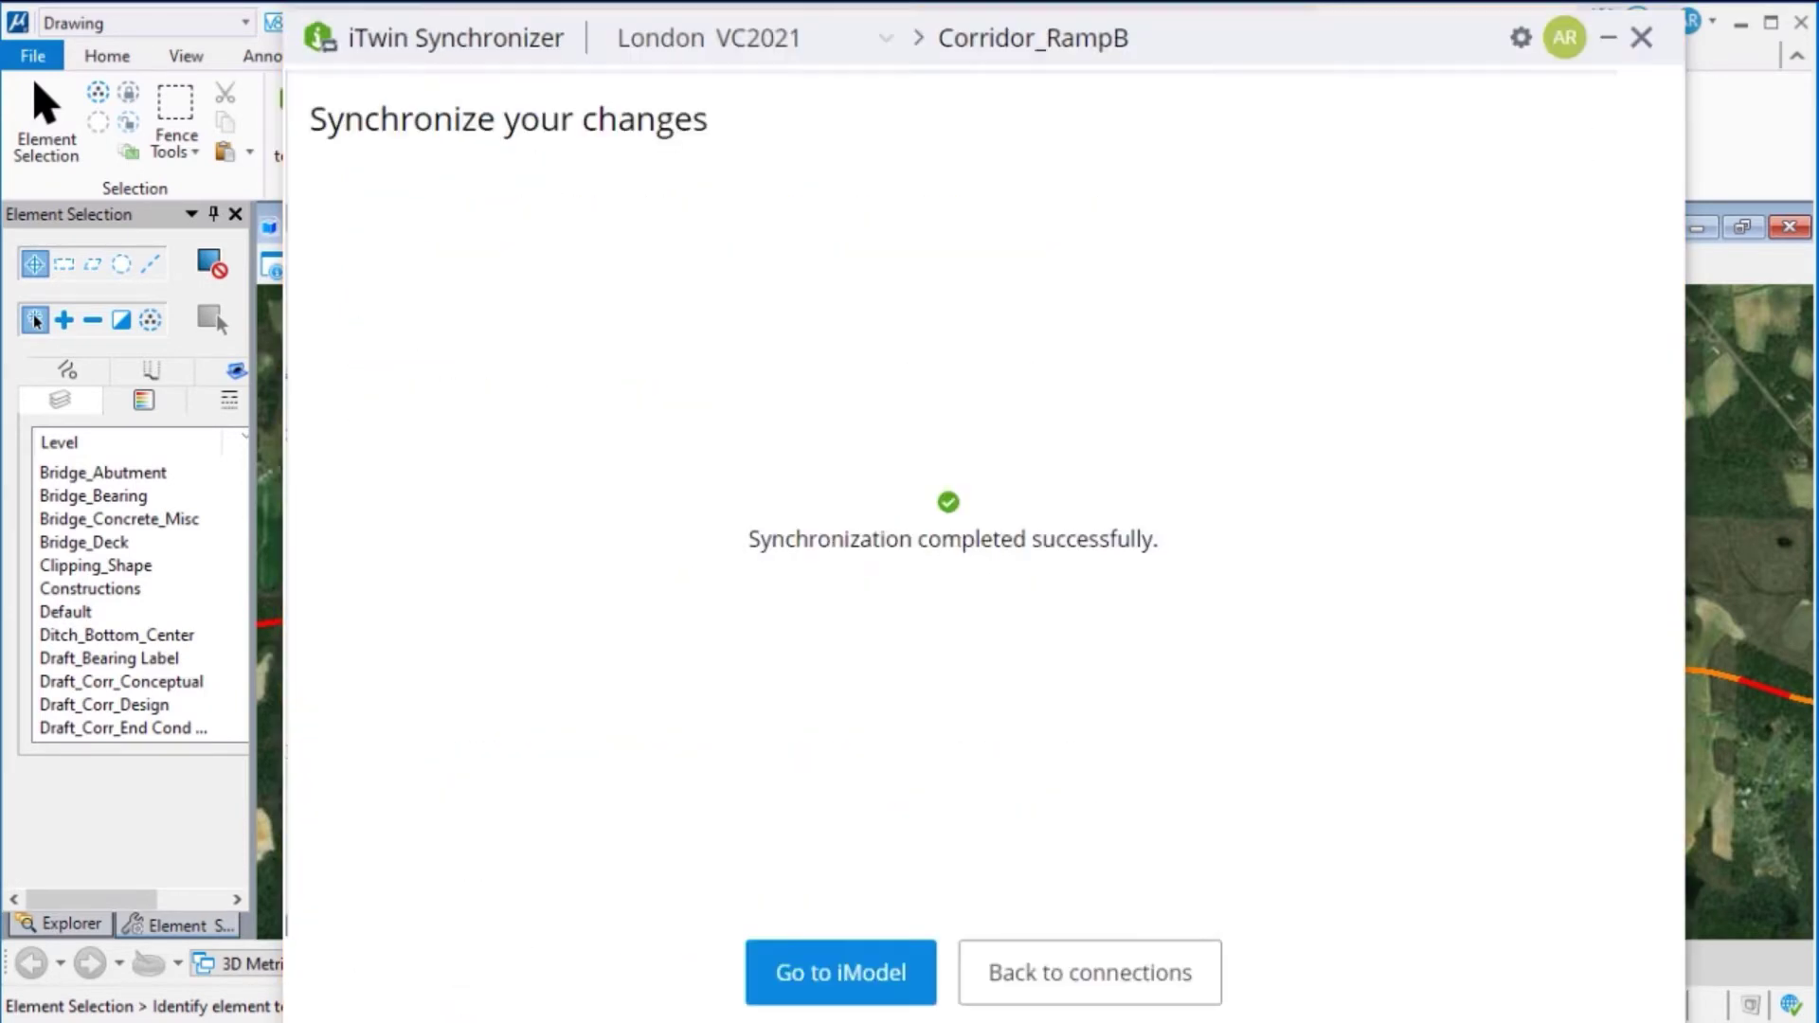
# Open the synced iModel online and select the initial status version's Corridor-RampB_CV model.
pyautogui.click(844, 1004)
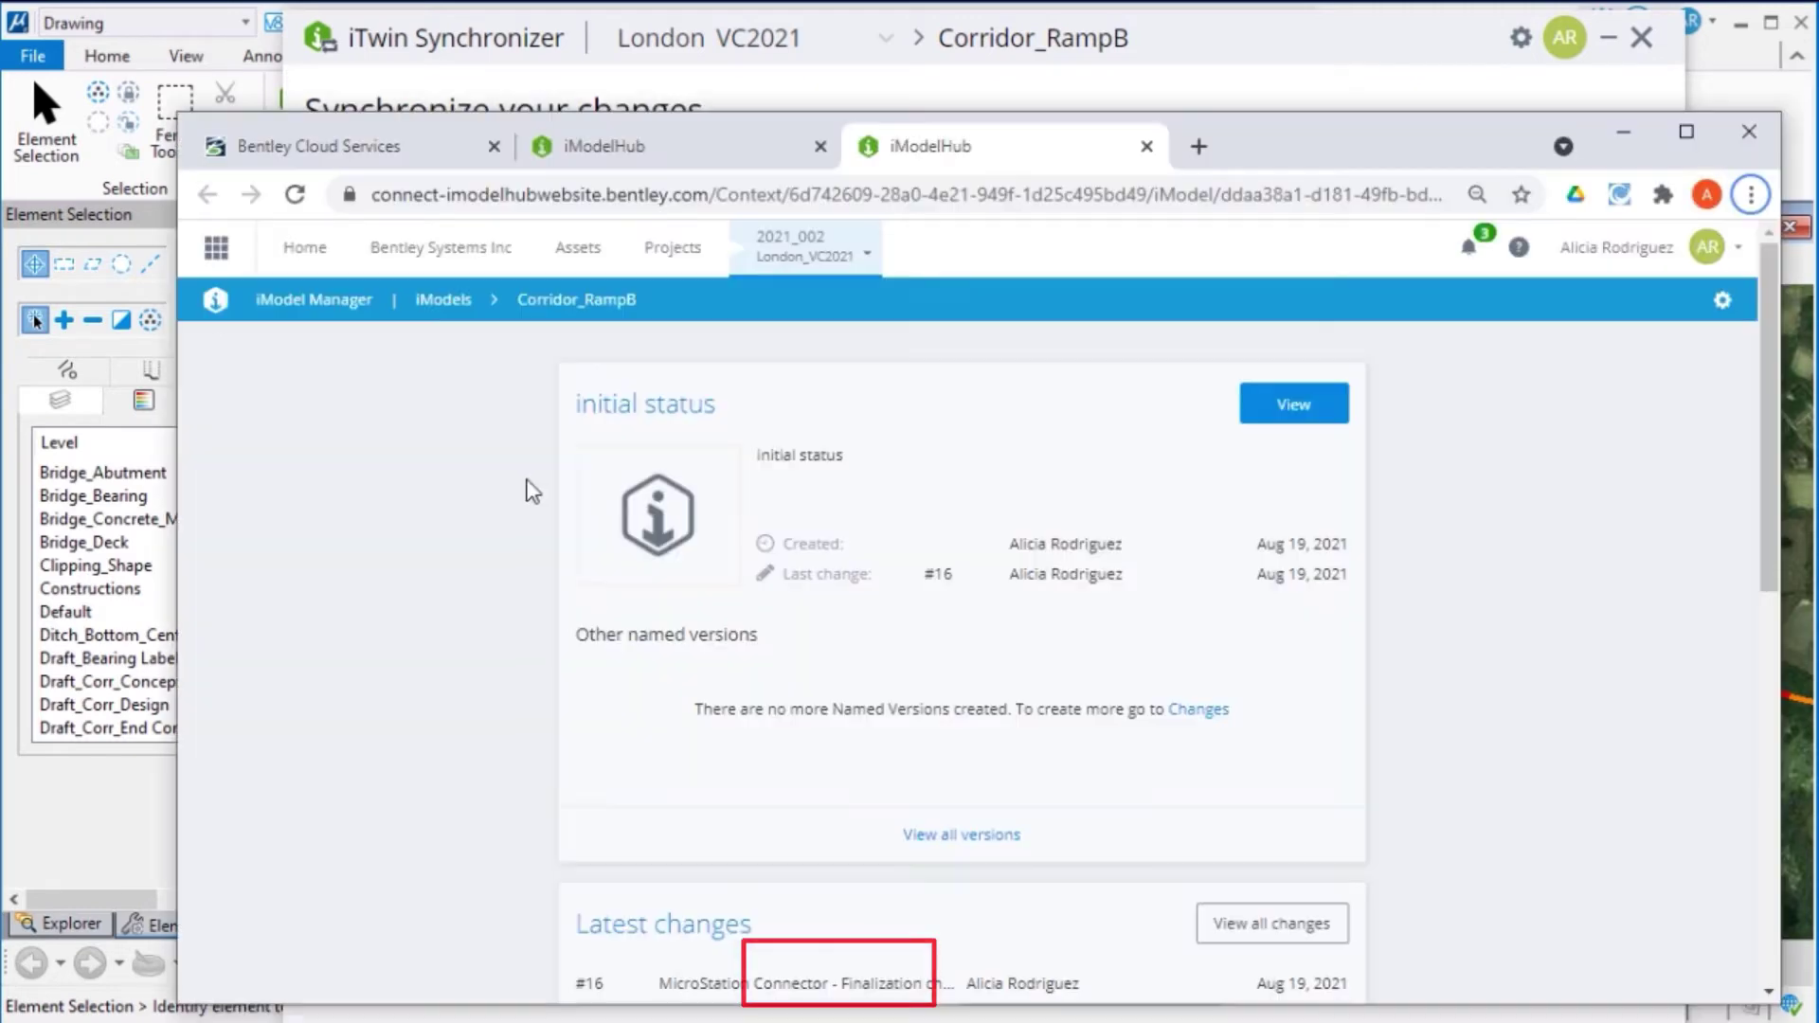
pyautogui.scroll(-2, 521, 498)
pyautogui.scroll(-2, 532, 515)
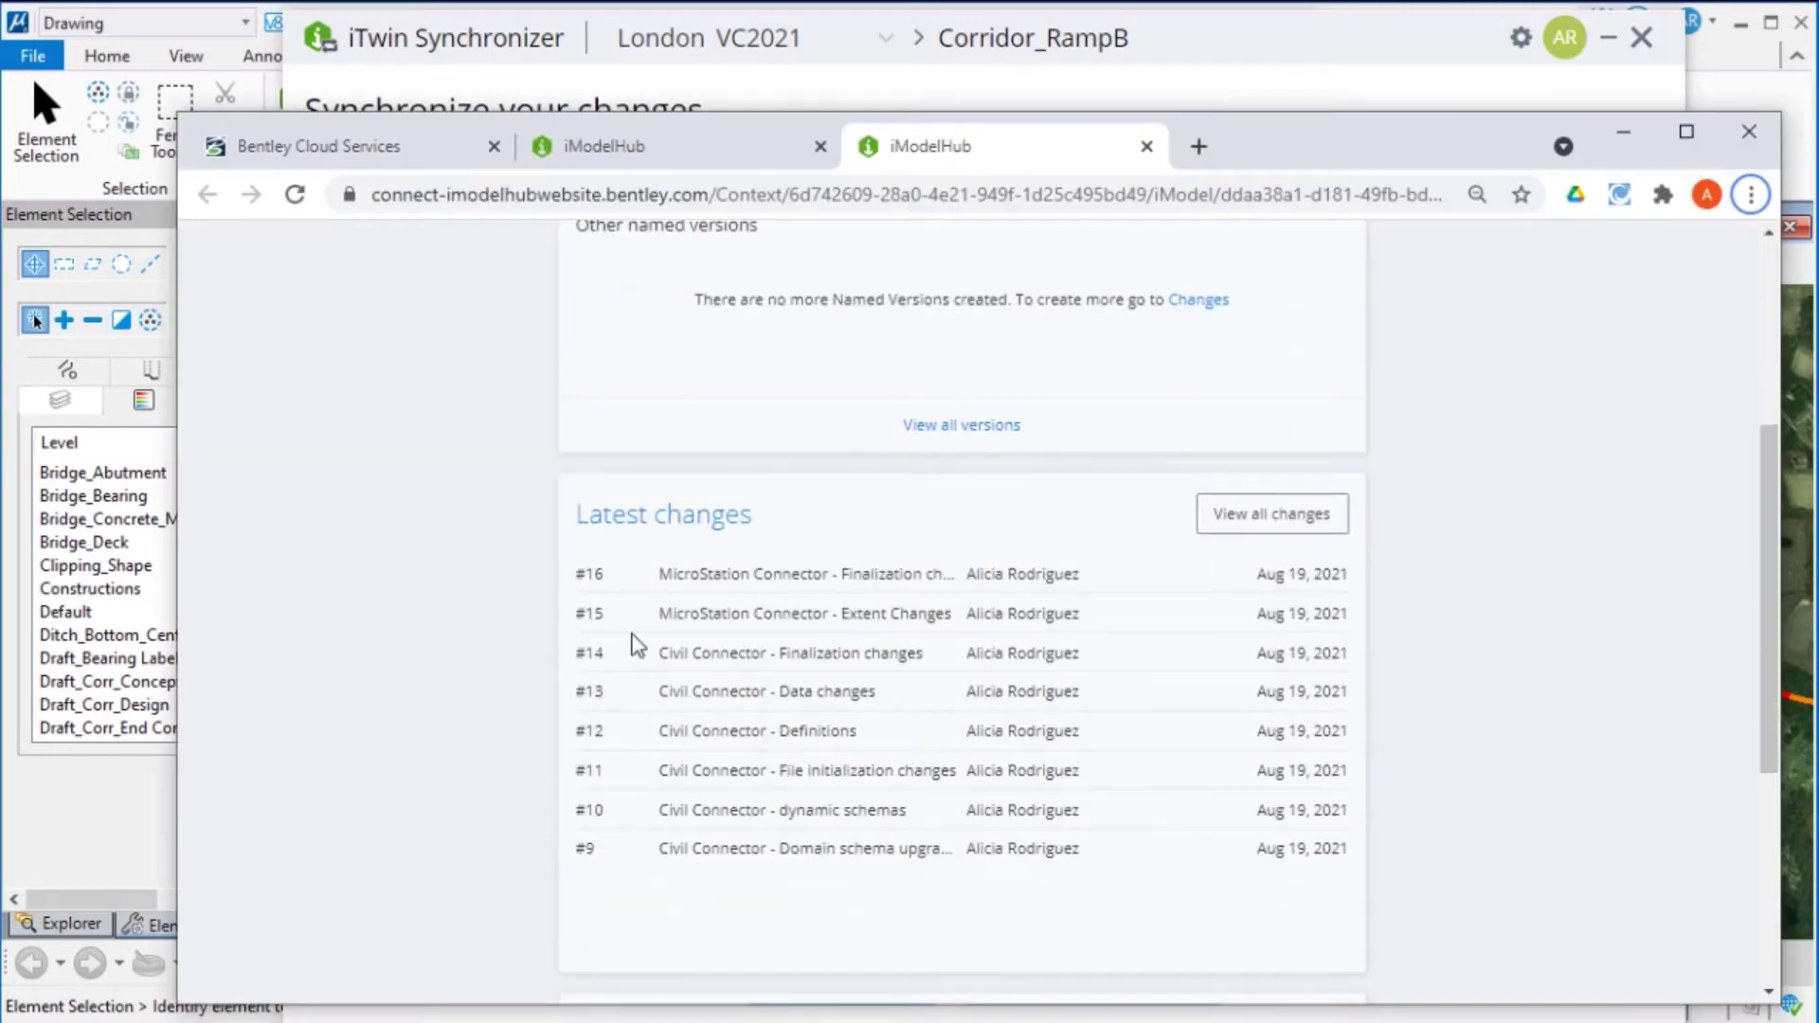
pyautogui.scroll(3, 542, 447)
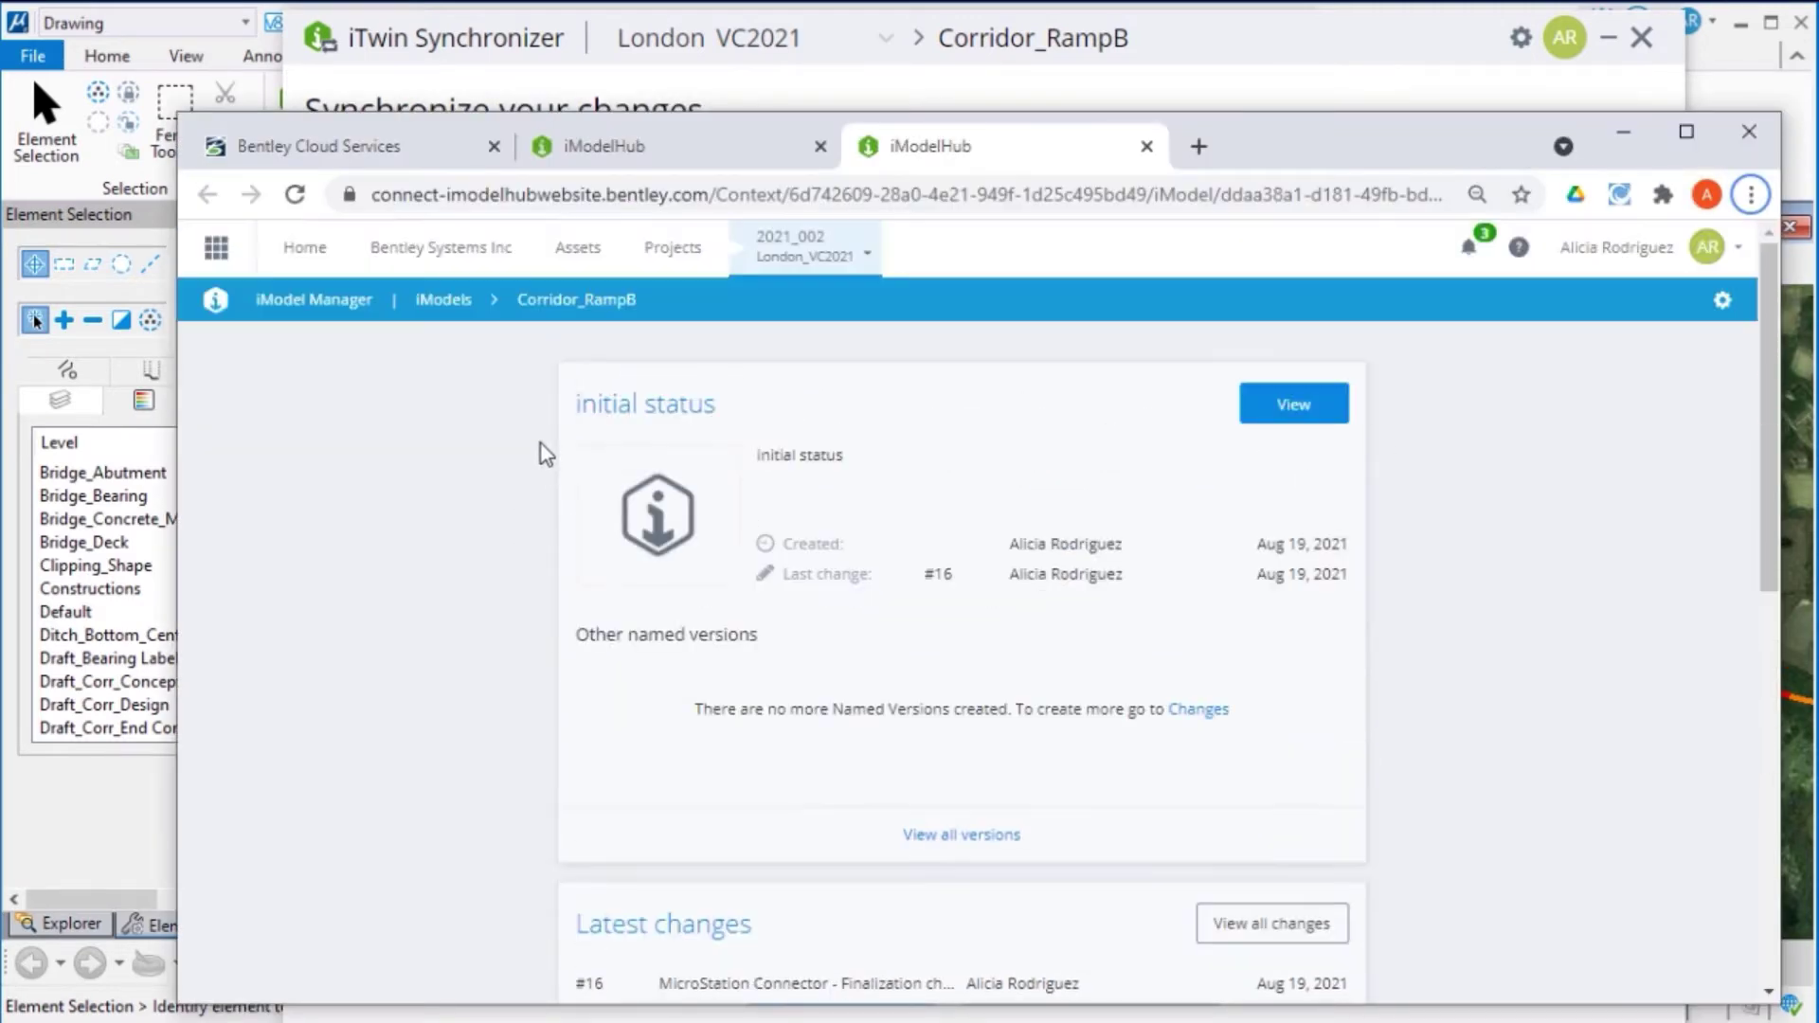
pyautogui.click(1301, 411)
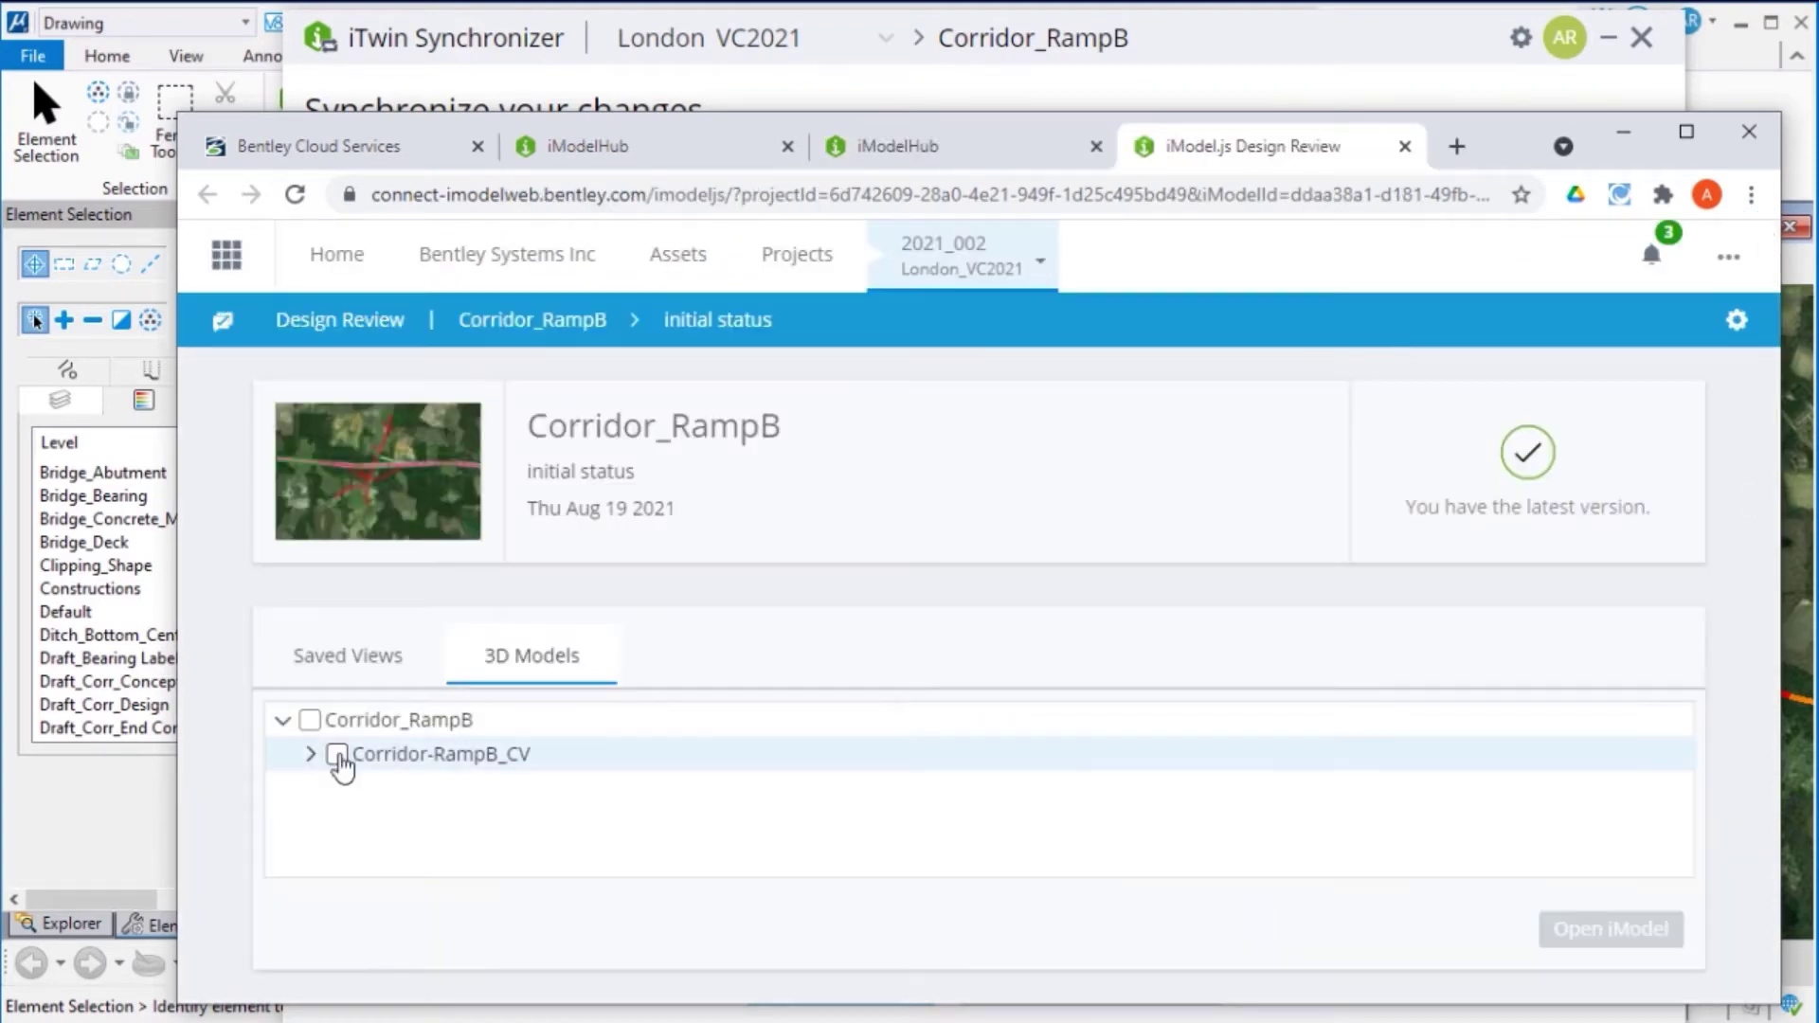
pyautogui.click(337, 755)
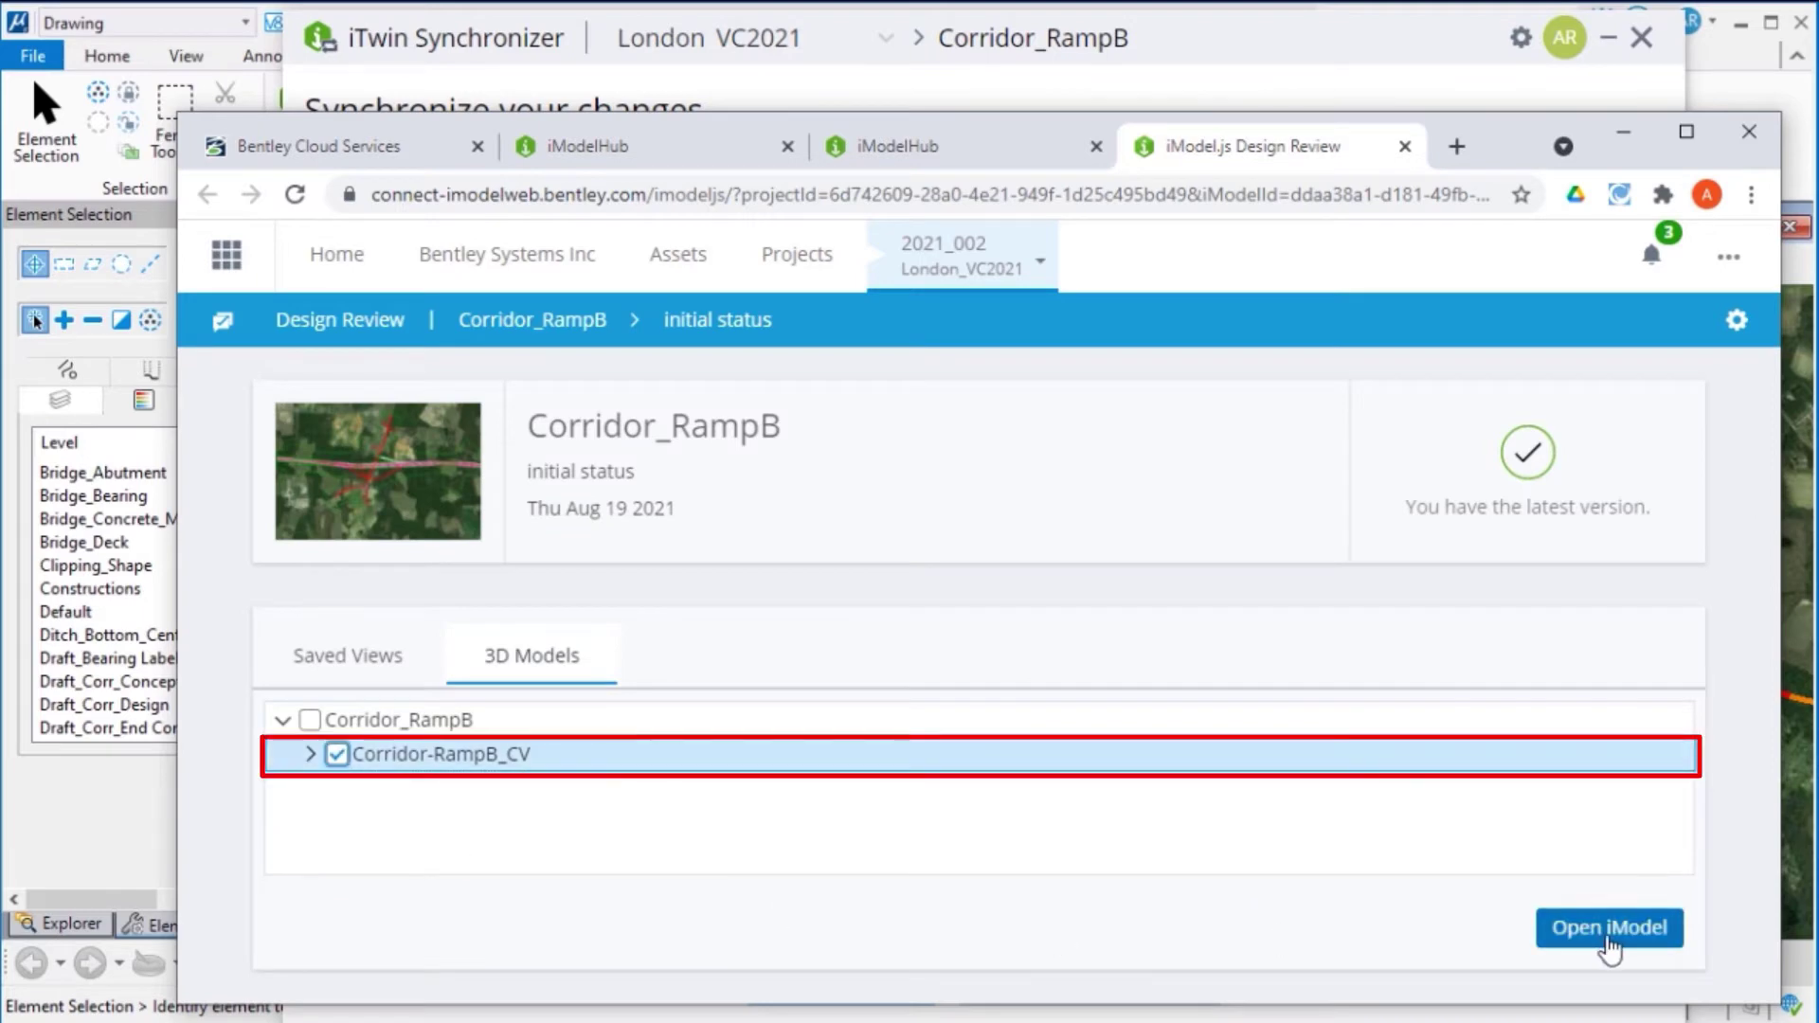
# Load Corridor-RampB_CV in 3D, switch to Top view, and pan to centre the interchange.
pyautogui.click(1608, 941)
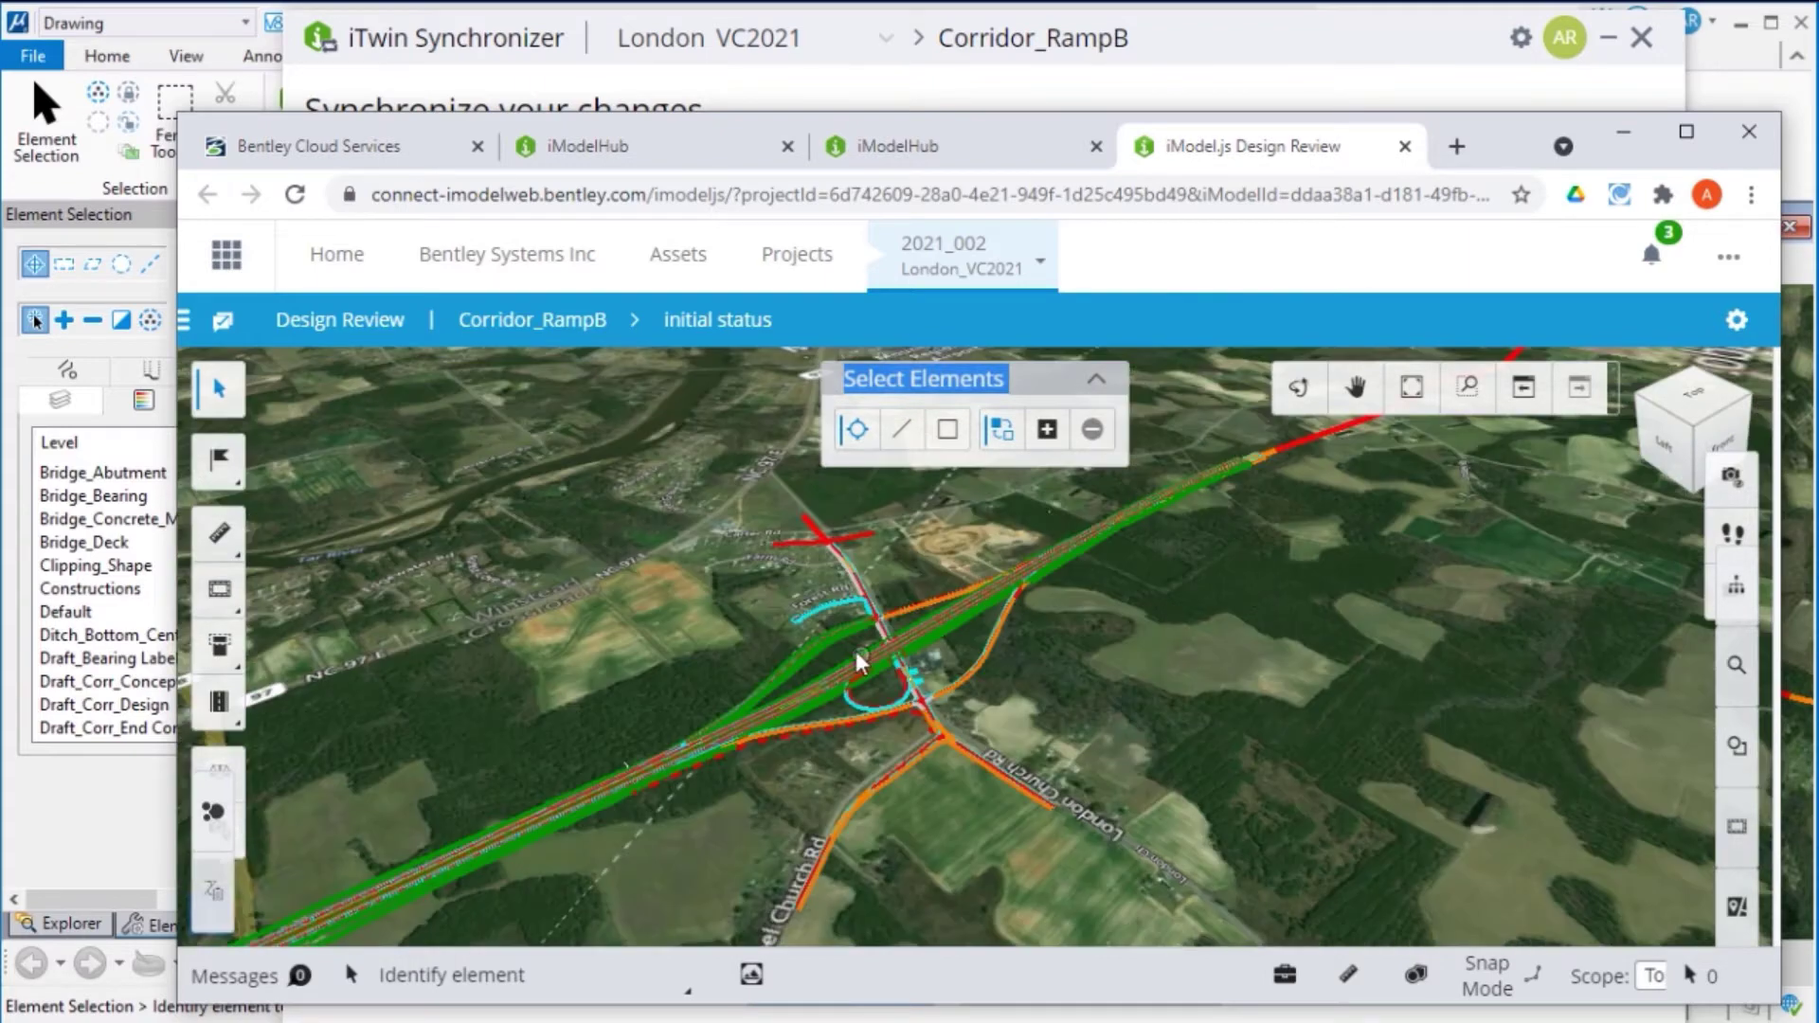
pyautogui.scroll(3, 859, 655)
pyautogui.moveTo(859, 655); pyautogui.dragTo(768, 500, button='middle')
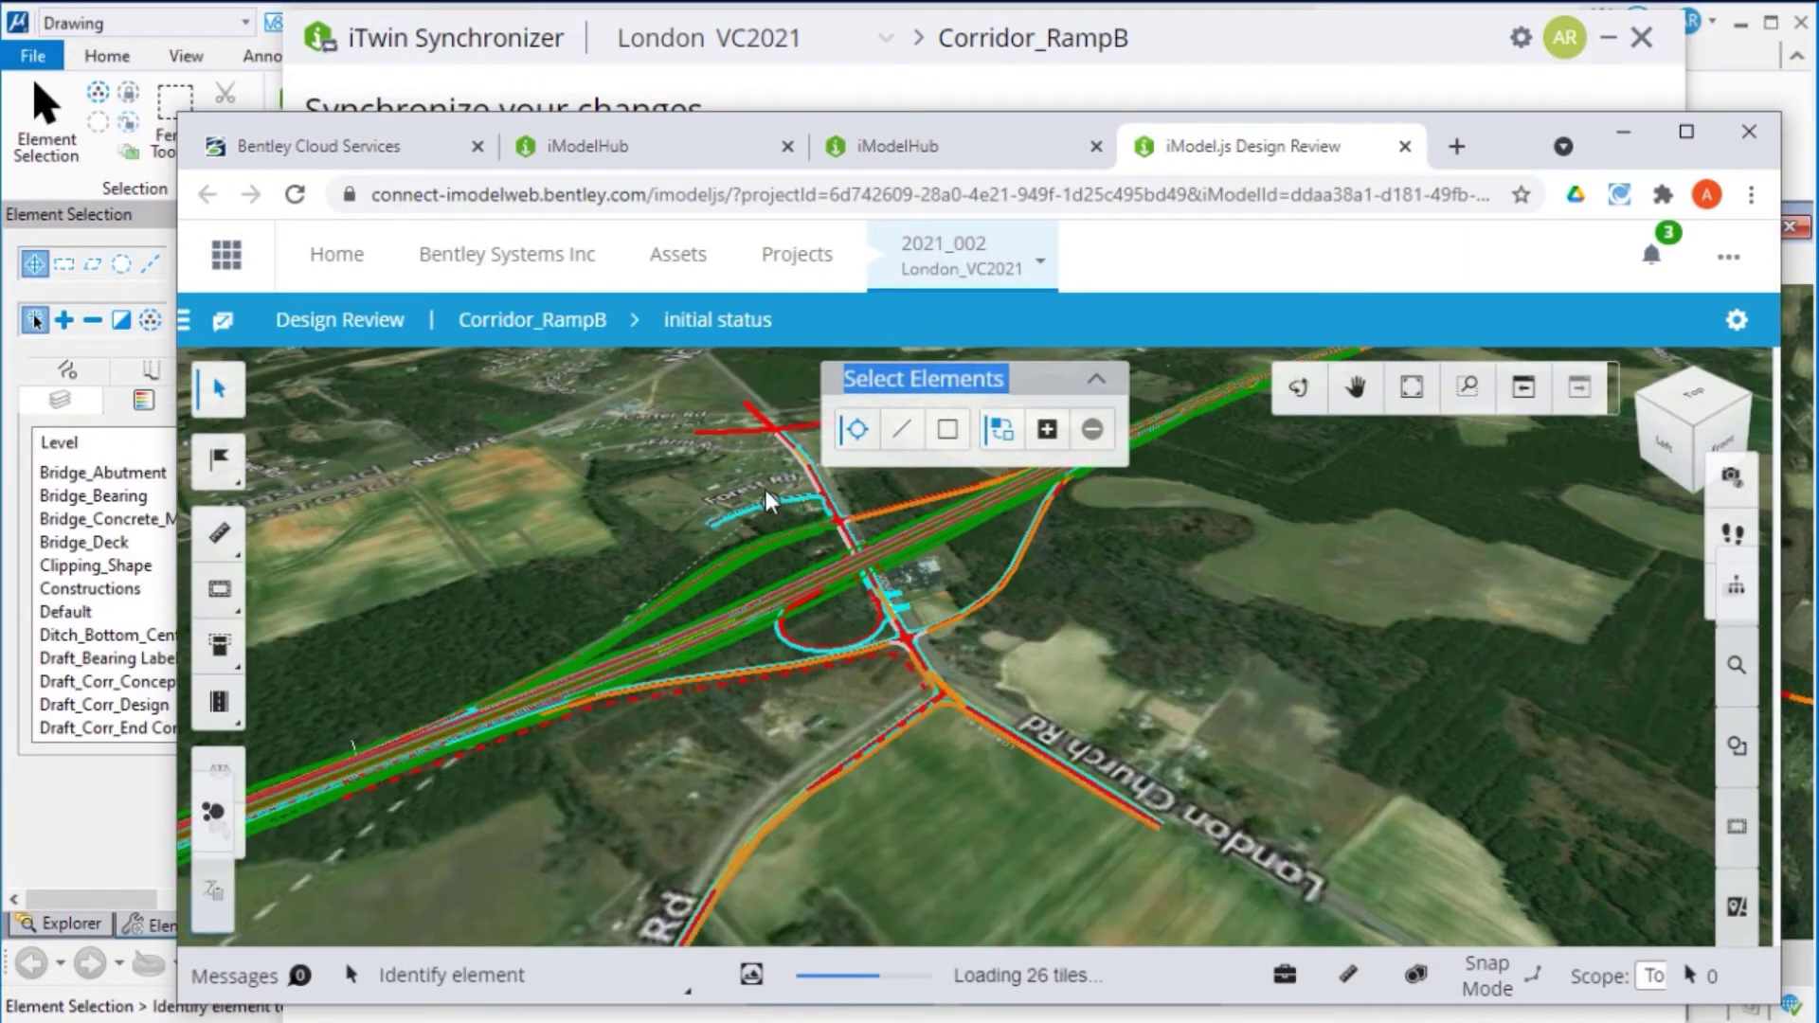
pyautogui.click(1692, 398)
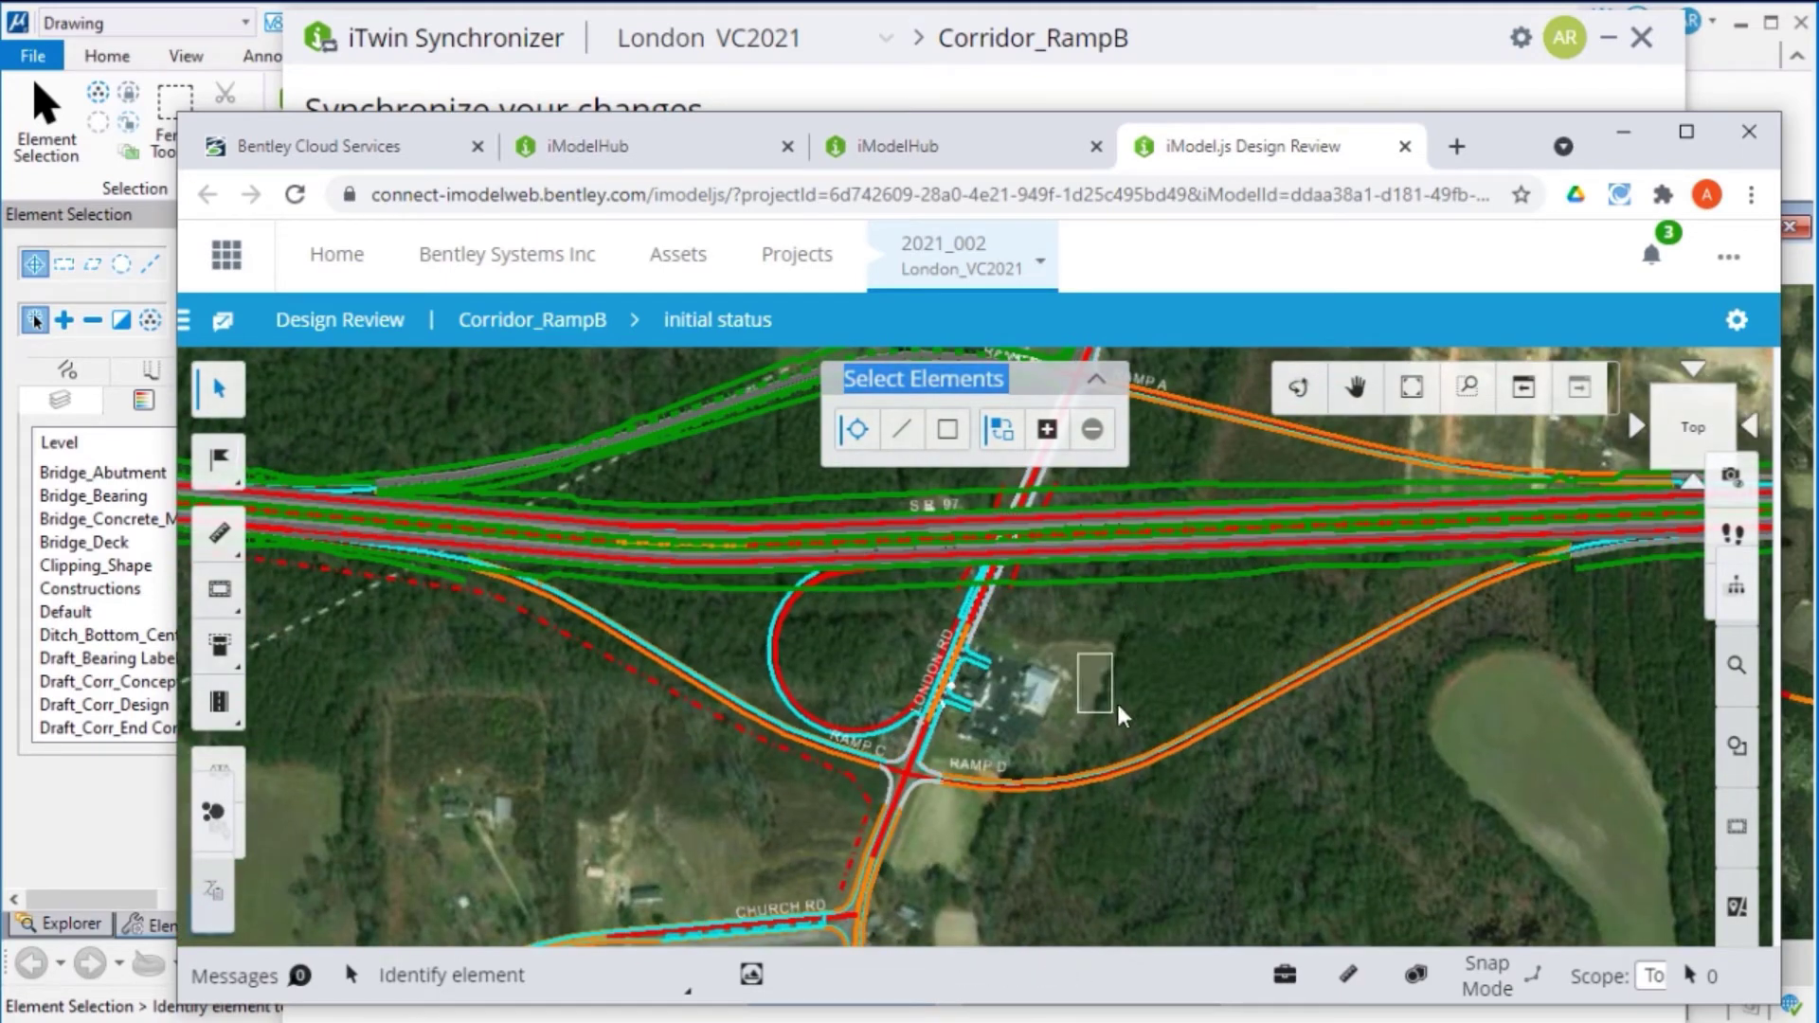
pyautogui.click(1354, 388)
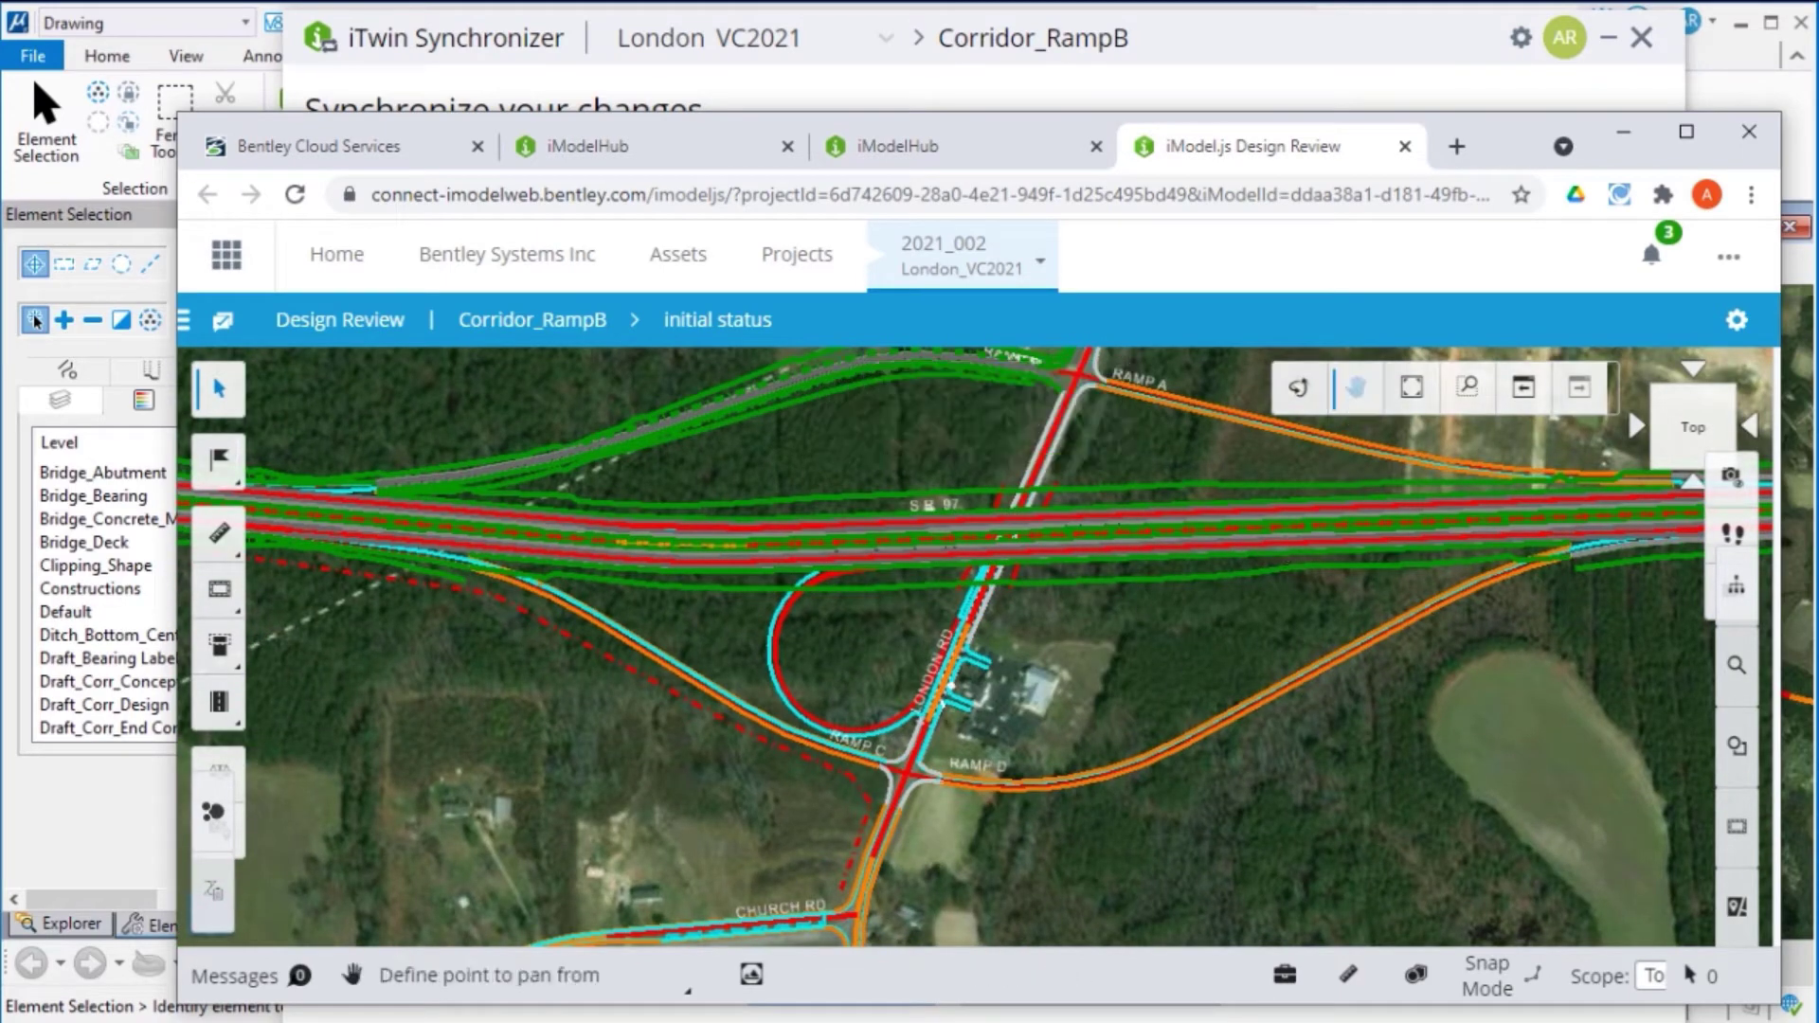
pyautogui.moveTo(1076, 506); pyautogui.dragTo(1005, 667)
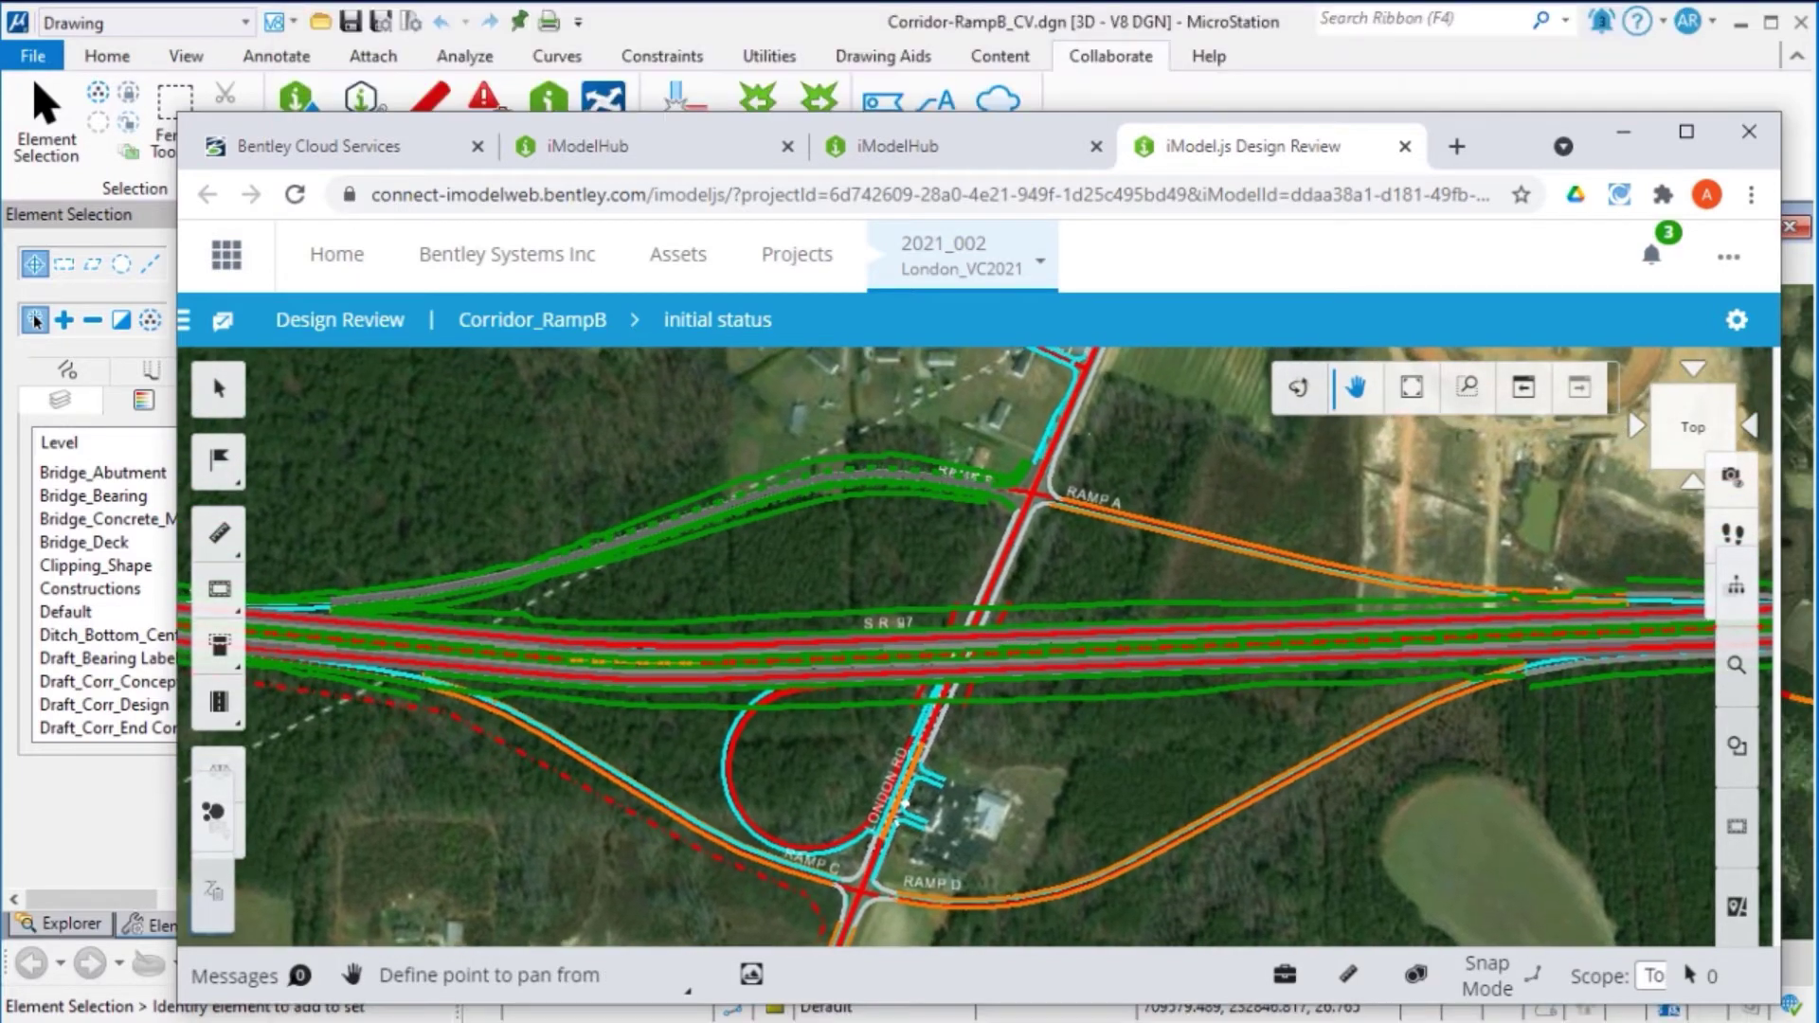
# Minimize the browser and bring up MicroStation's Content ribbon commands near Forest Ct.
pyautogui.click(1624, 131)
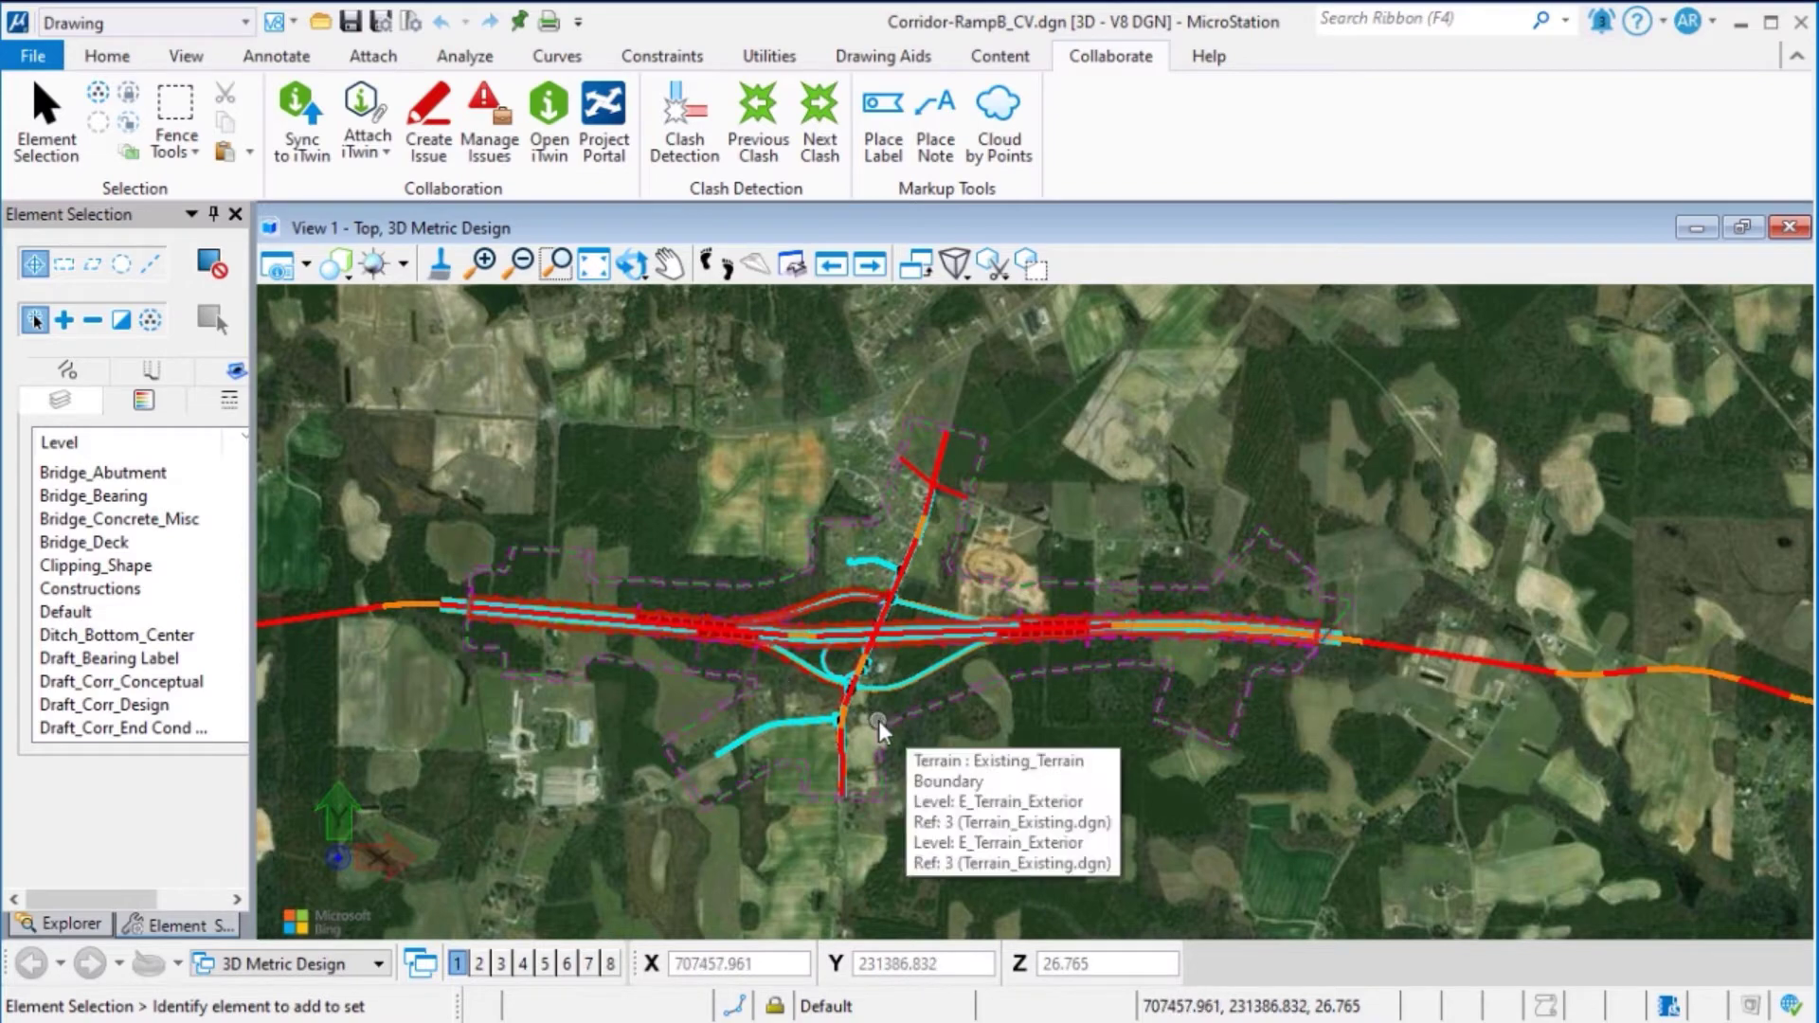
pyautogui.scroll(3, 862, 546)
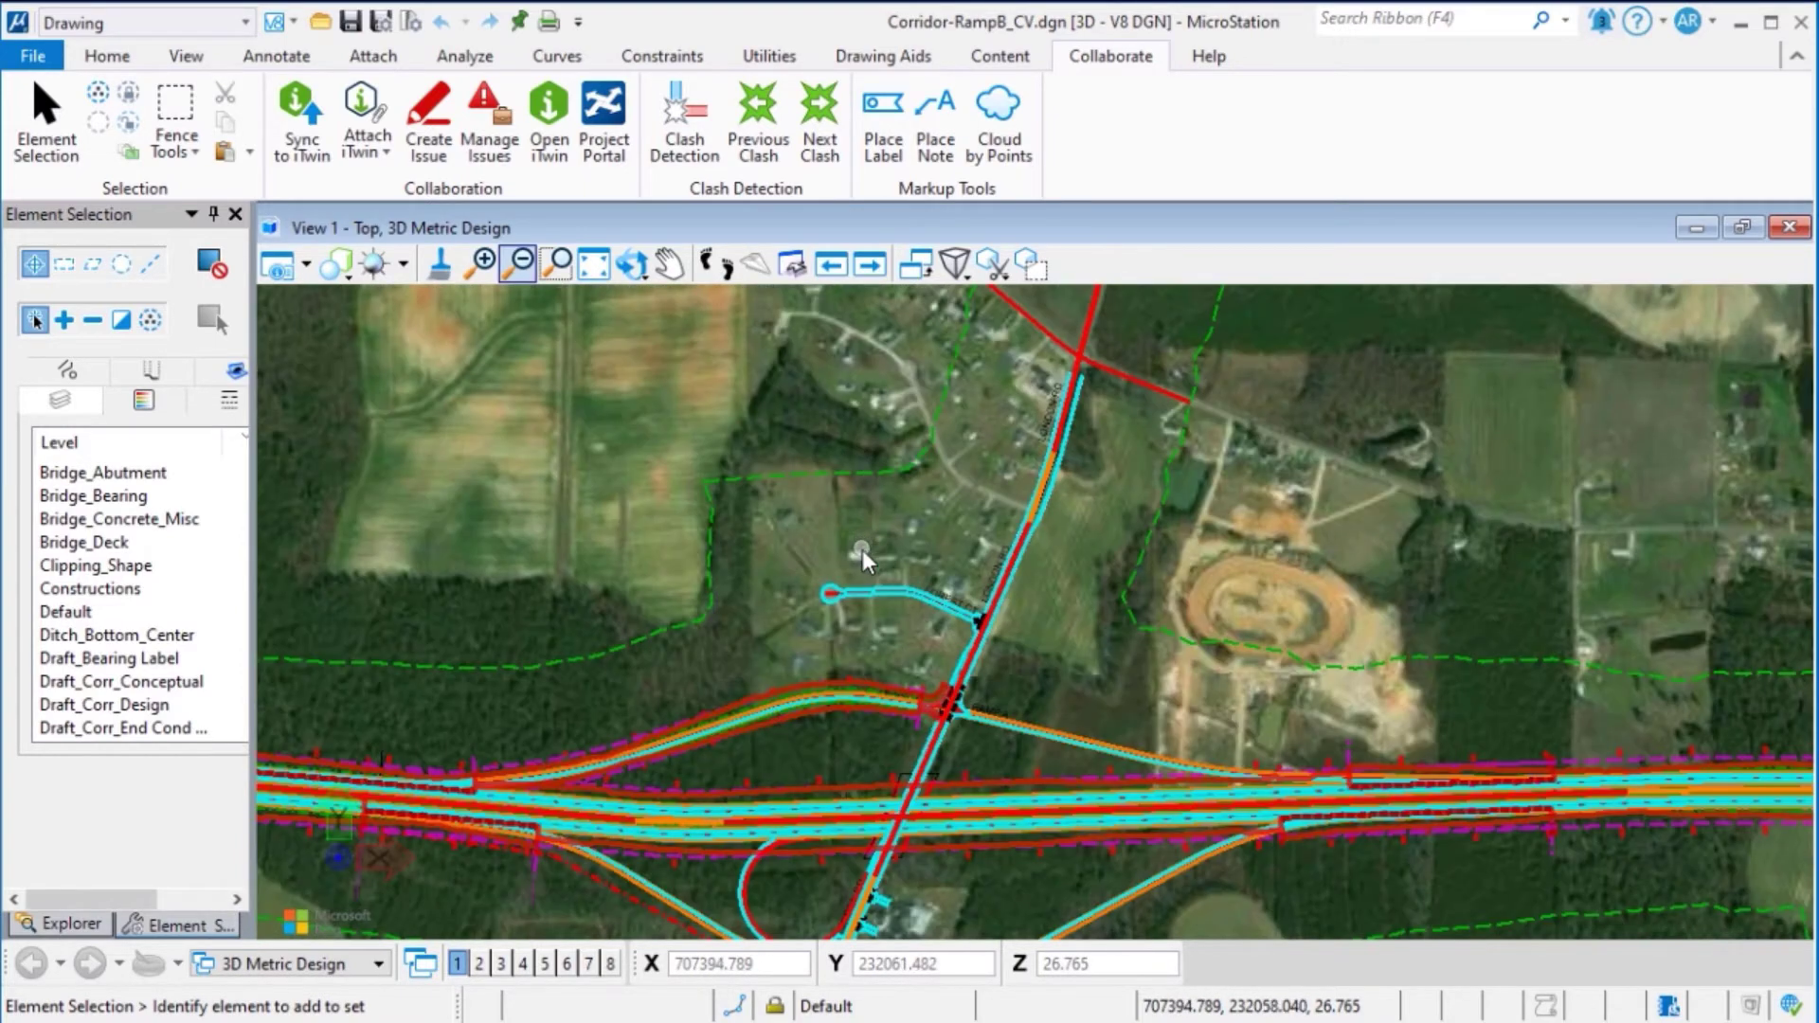
pyautogui.scroll(1, 863, 551)
pyautogui.scroll(1, 872, 636)
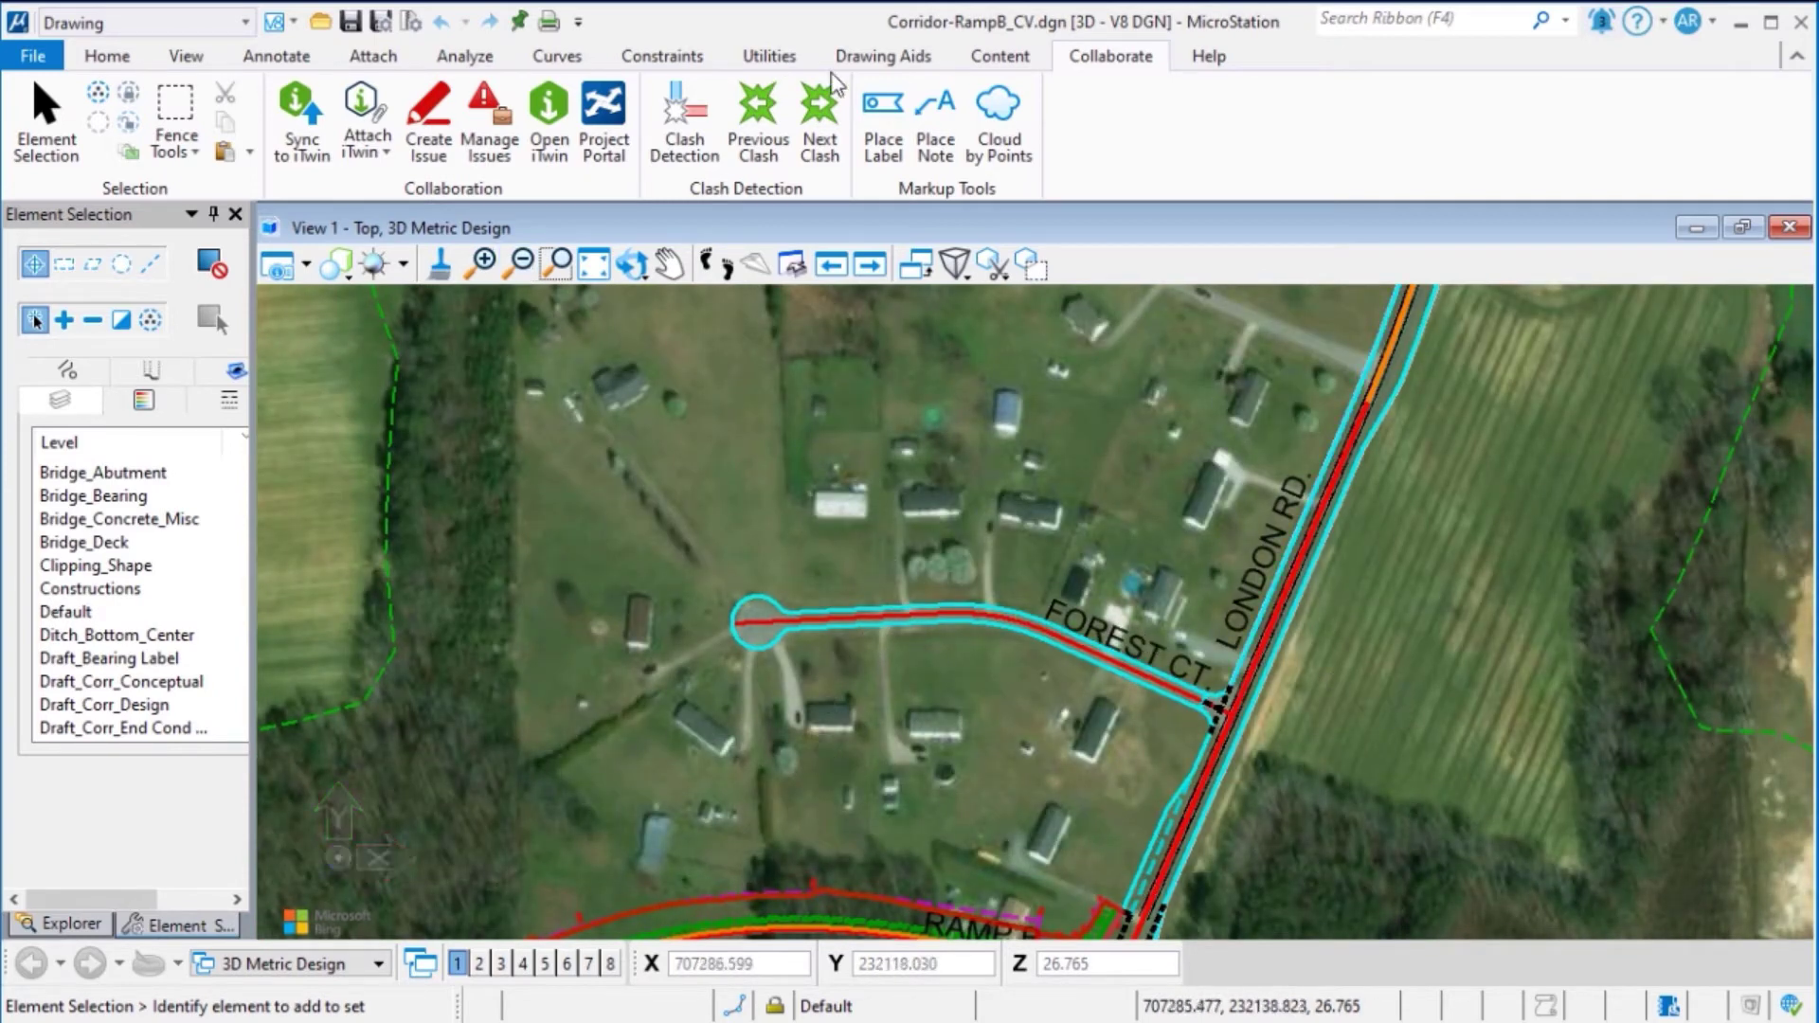
pyautogui.click(1003, 57)
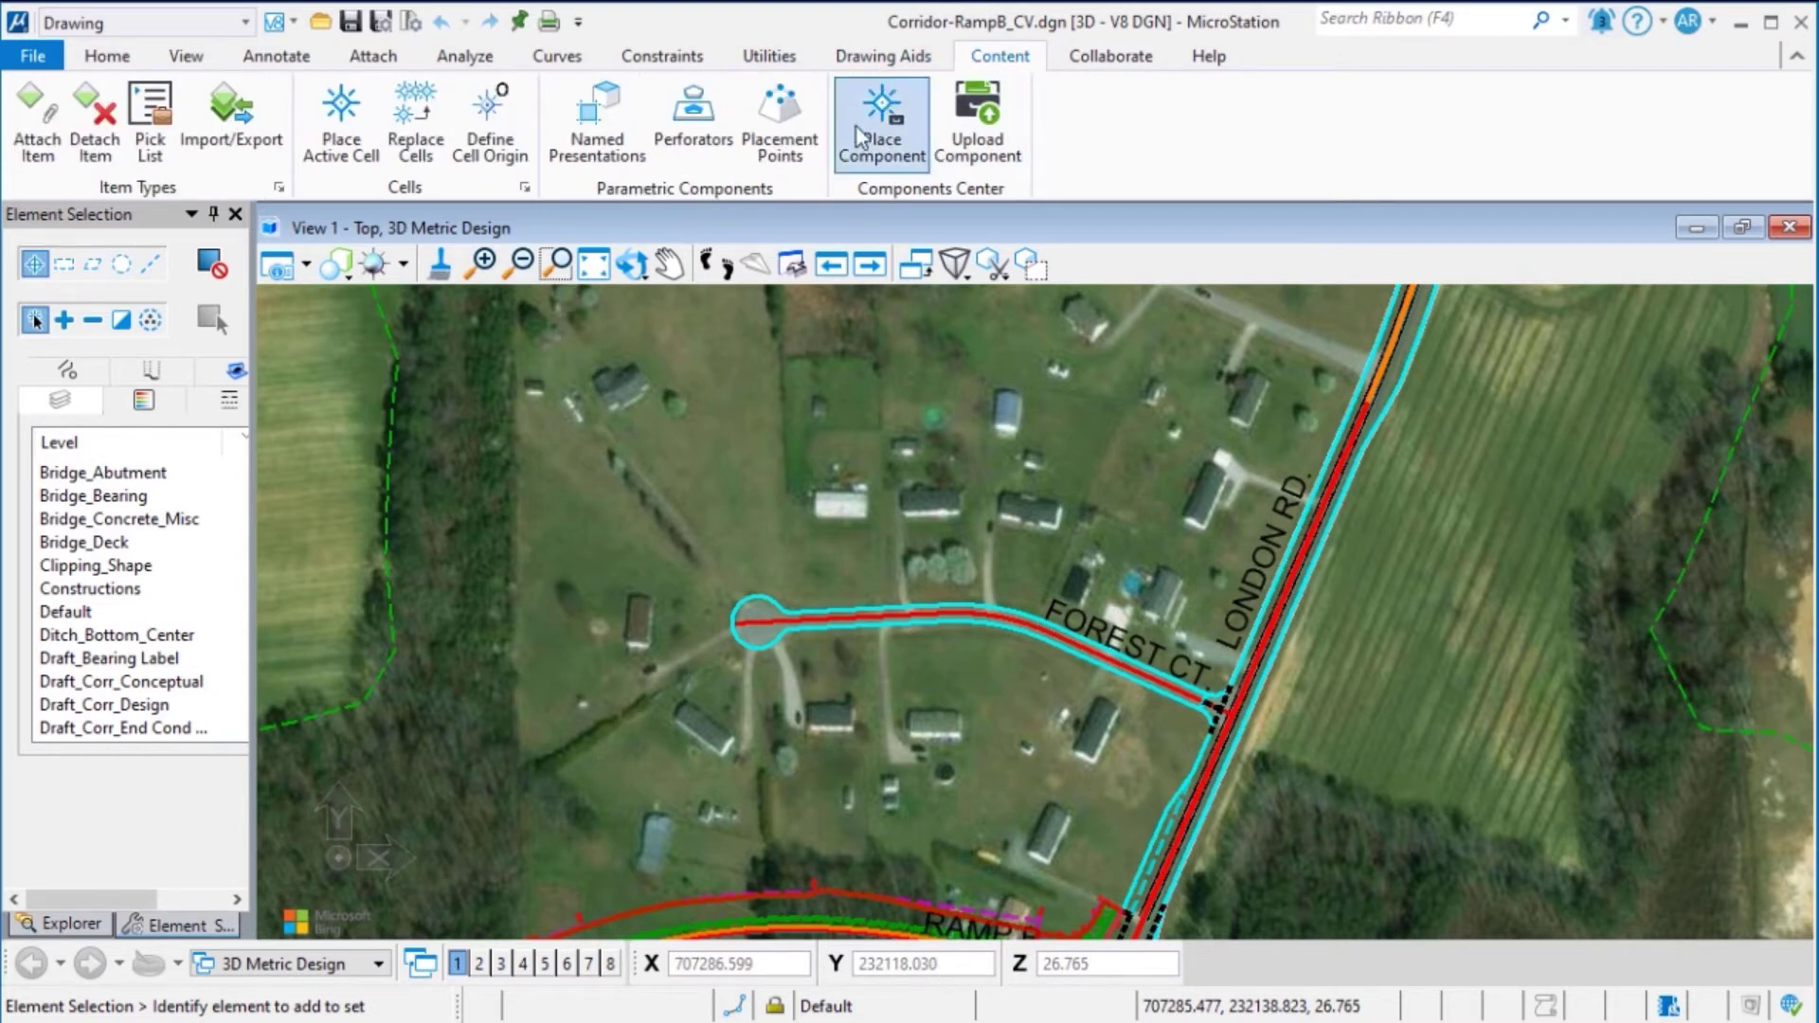
# Pick LRT_Buildings_Basque Cottage in Components Center Explorer as the component to place.
pyautogui.click(882, 142)
pyautogui.click(884, 157)
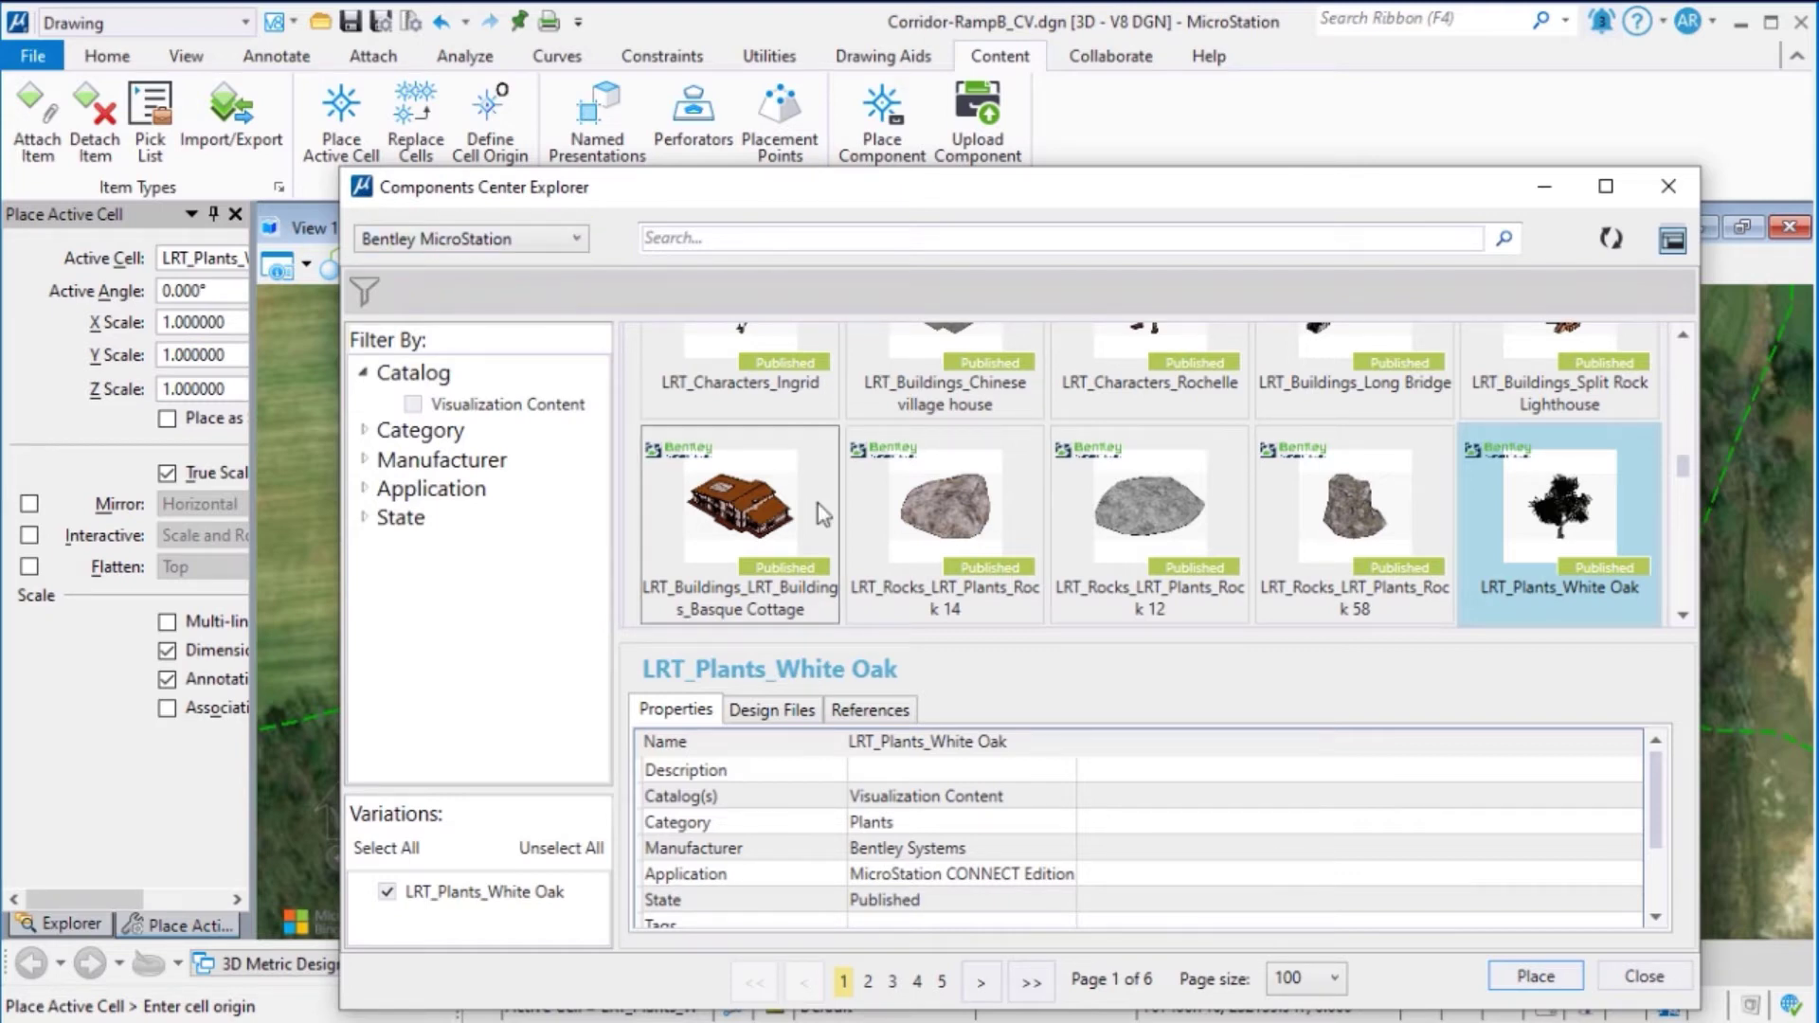
pyautogui.click(730, 532)
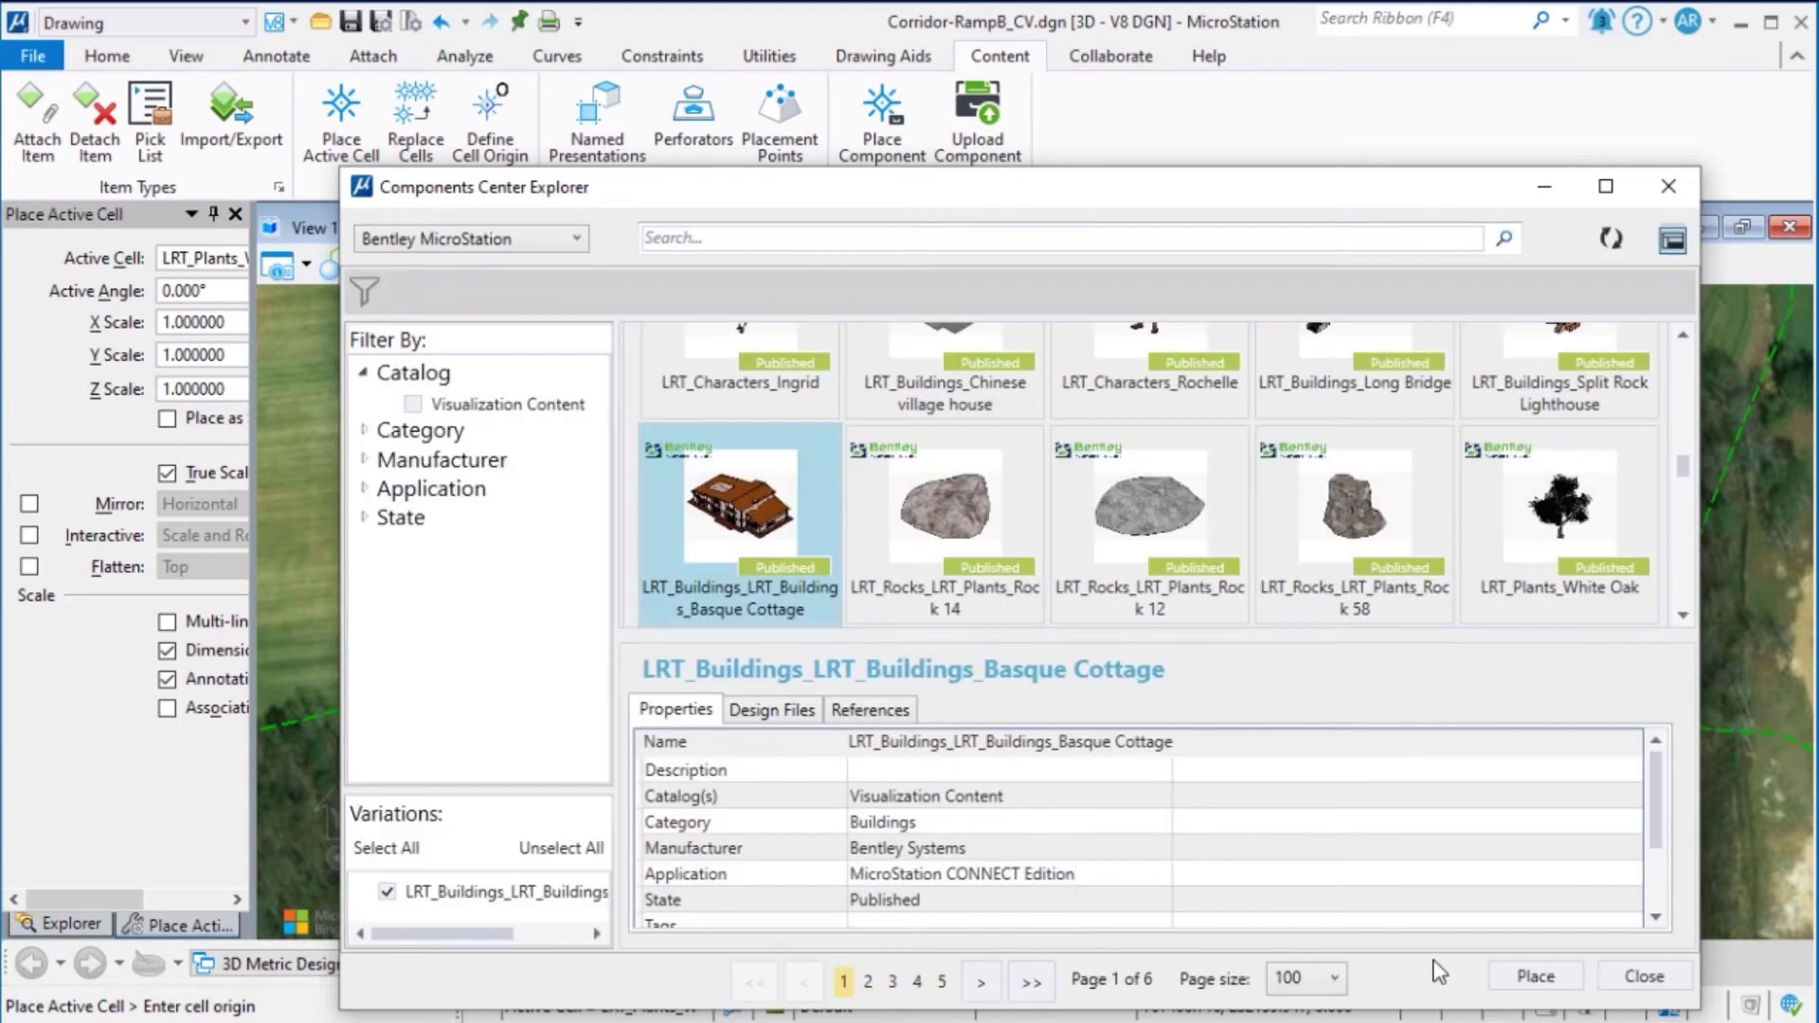
pyautogui.click(1537, 978)
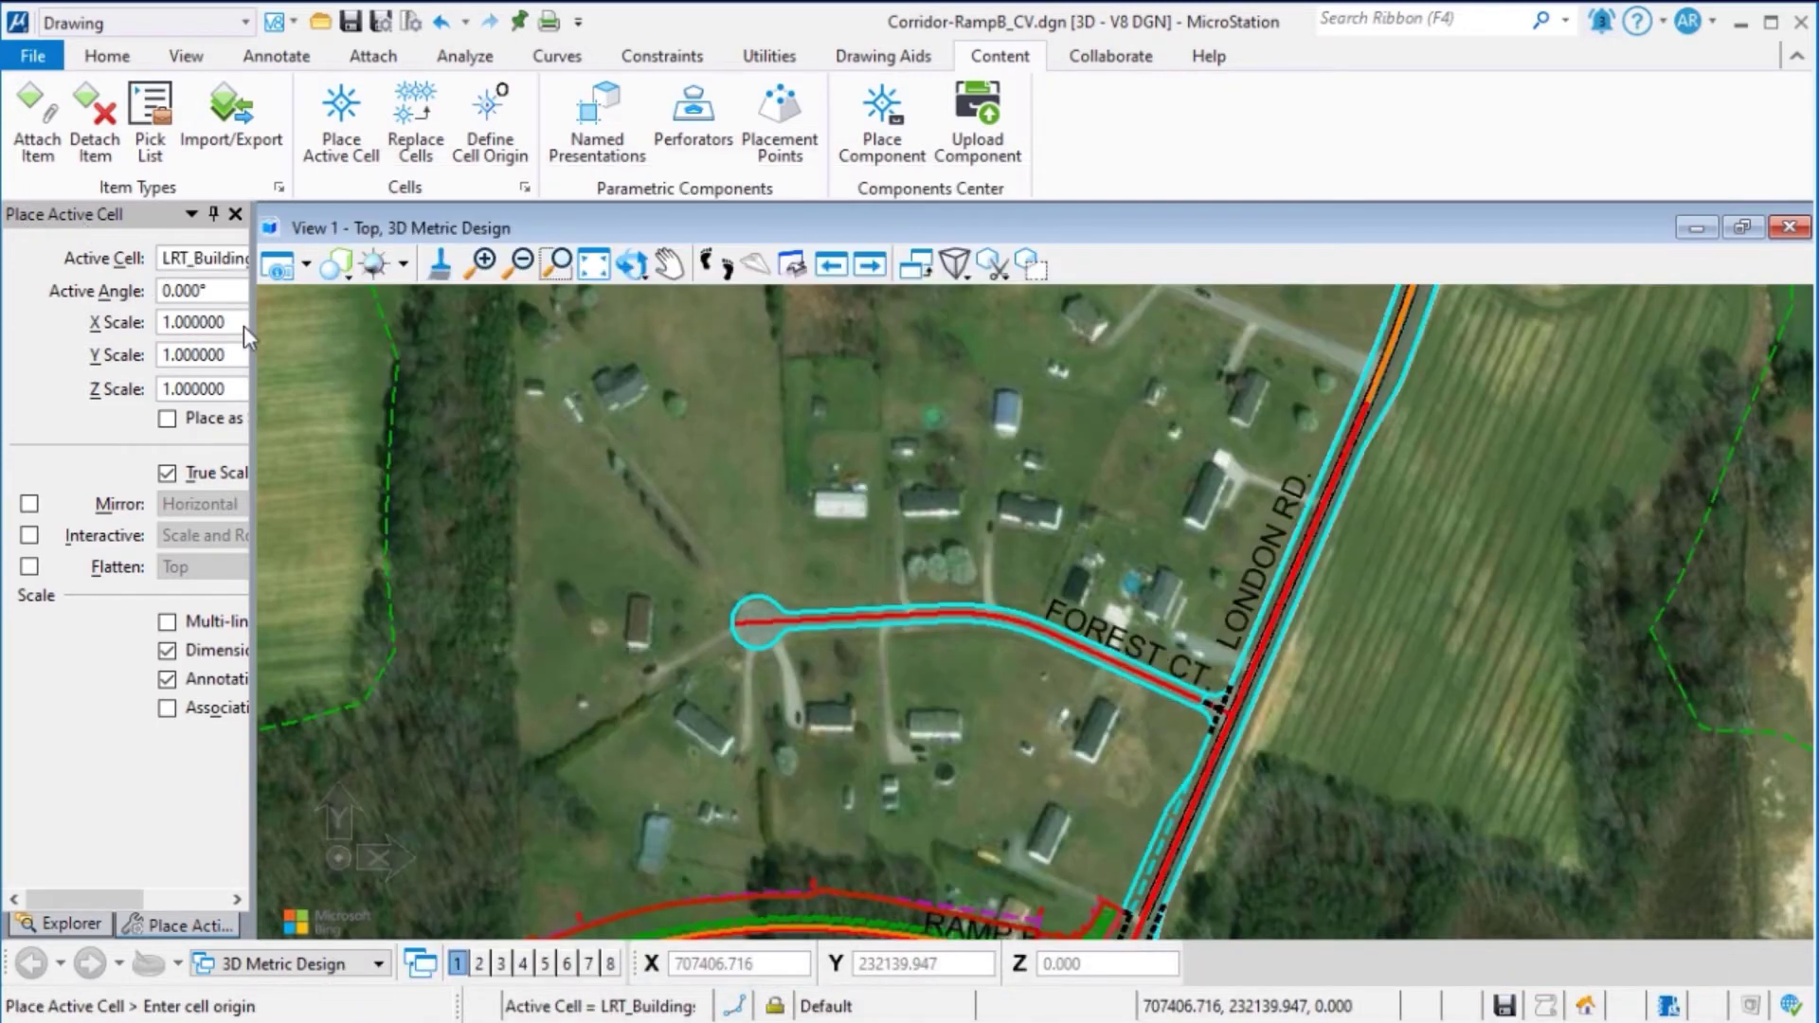
# Turn on interactive placement in Place Active Cell, set to Rotate Only.
pyautogui.click(30, 535)
pyautogui.click(28, 537)
pyautogui.click(199, 537)
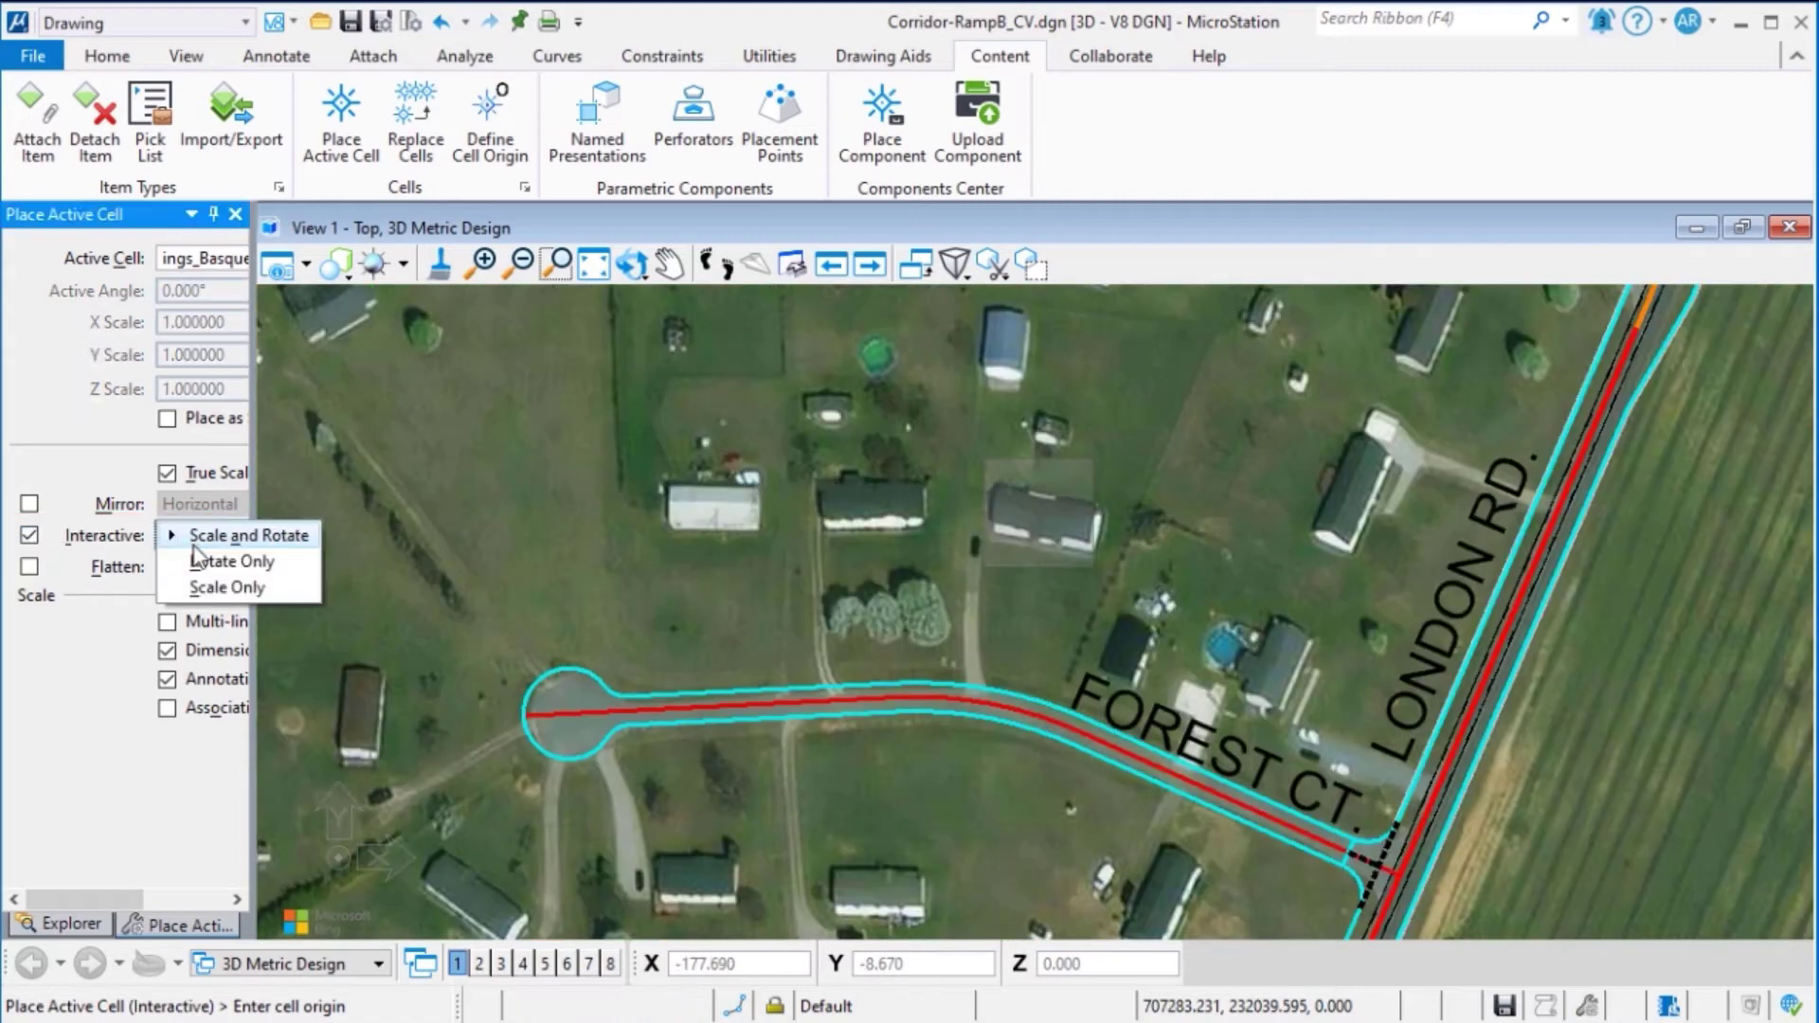
pyautogui.click(202, 566)
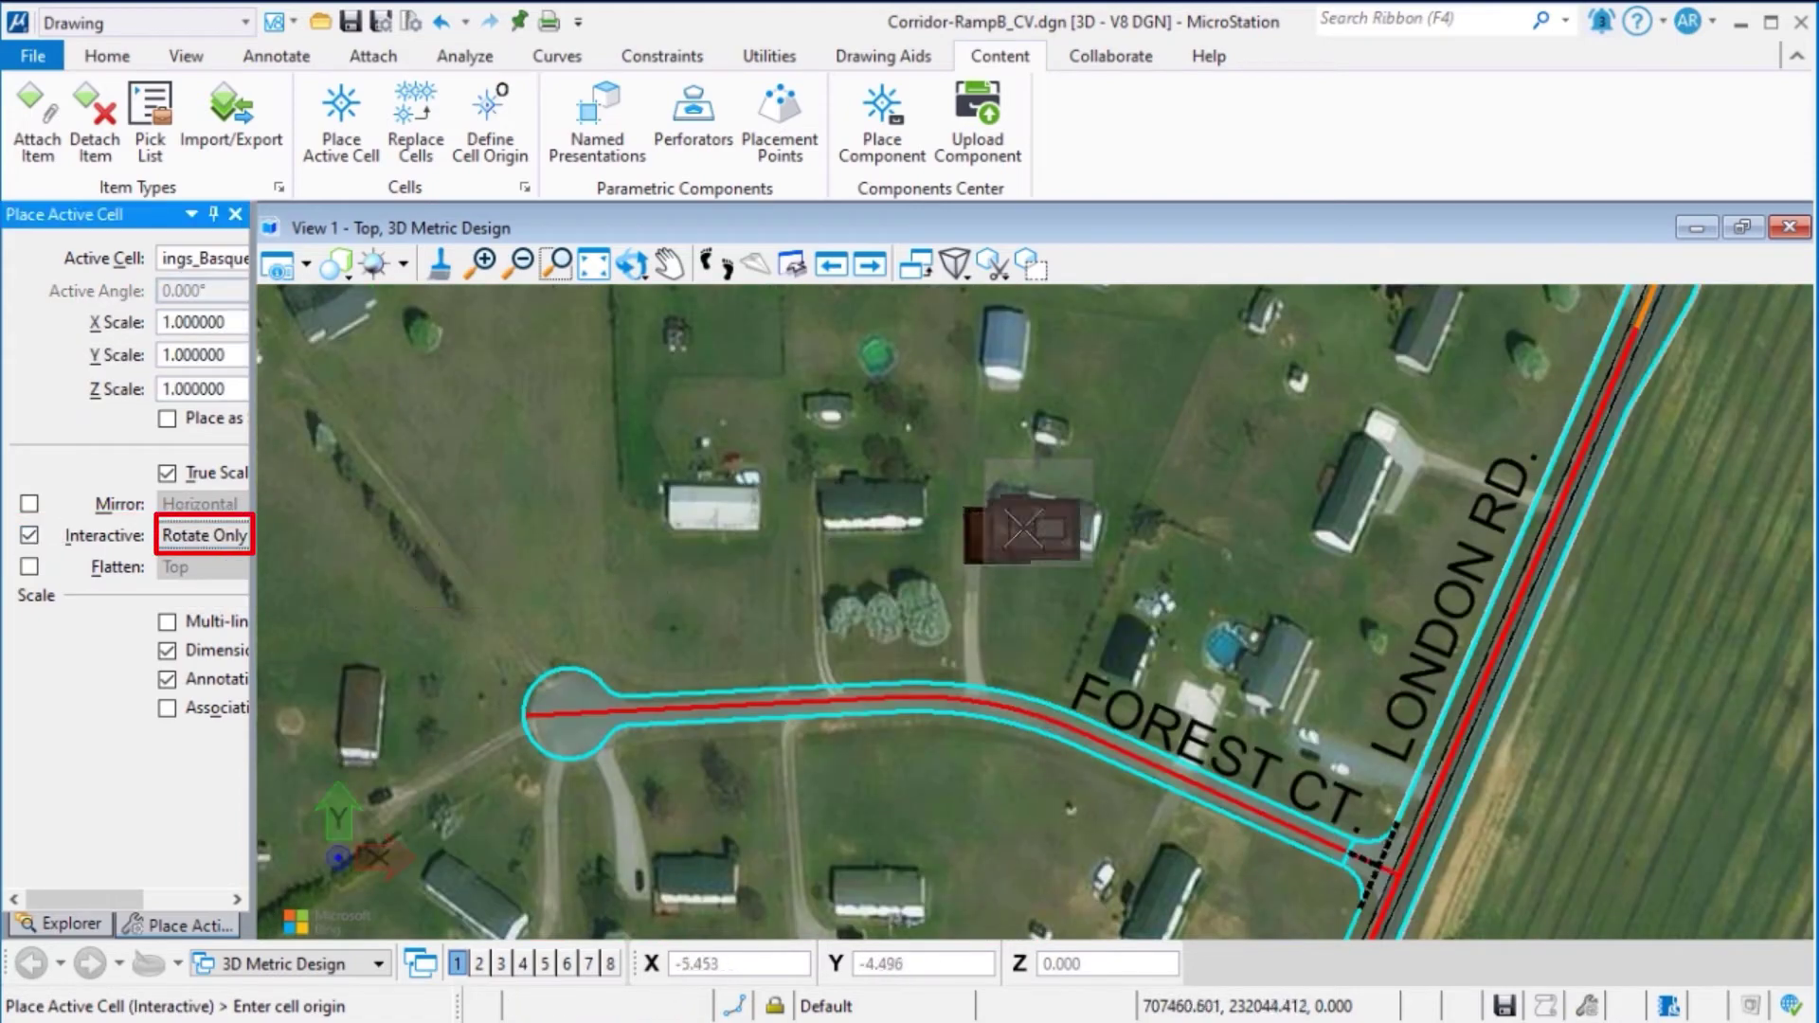
# Place the rotated Basque Cottage beside the houses near Forest Ct.
pyautogui.click(1037, 521)
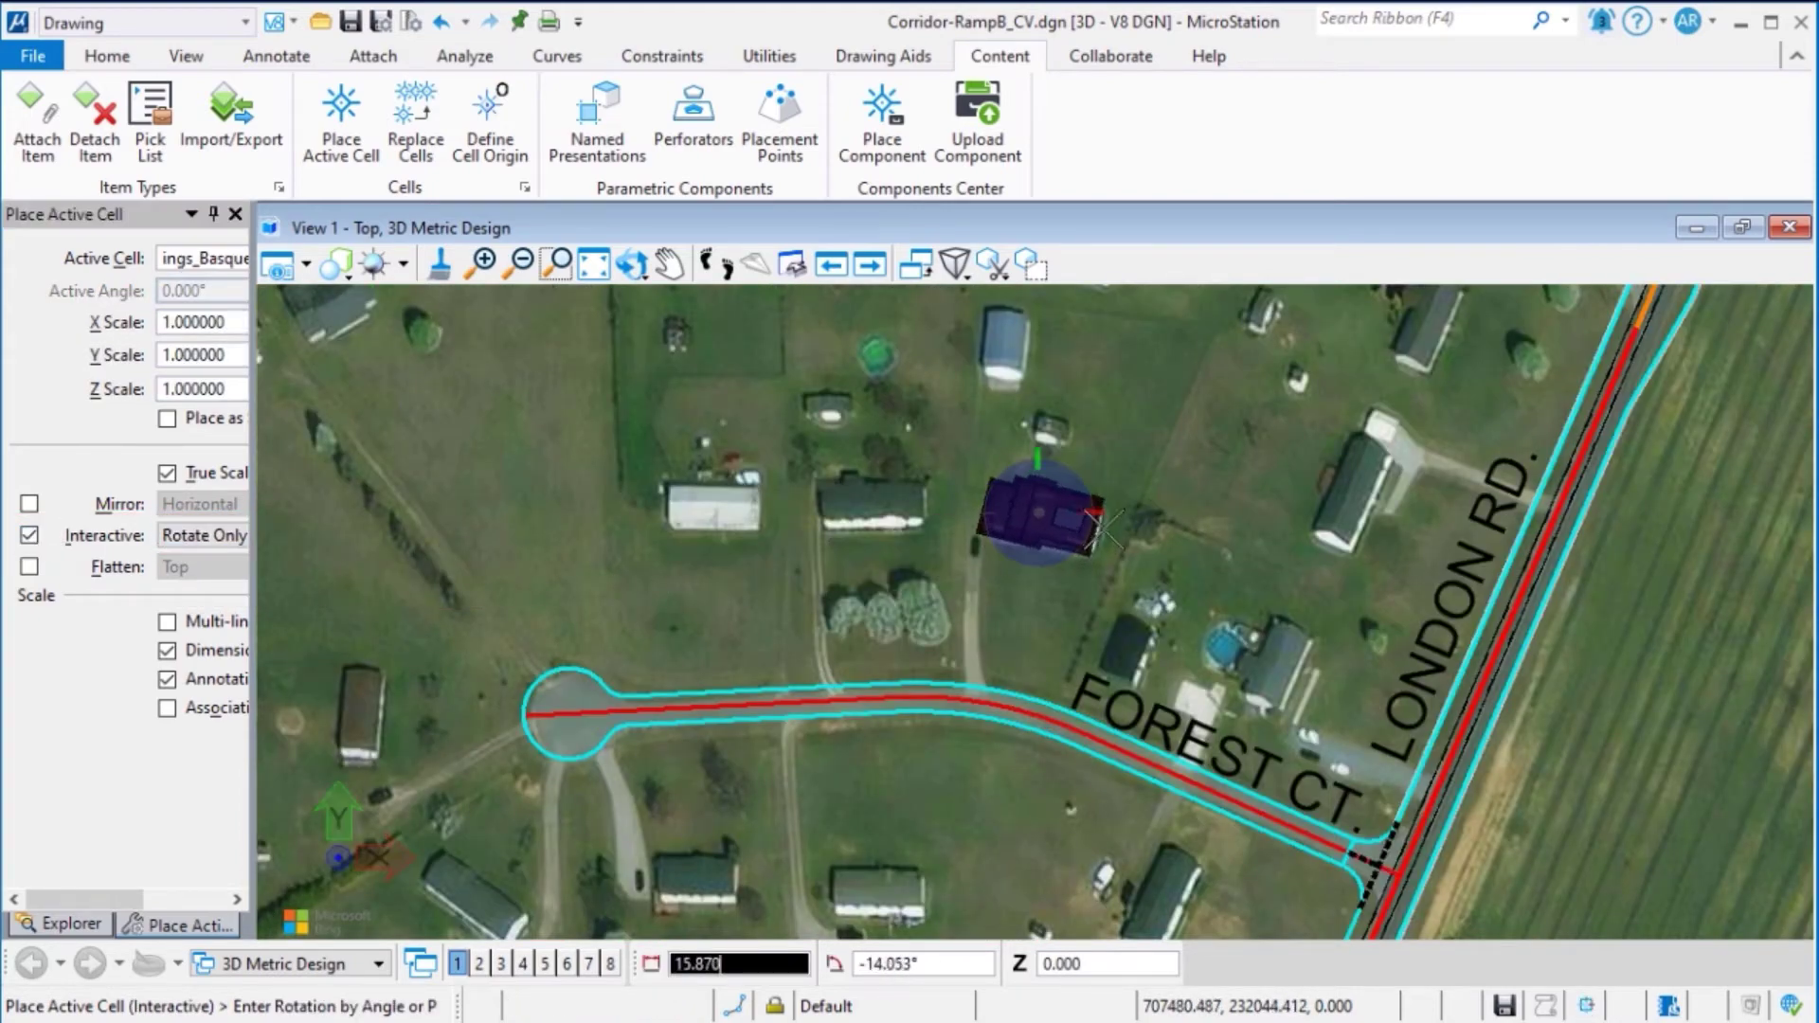
pyautogui.click(1105, 529)
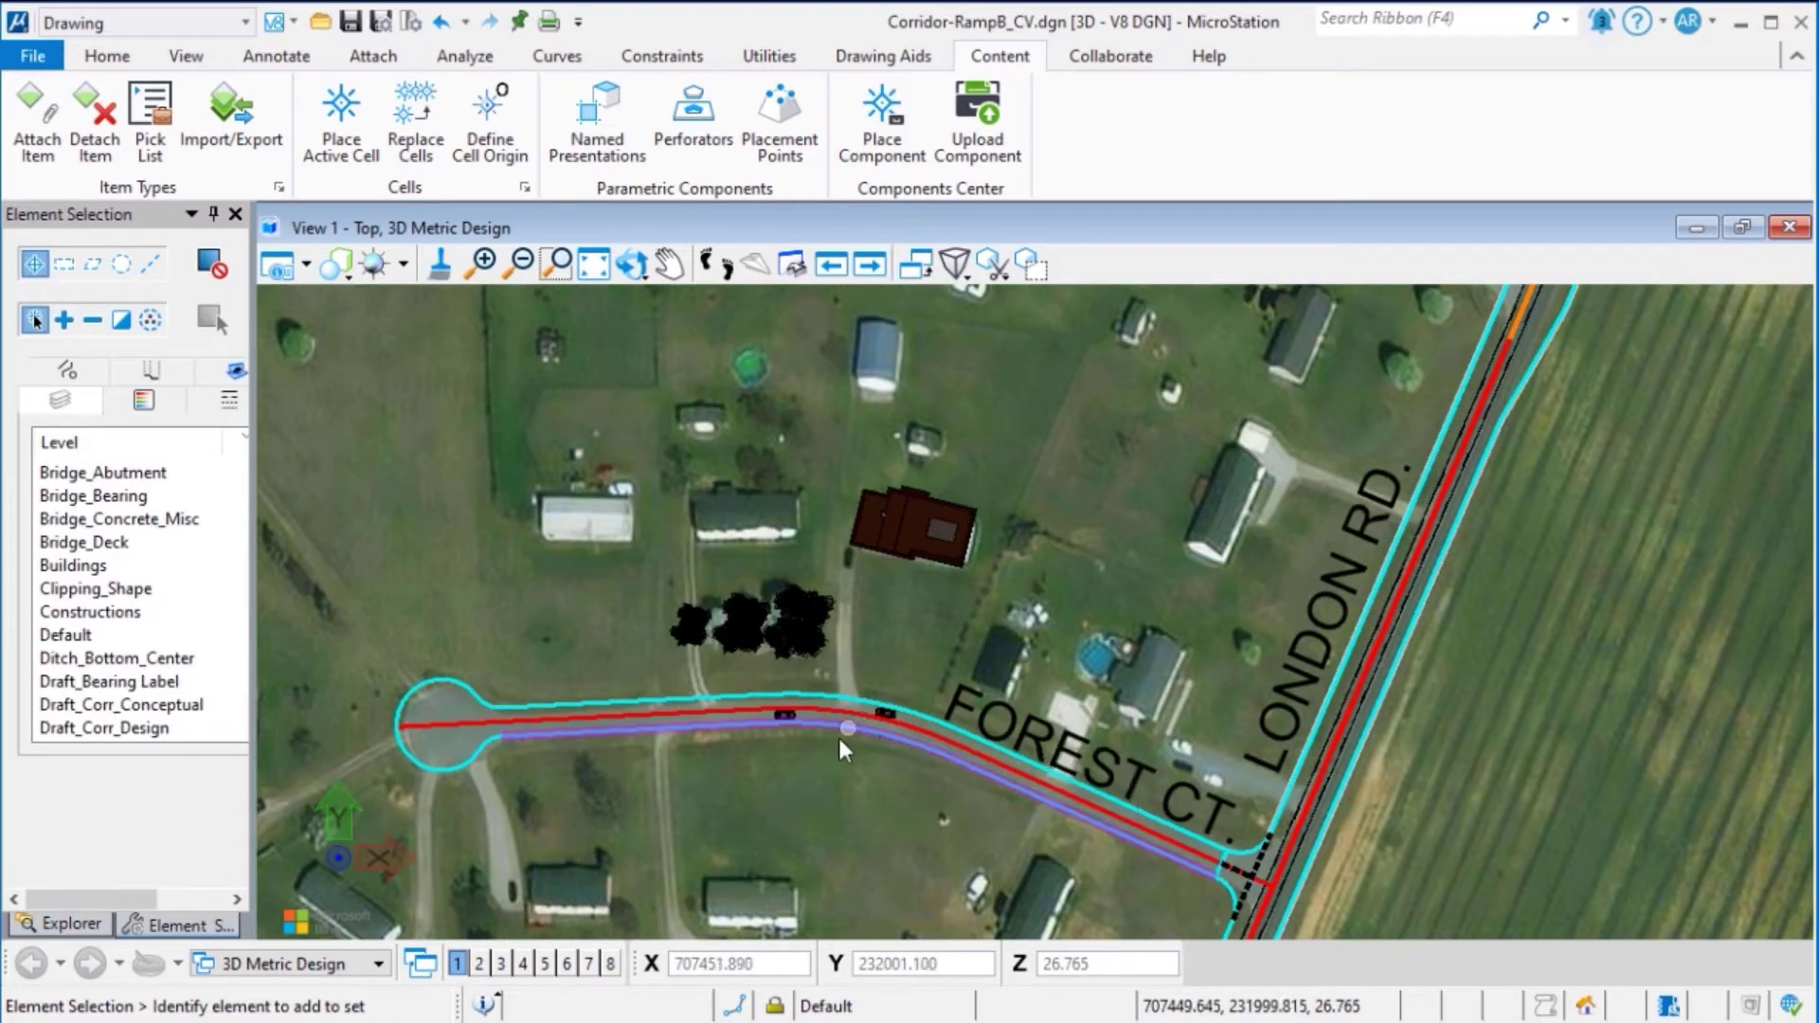
pyautogui.scroll(-2, 837, 734)
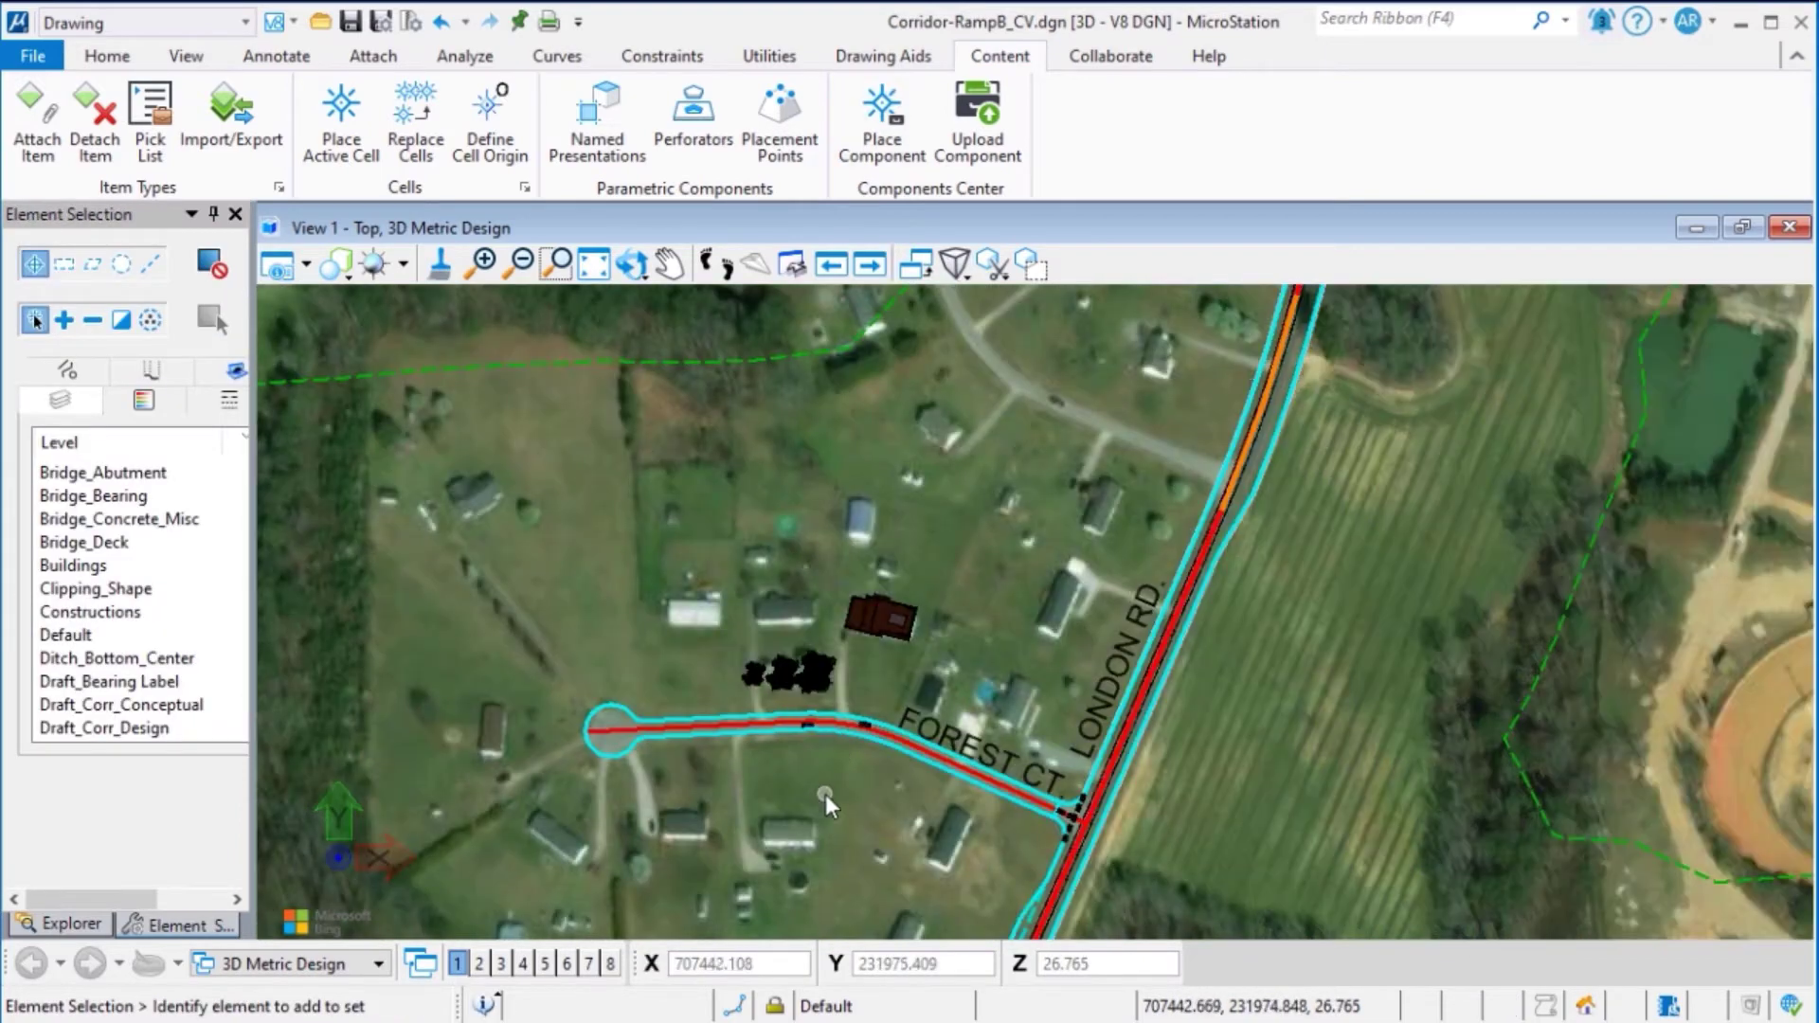
pyautogui.moveTo(826, 795)
pyautogui.mouseDown(button='middle')
pyautogui.moveTo(794, 718)
pyautogui.moveTo(792, 735)
pyautogui.moveTo(767, 706)
pyautogui.mouseUp(button='middle')
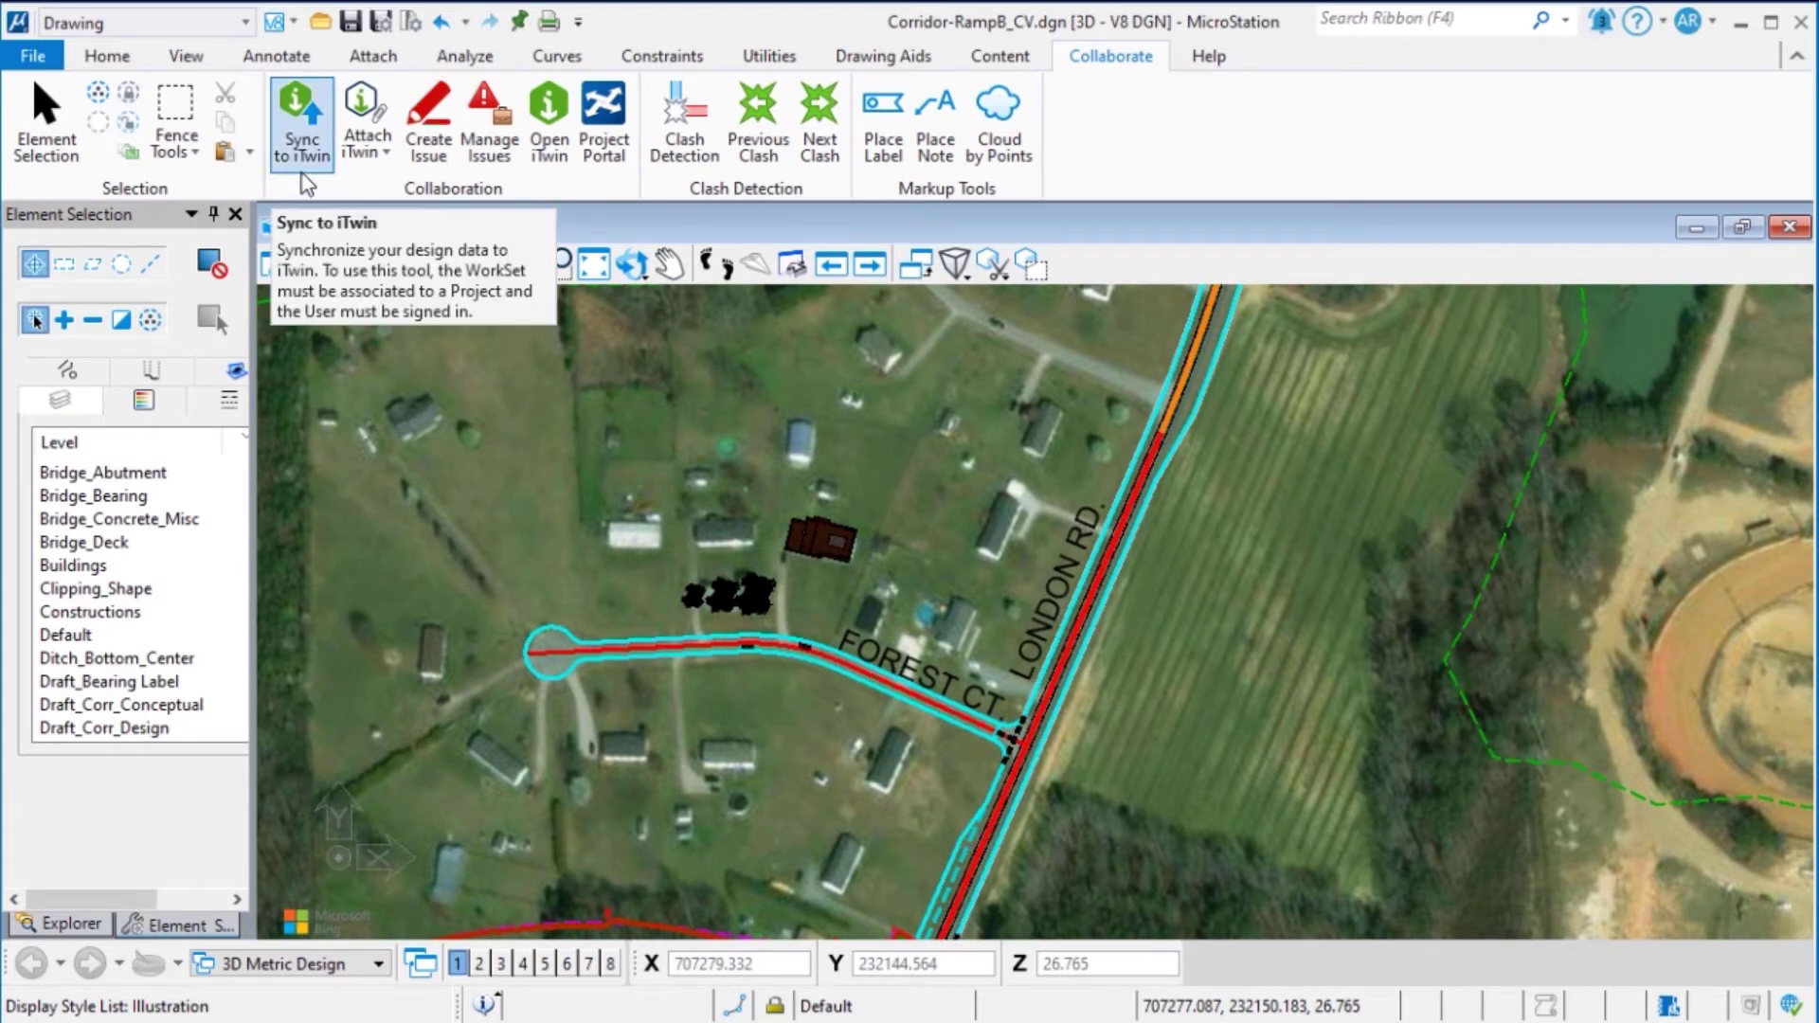
# Sync Corridor_RampB as named version 'Add building, cars and trees' and open the iModel online.
pyautogui.click(305, 154)
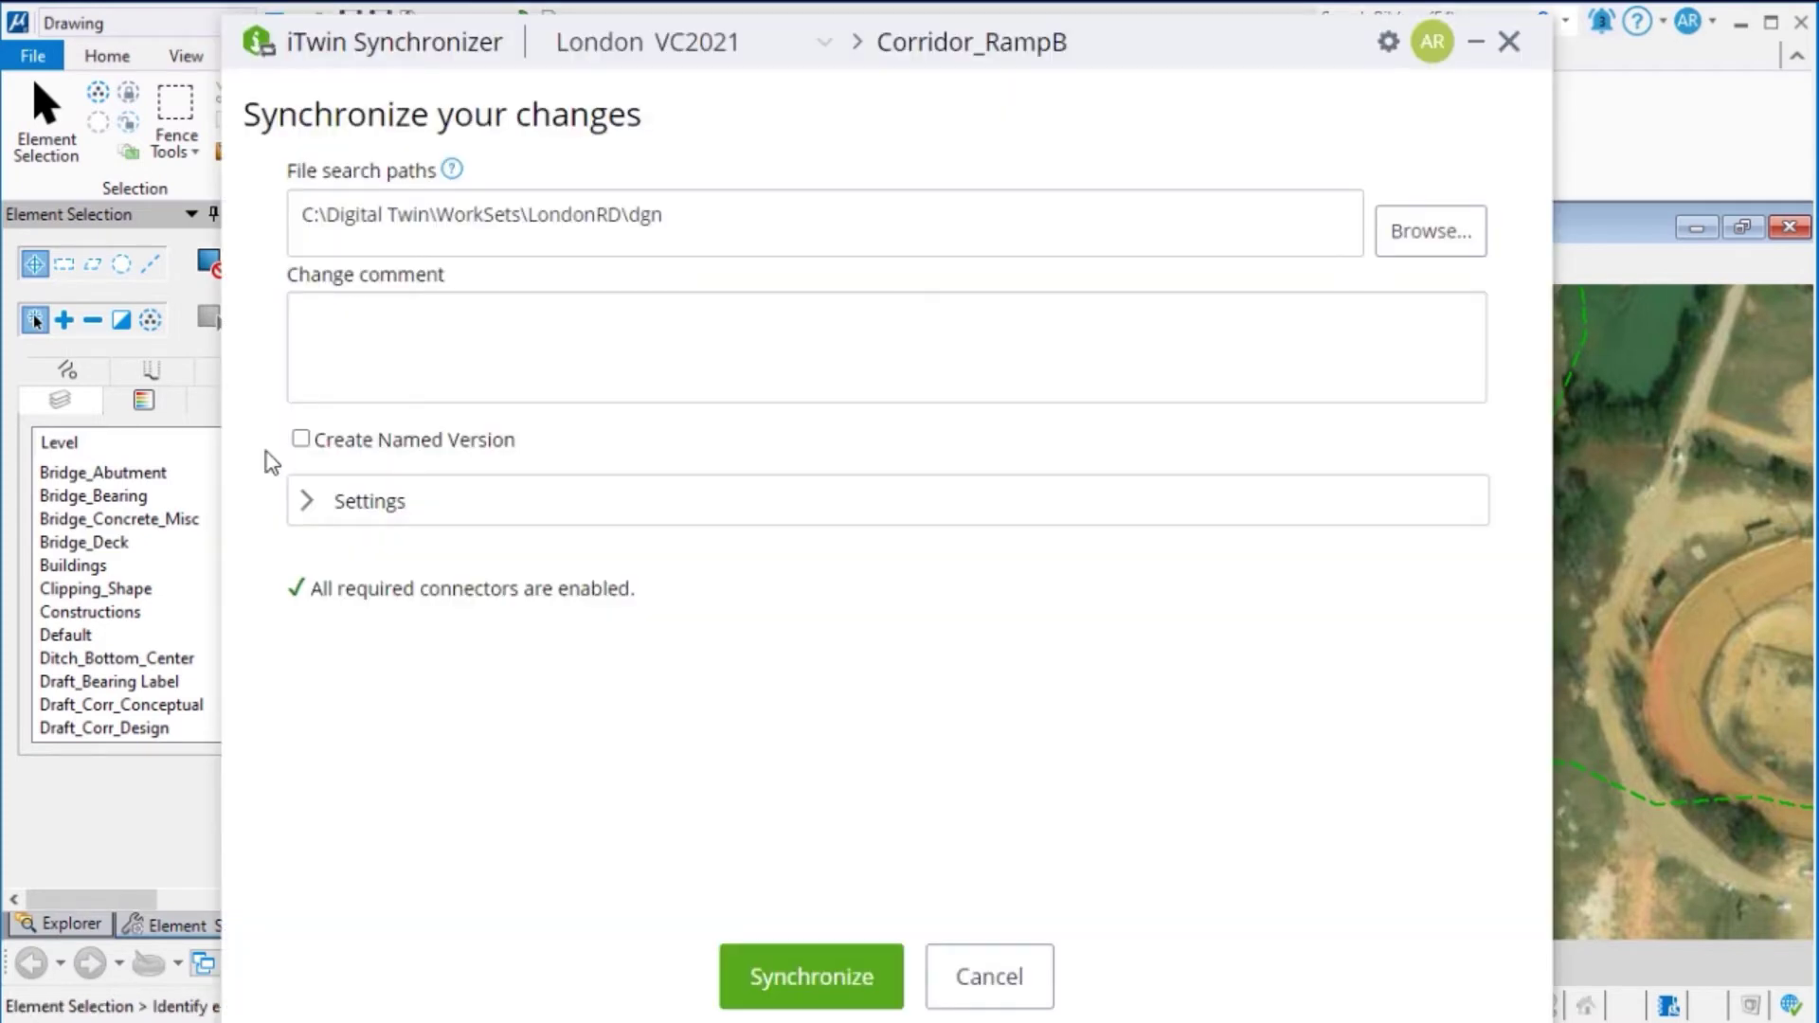
pyautogui.click(301, 438)
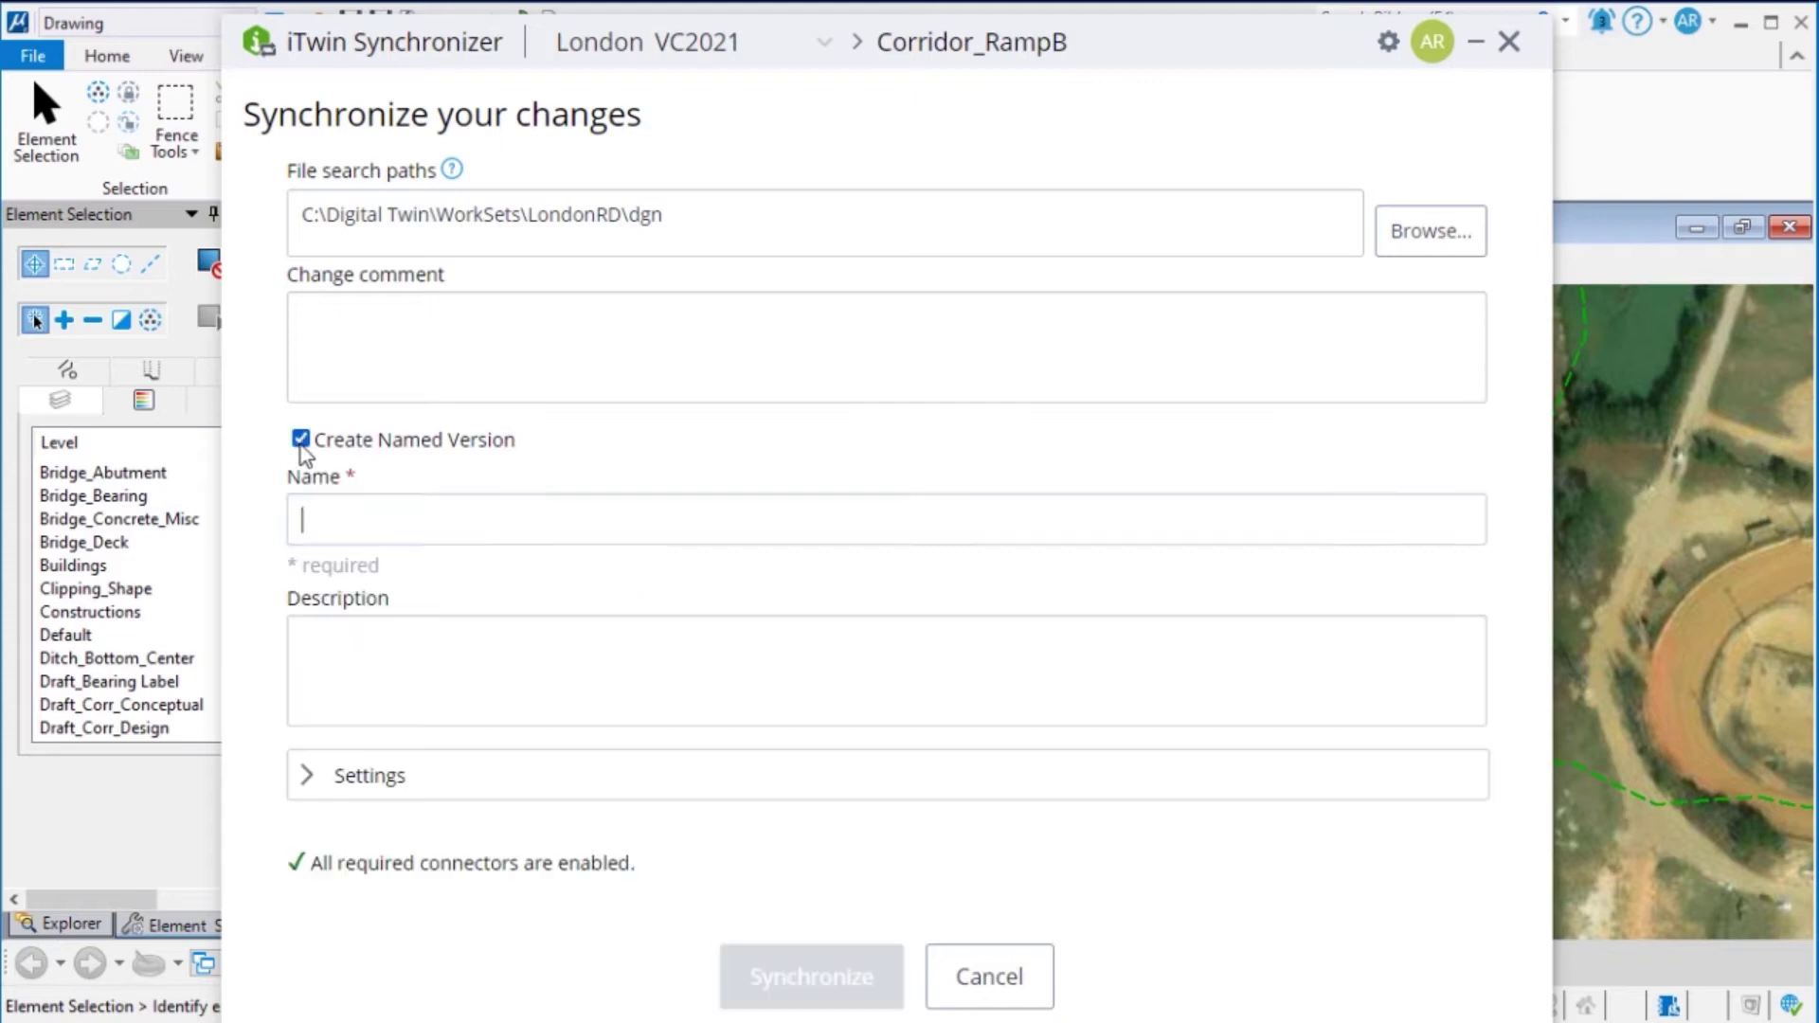
pyautogui.write('Add building, cars and trees')
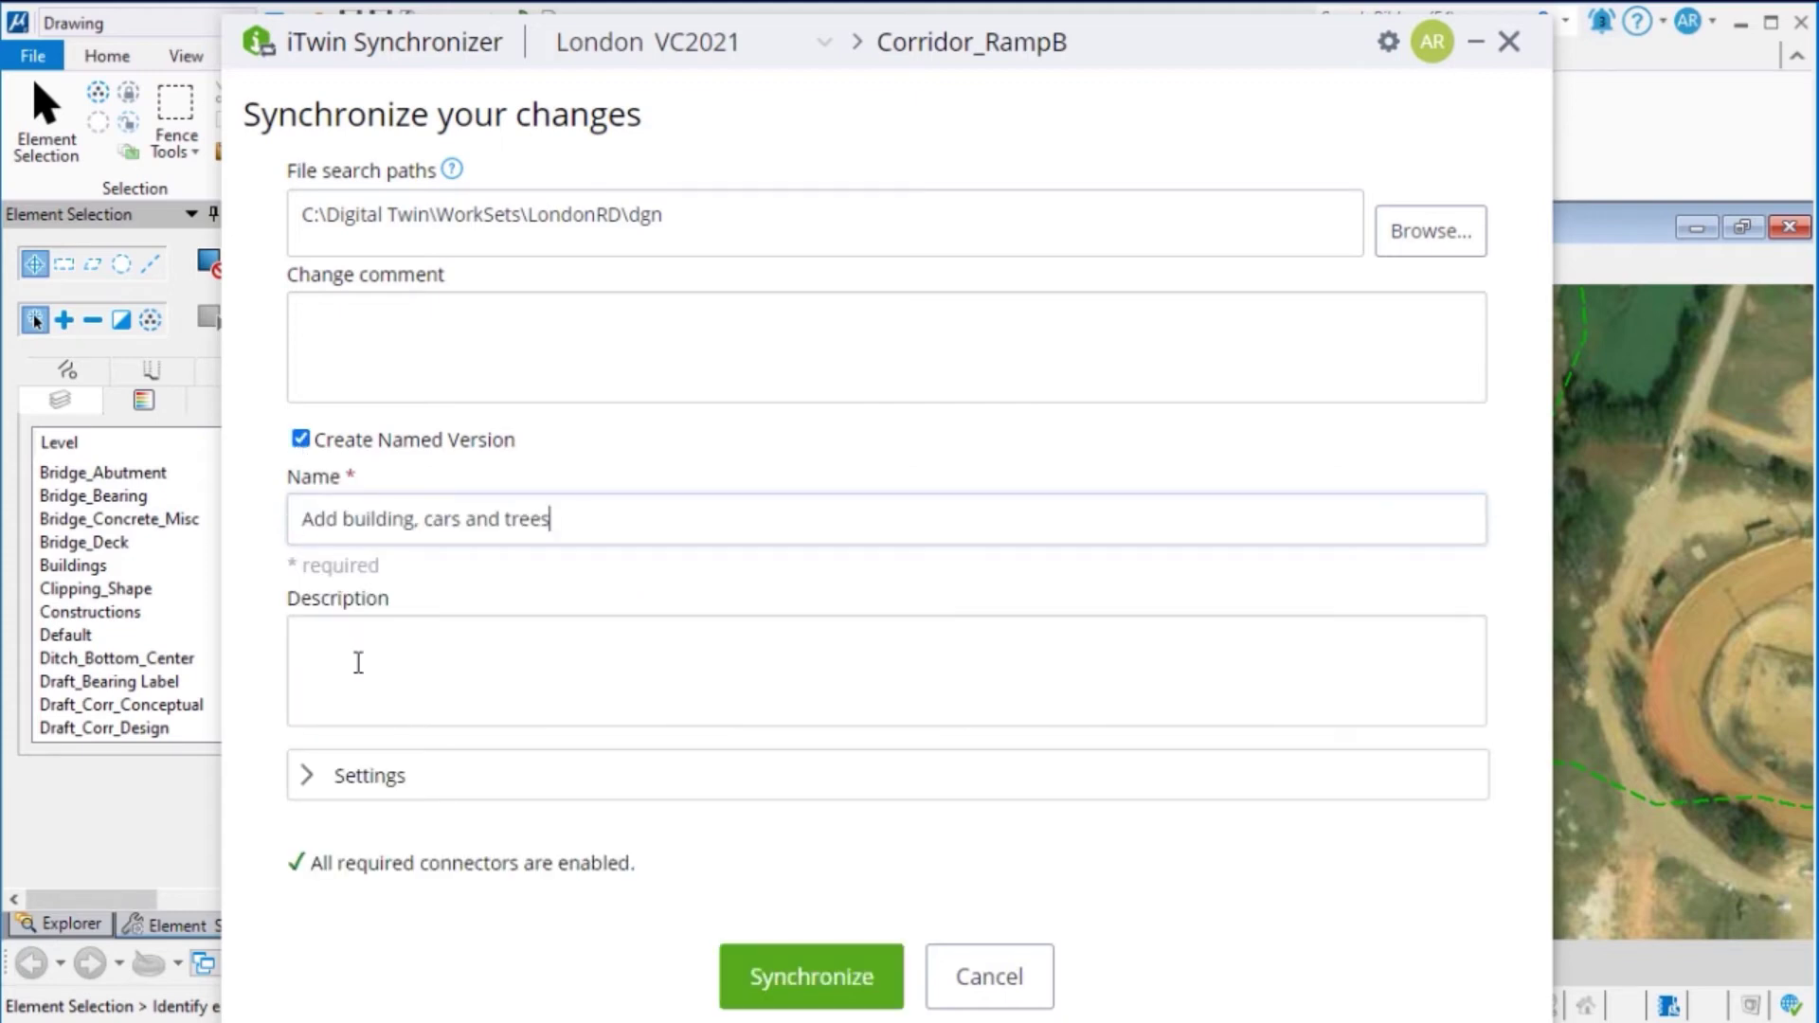
pyautogui.click(359, 660)
pyautogui.write('Add building, cars and trees')
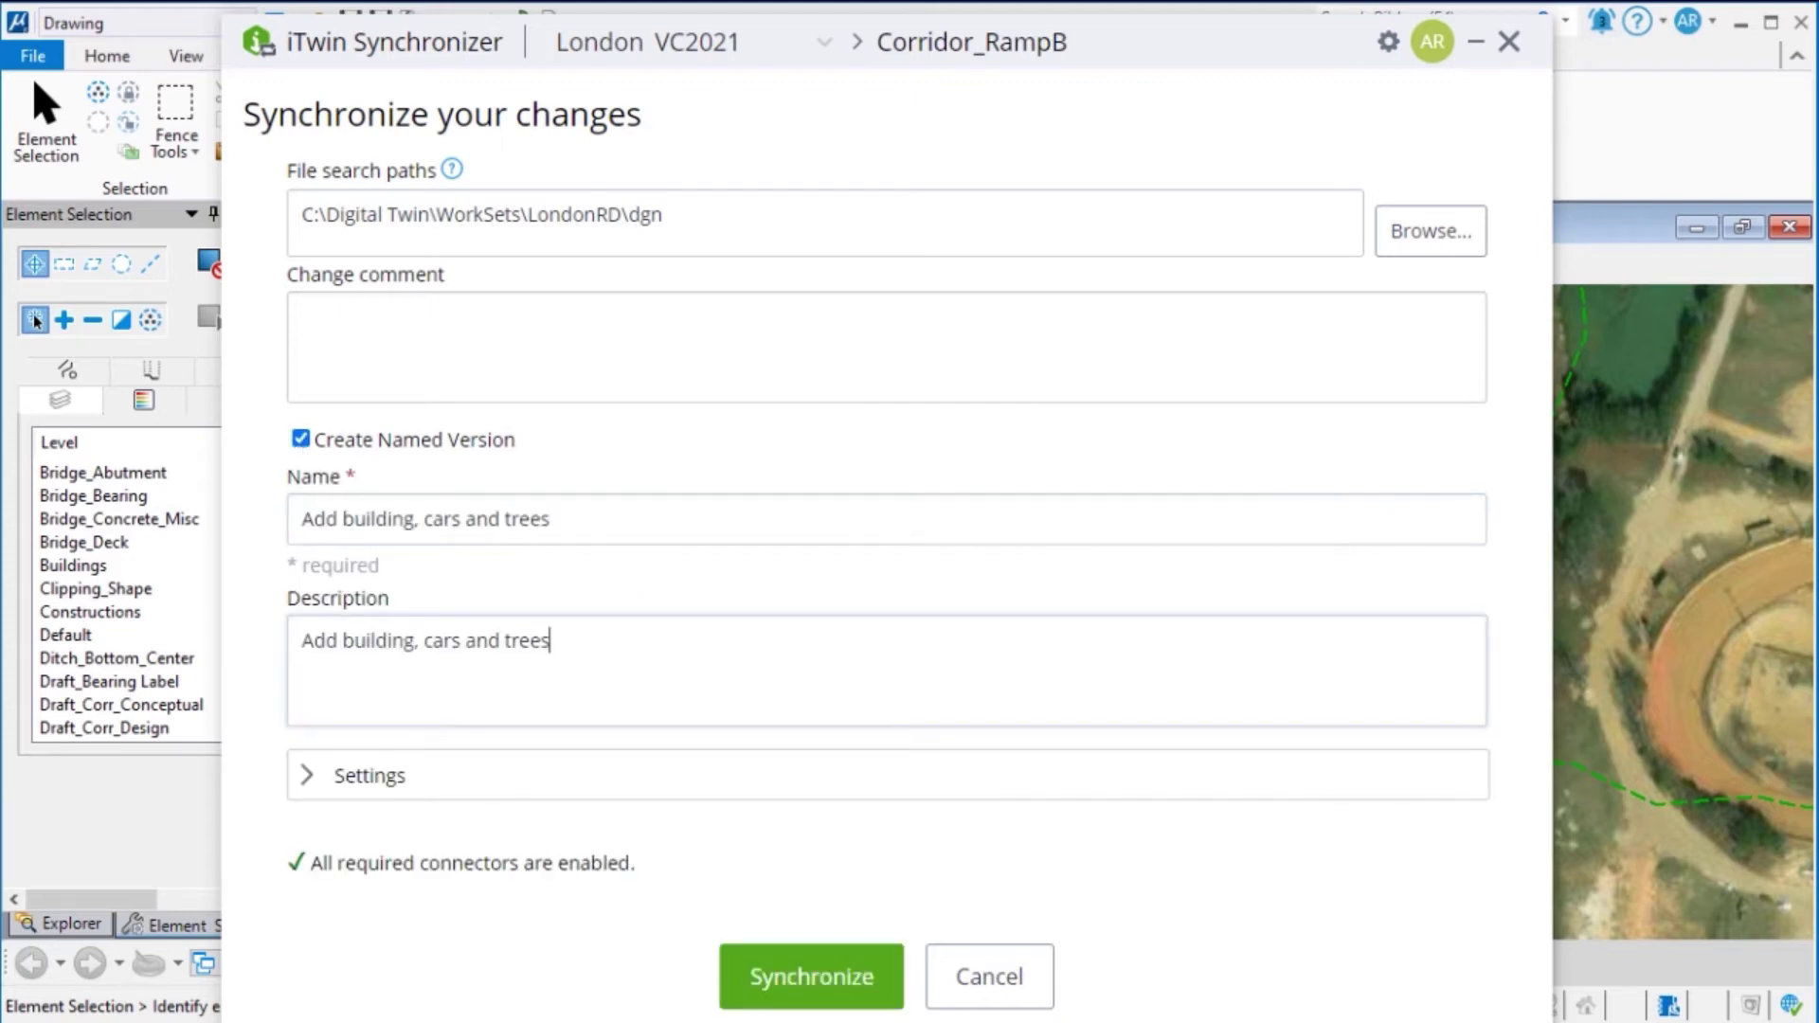
pyautogui.click(824, 982)
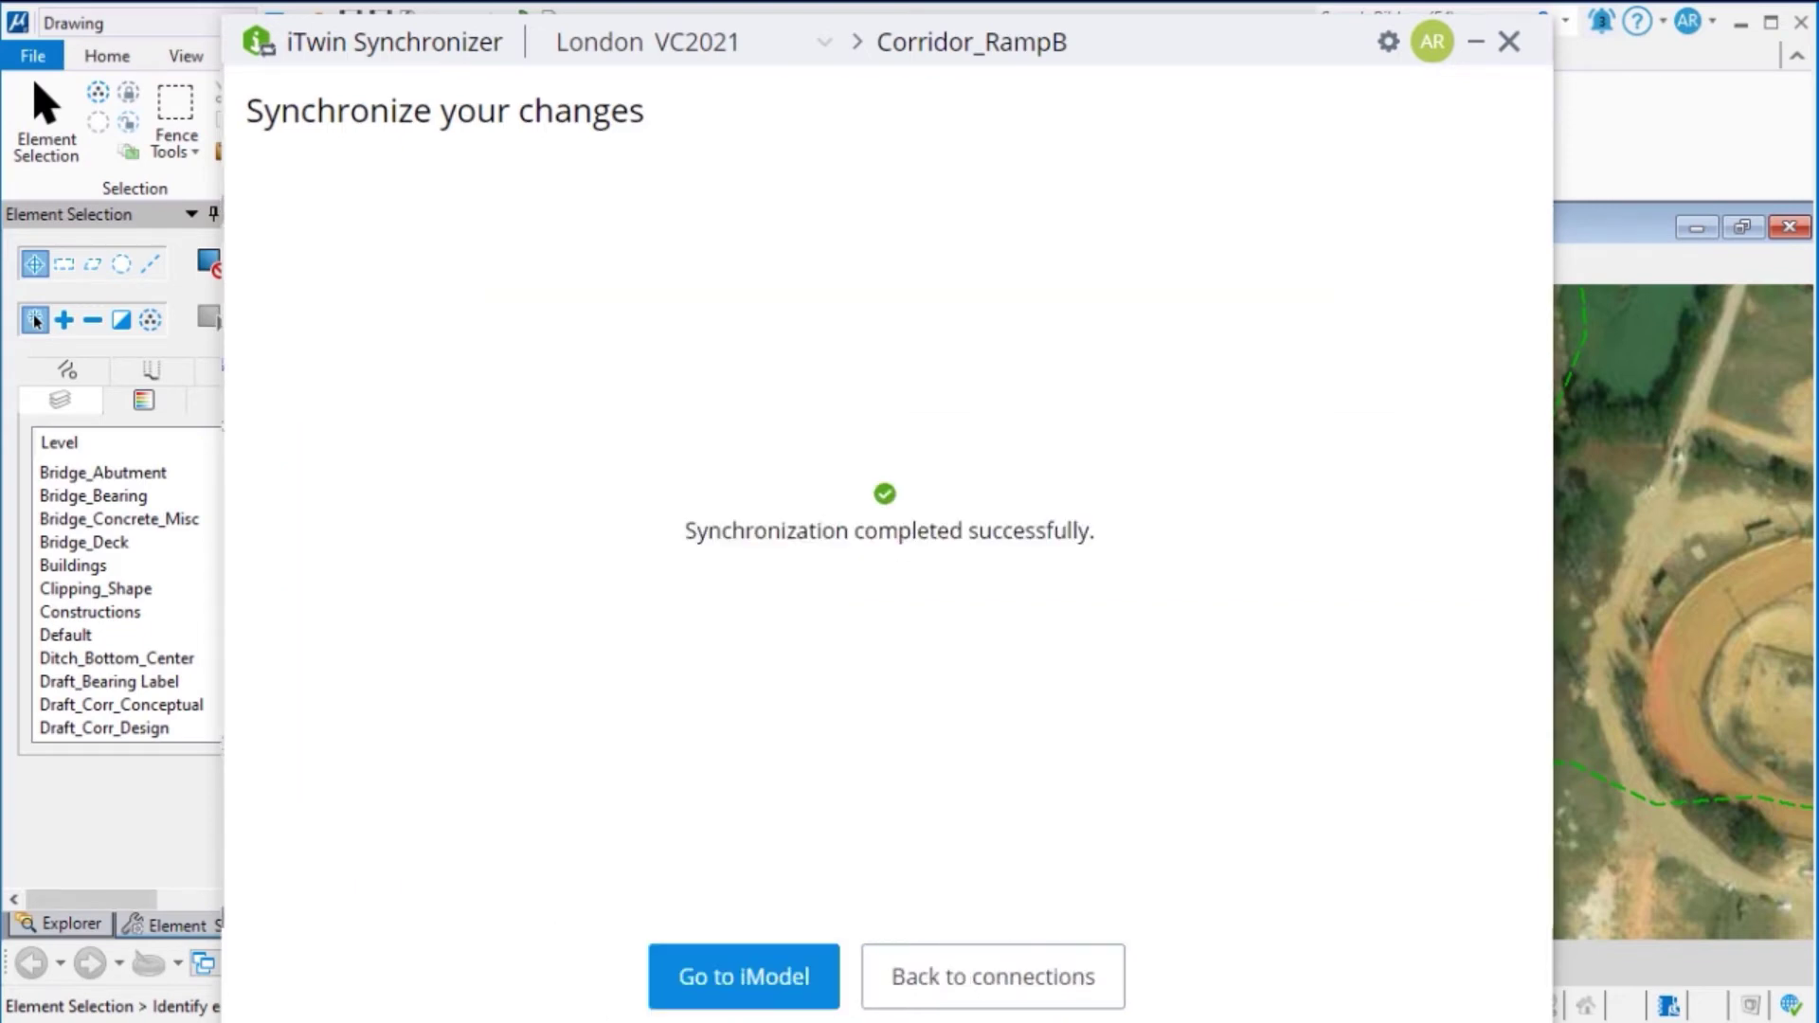
pyautogui.click(742, 980)
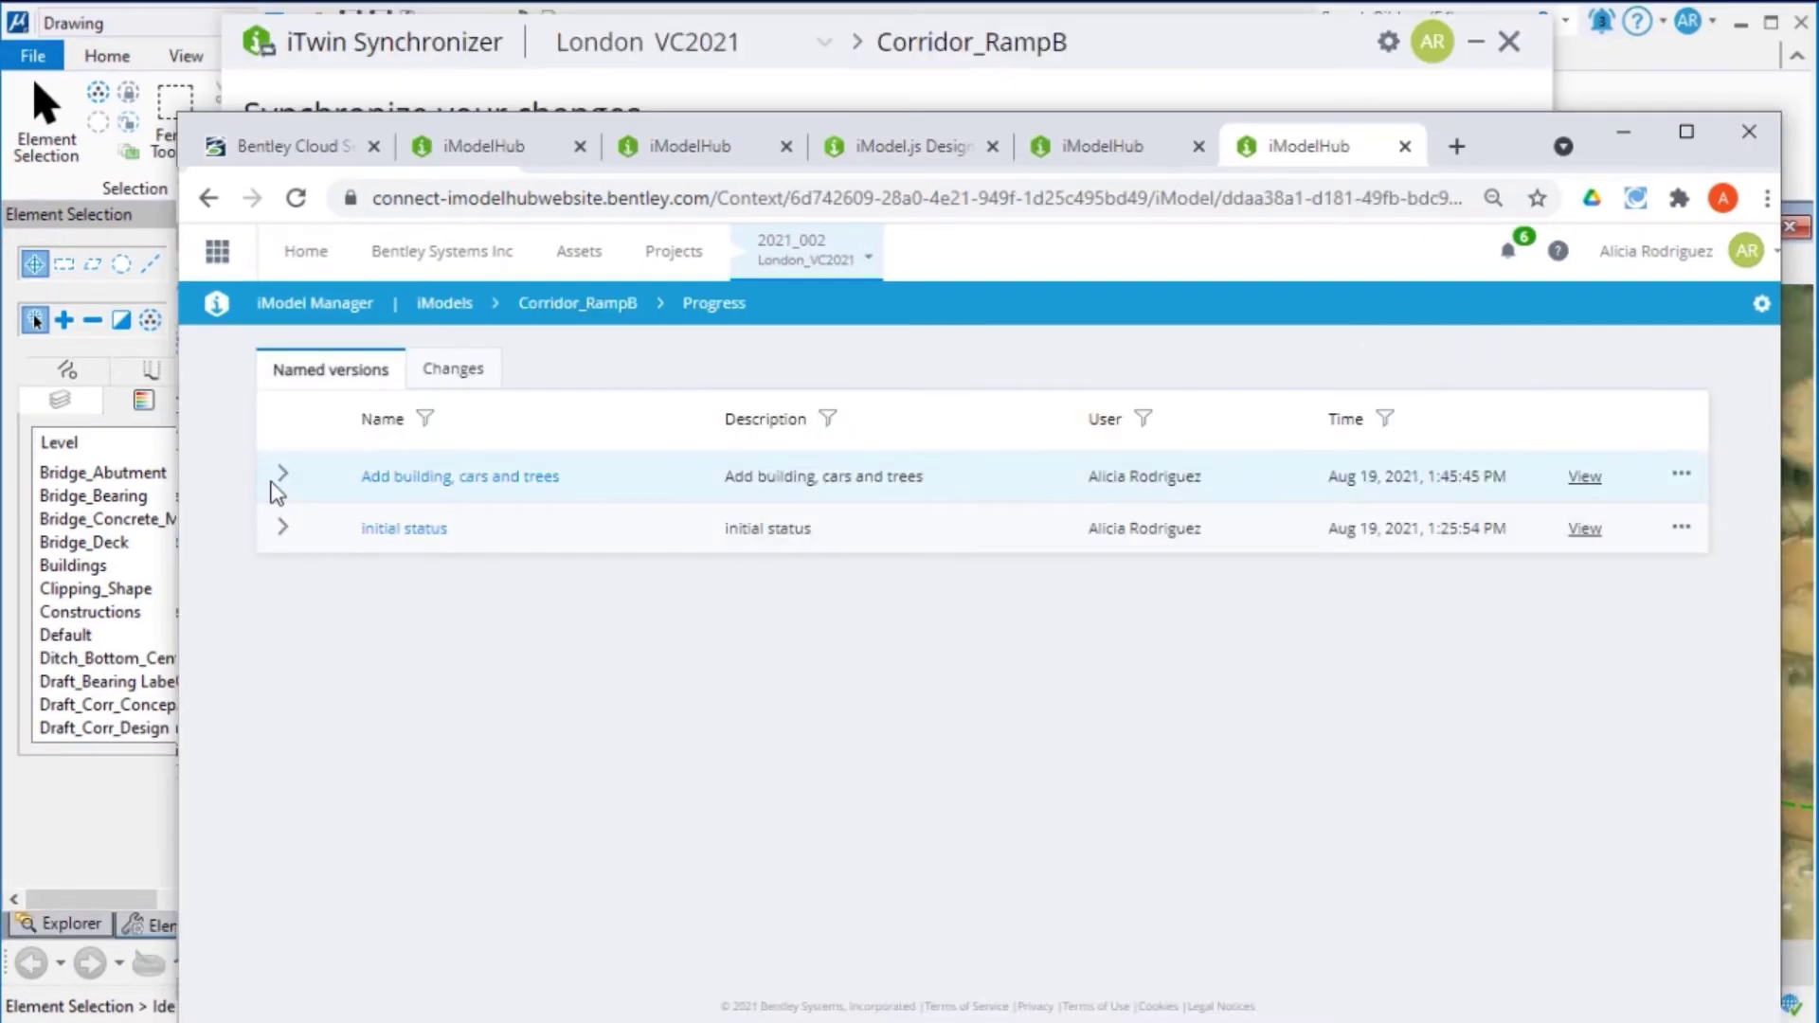
# Expand and collapse the change lists of 'Add building, cars and trees' and 'initial status'.
pyautogui.click(284, 478)
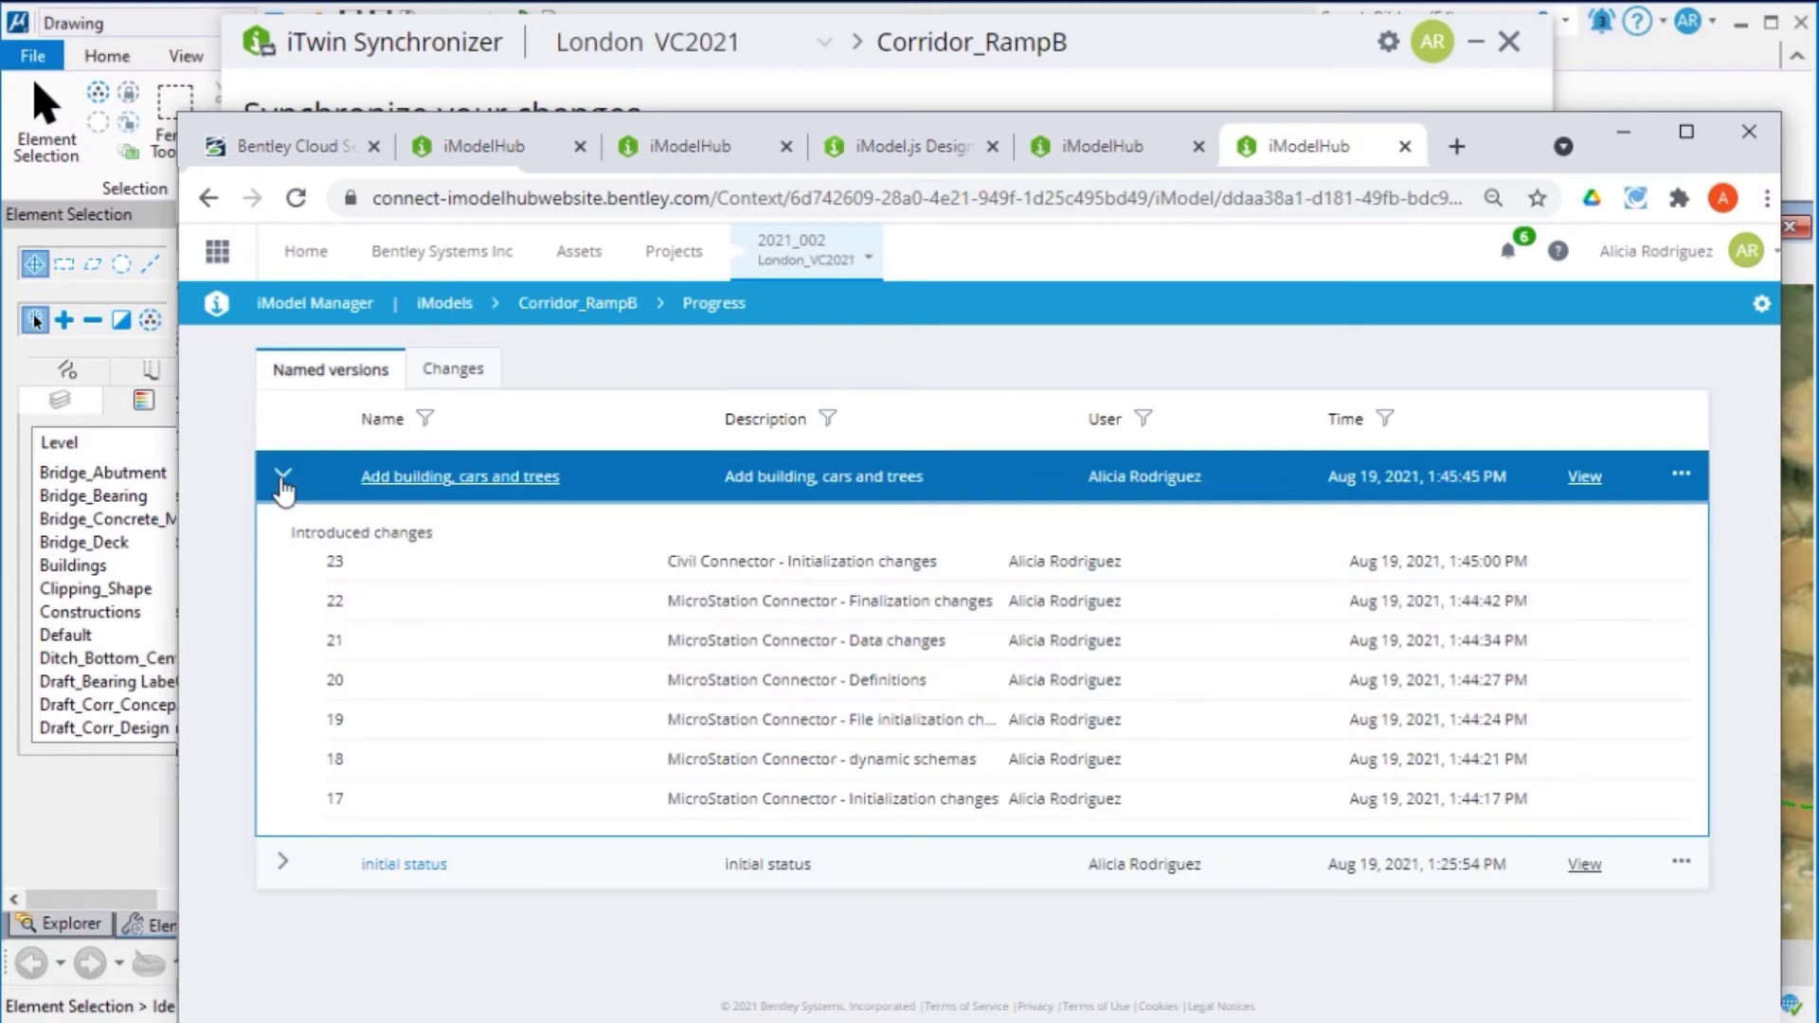
pyautogui.click(282, 478)
pyautogui.click(282, 530)
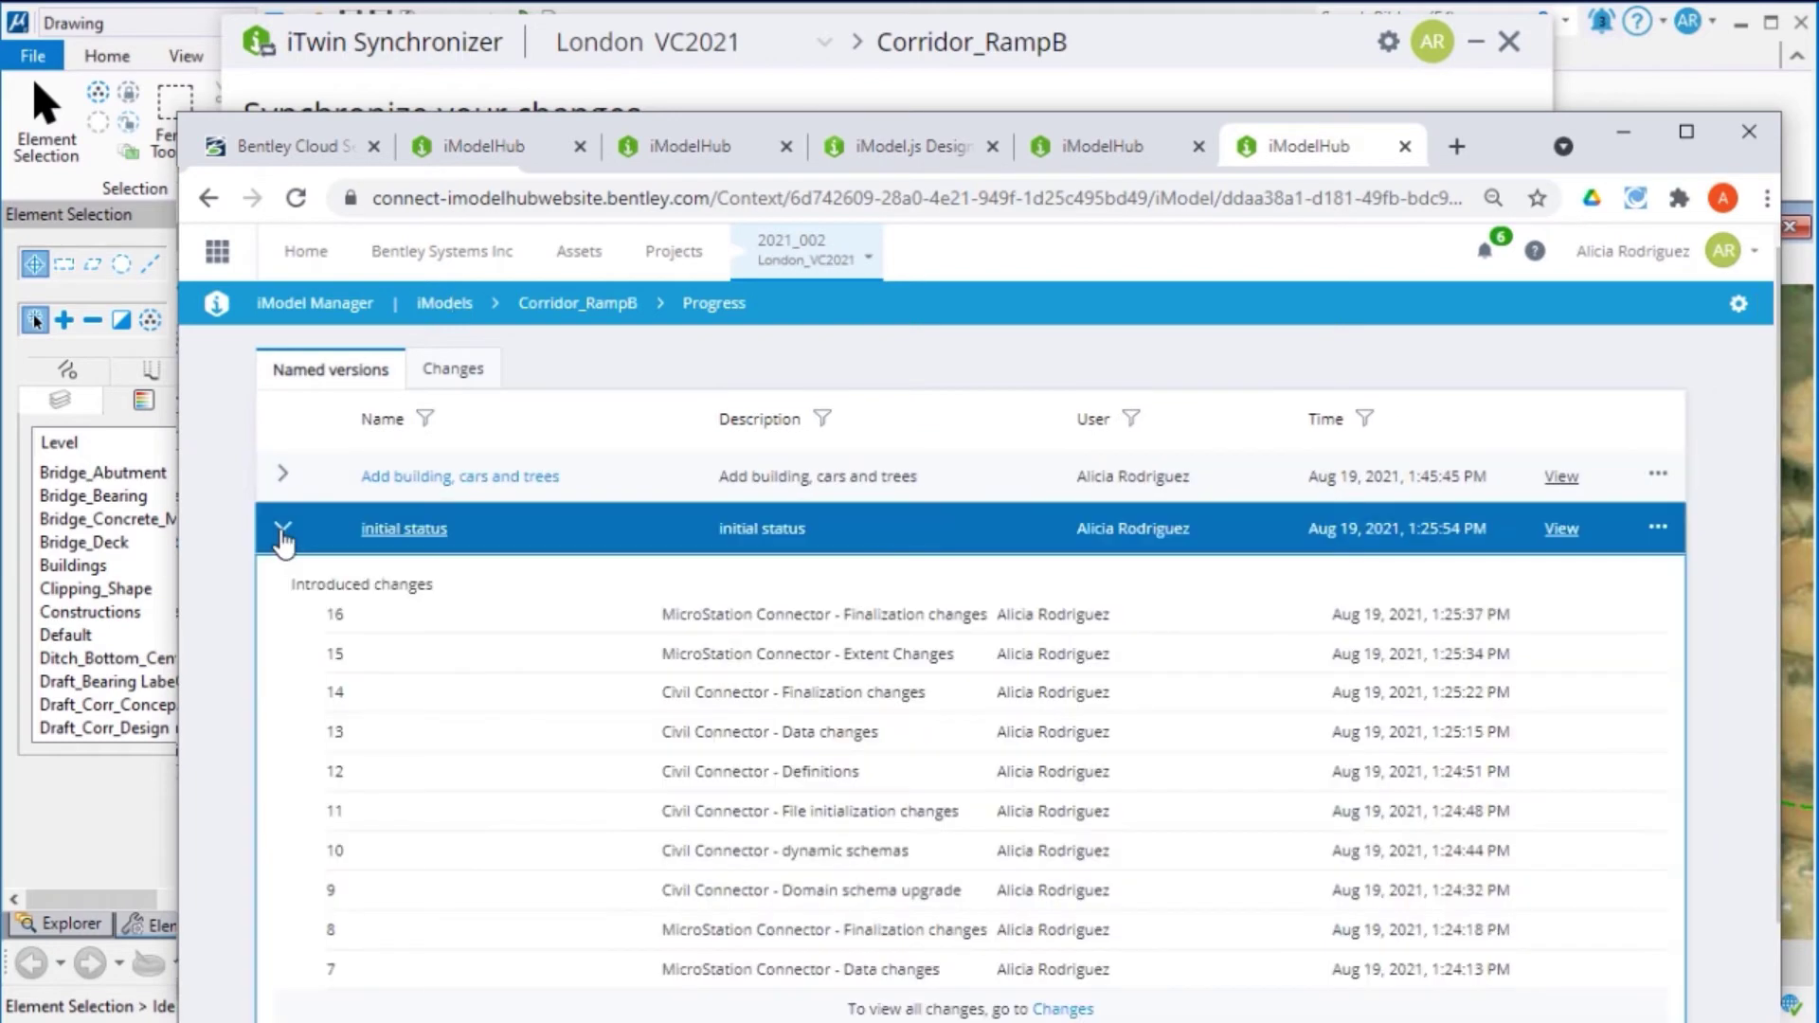
pyautogui.click(282, 532)
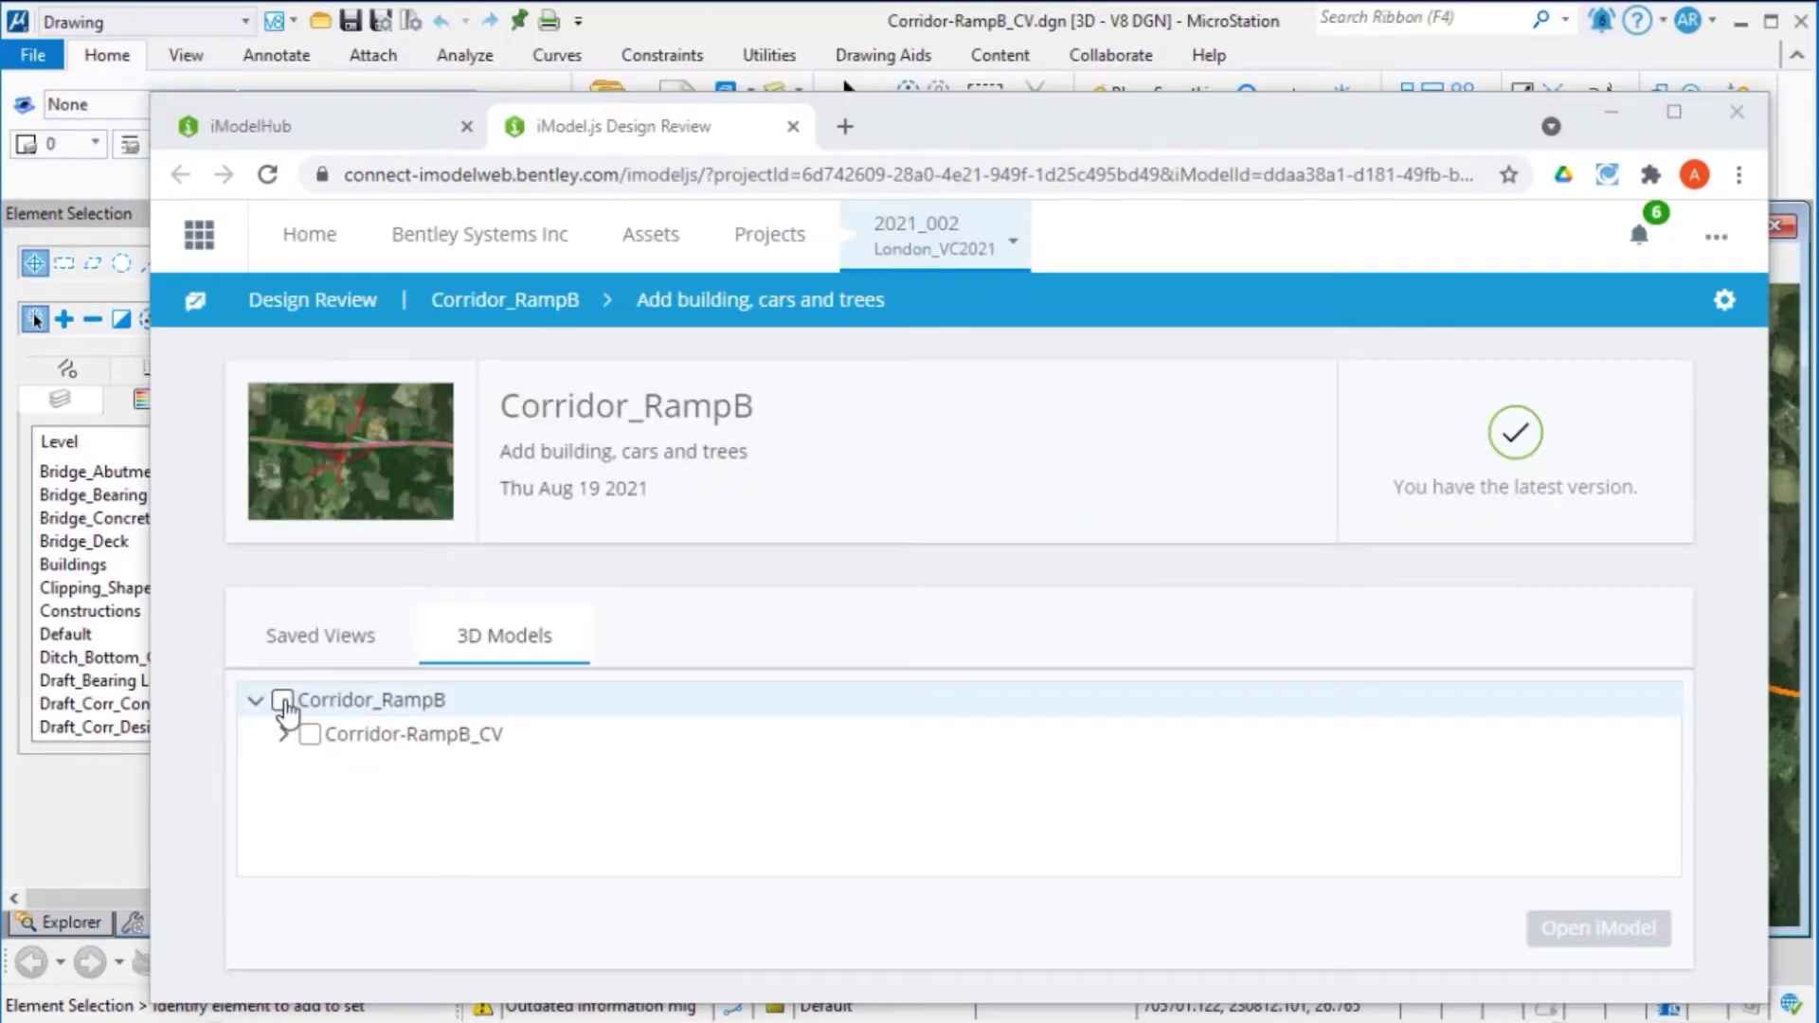
# Open Corridor_RampB models in 3D, then tilt and orbit around the new building.
pyautogui.click(281, 699)
pyautogui.click(1597, 927)
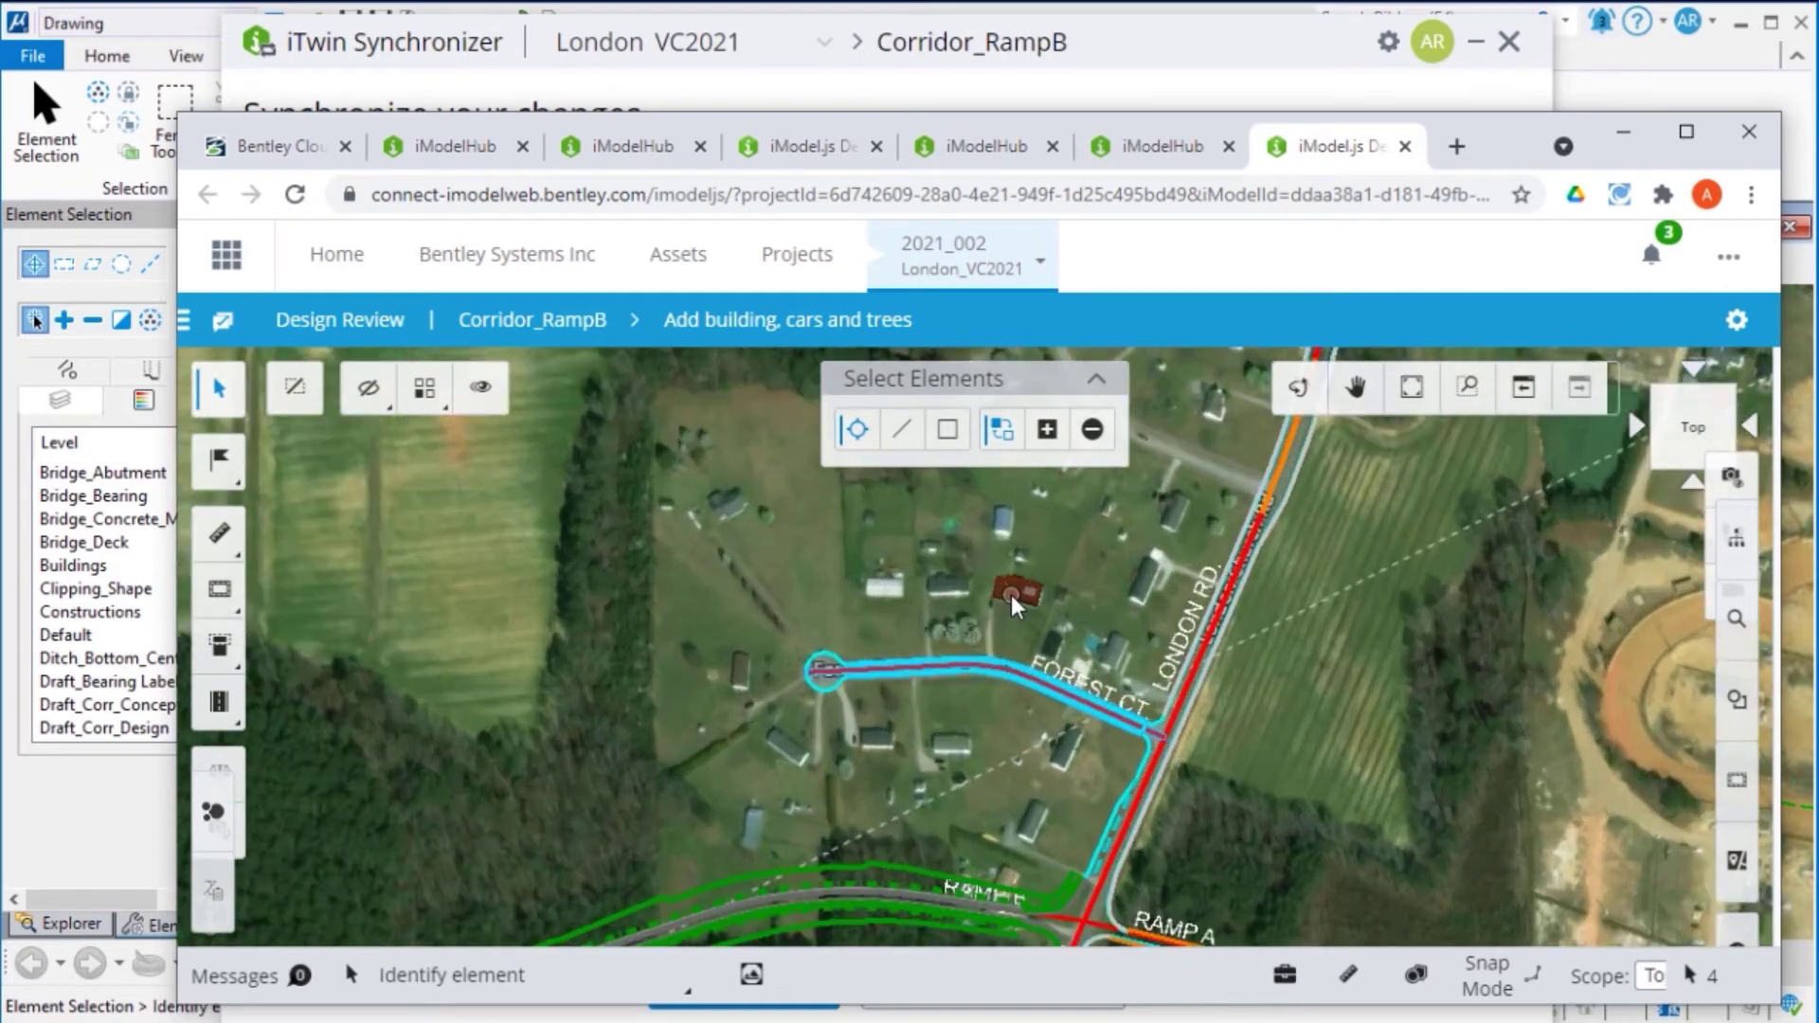
pyautogui.scroll(1, 1012, 604)
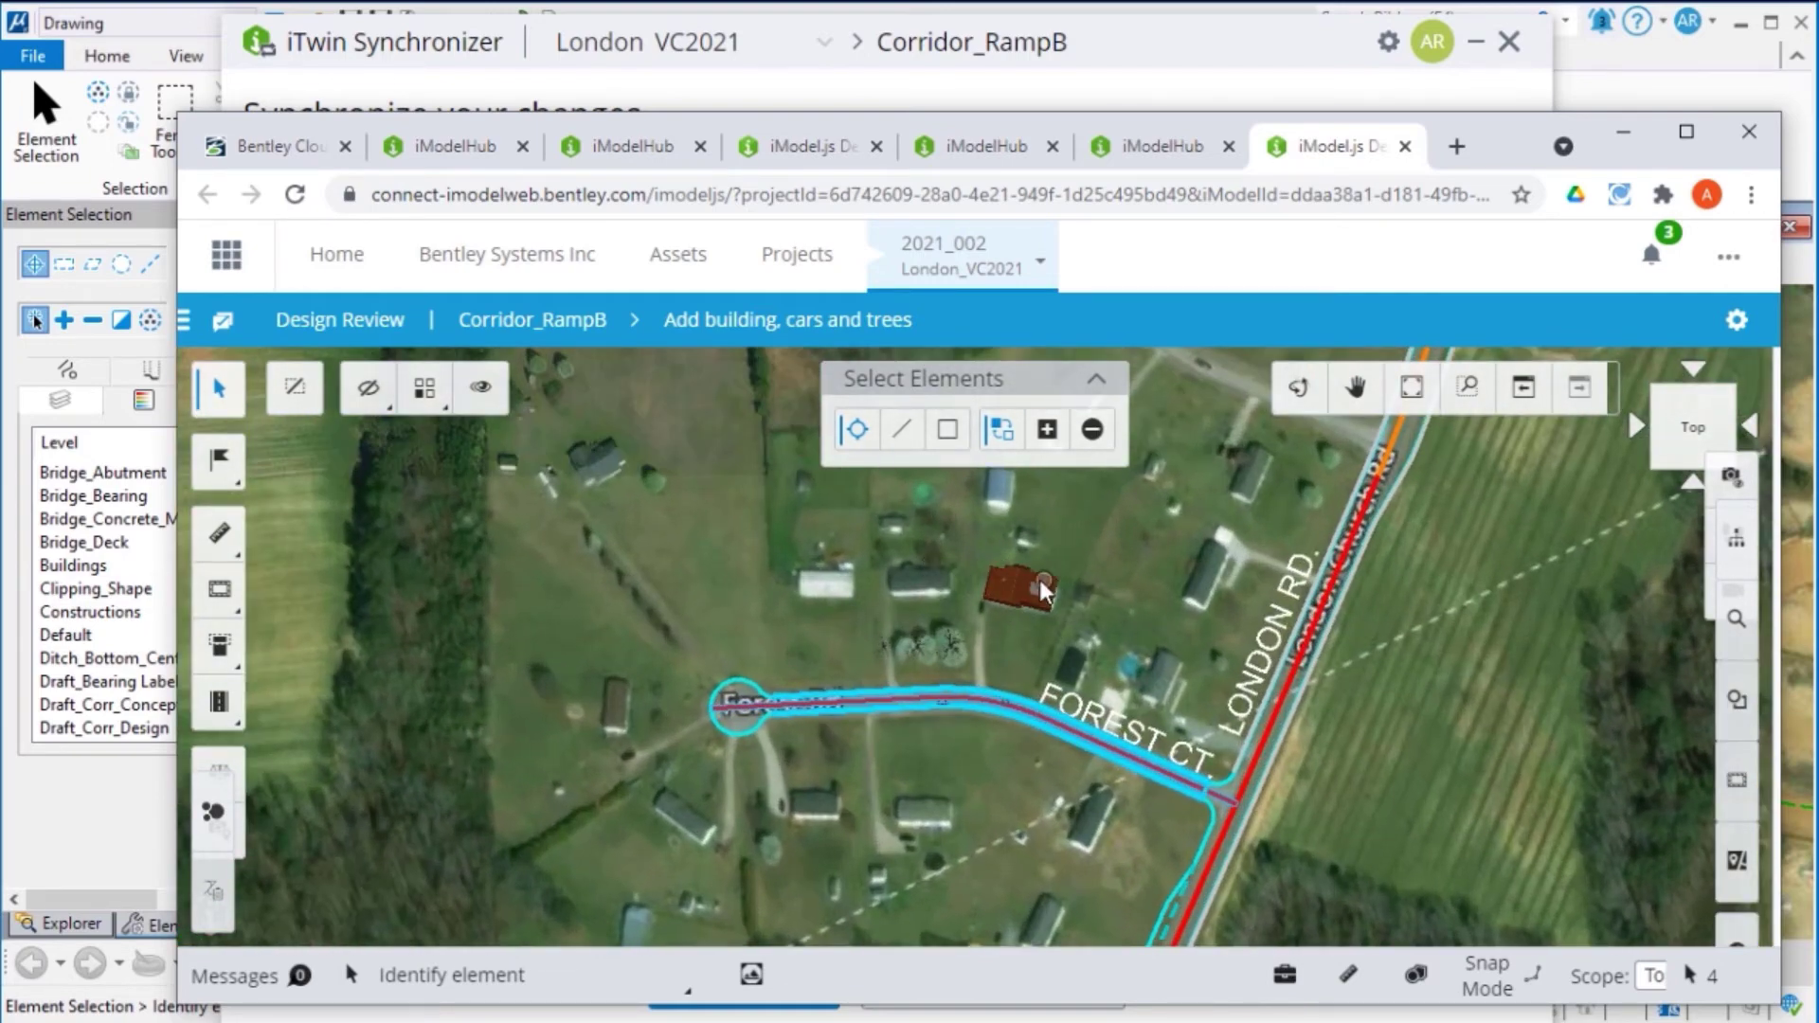
pyautogui.scroll(1, 1014, 594)
pyautogui.scroll(1, 1013, 593)
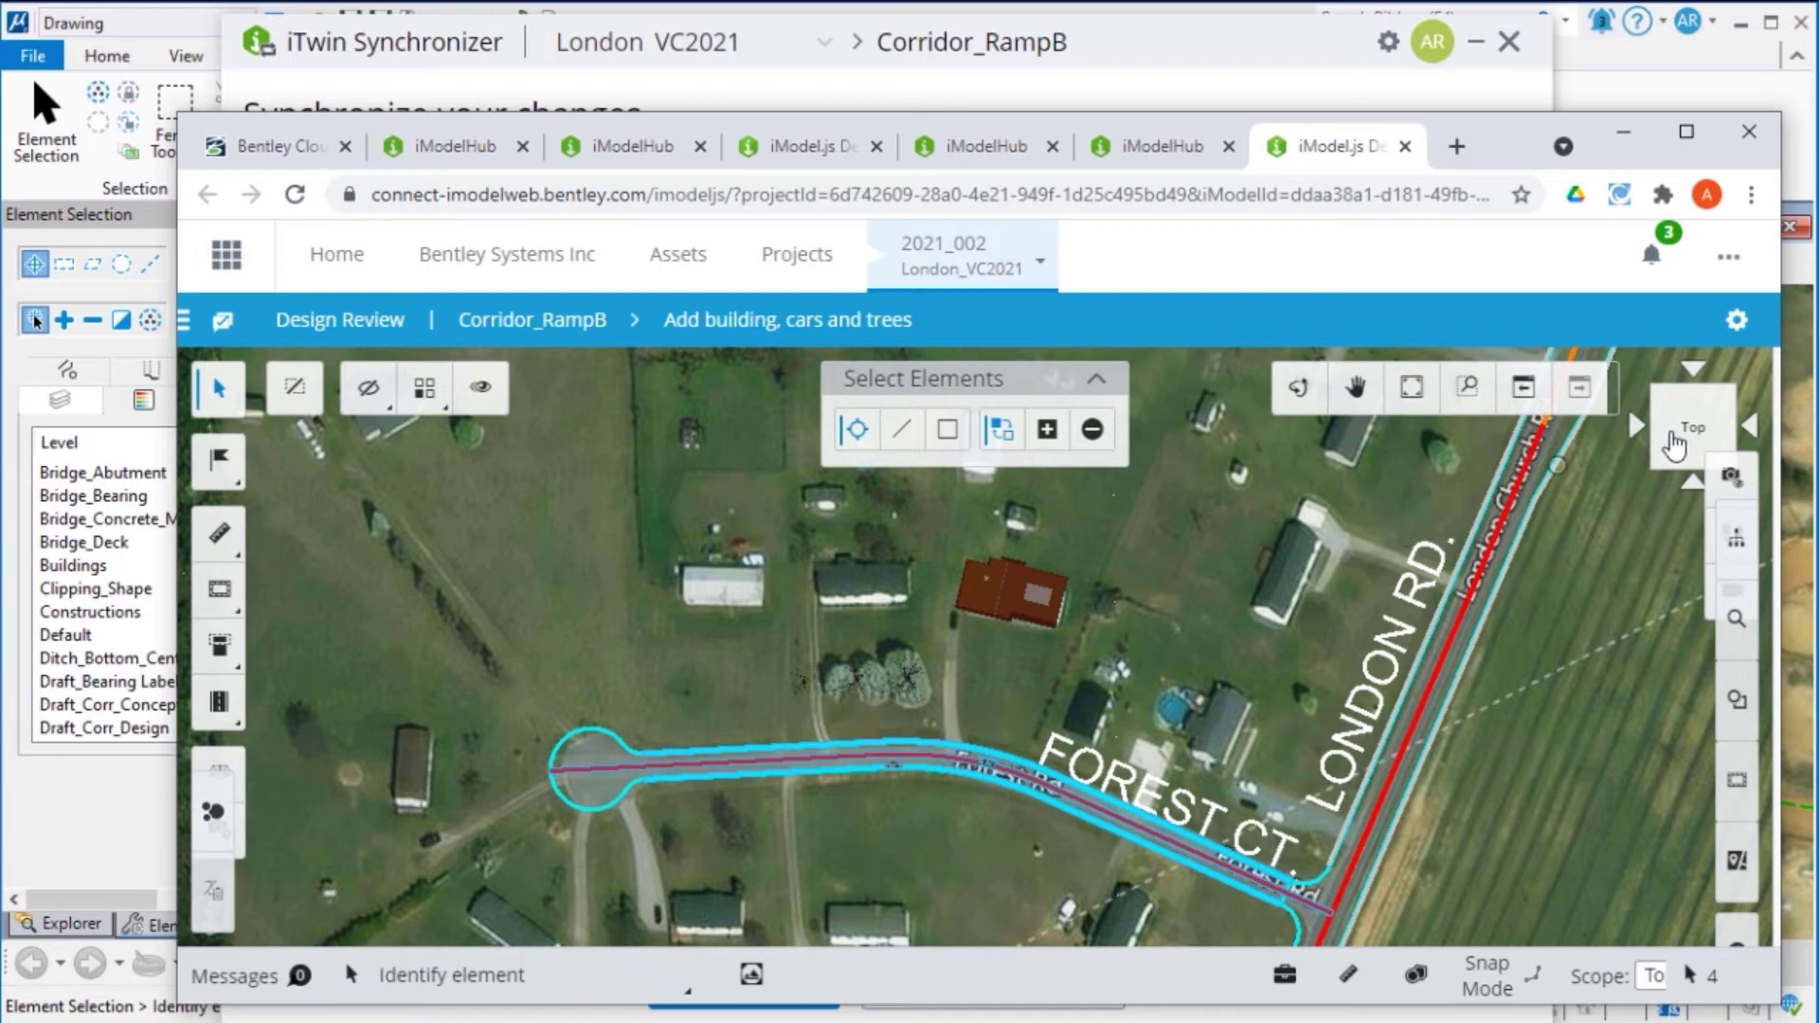
pyautogui.moveTo(1676, 444); pyautogui.dragTo(1696, 429)
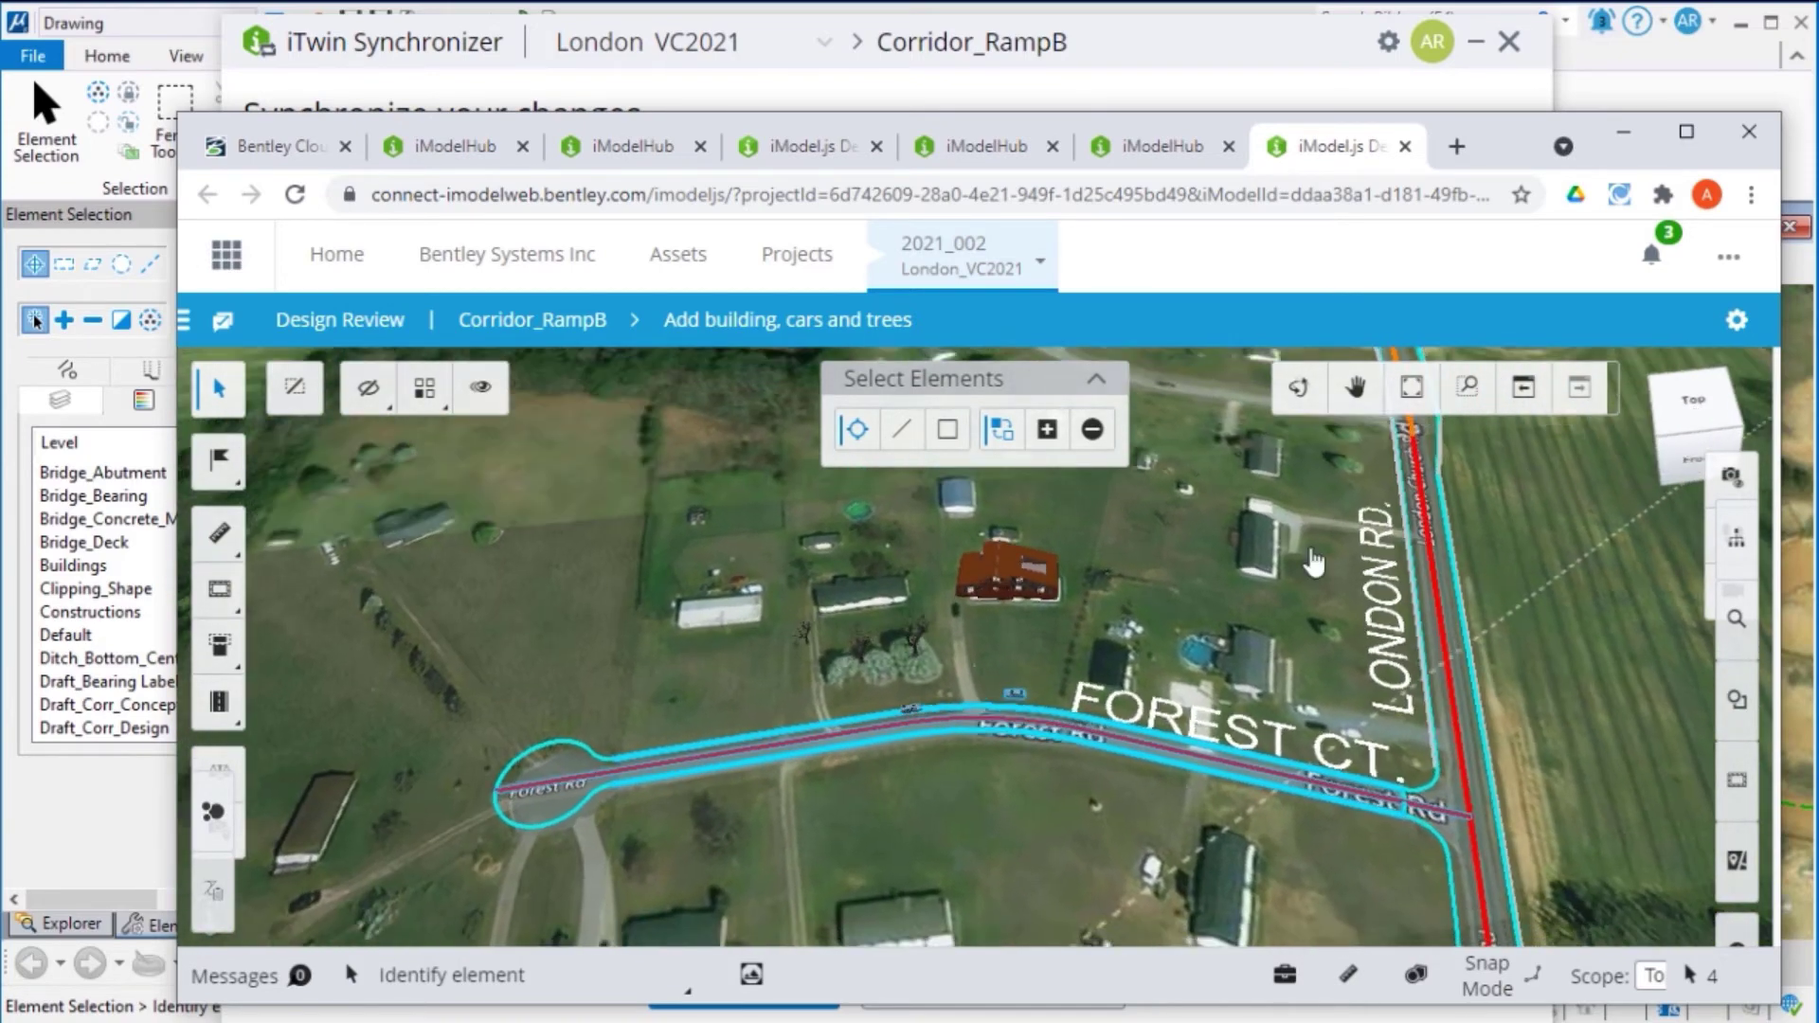
pyautogui.moveTo(1695, 429); pyautogui.dragTo(1157, 575)
pyautogui.scroll(5, 1032, 572)
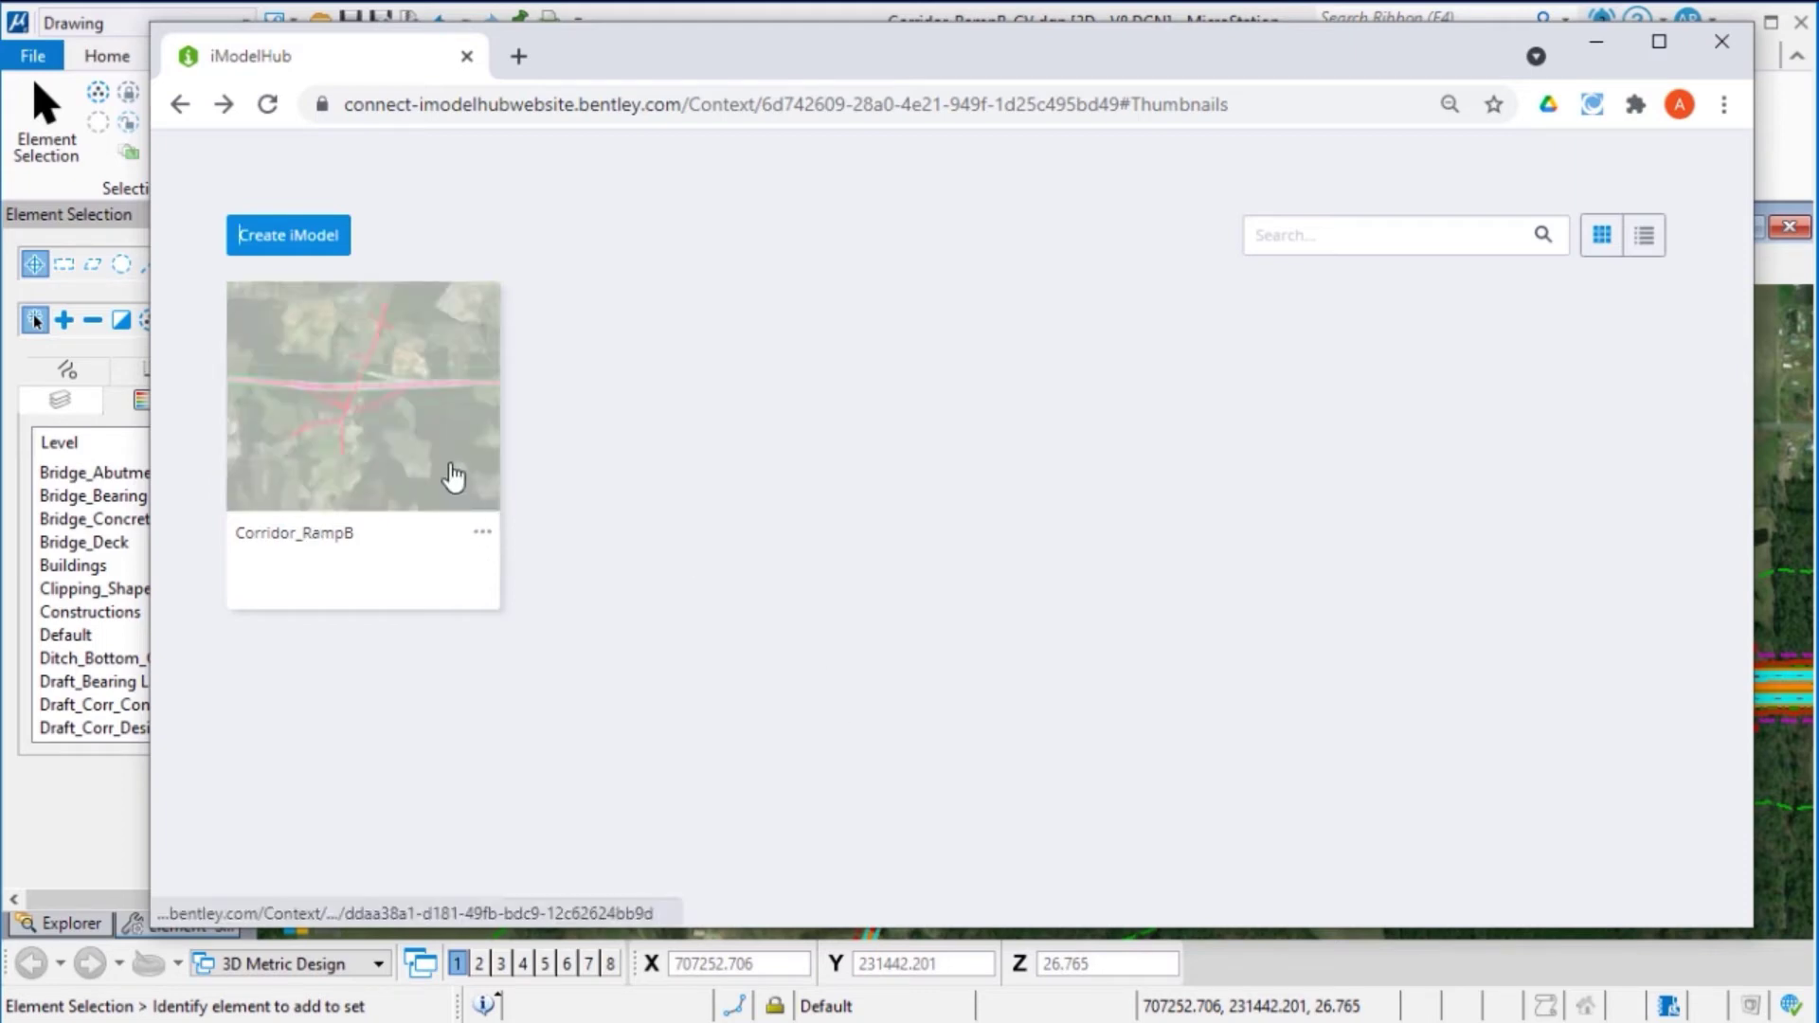
# Show Corridor_RampB's details, its full named-version list, and the newest version's options menu.
pyautogui.click(453, 476)
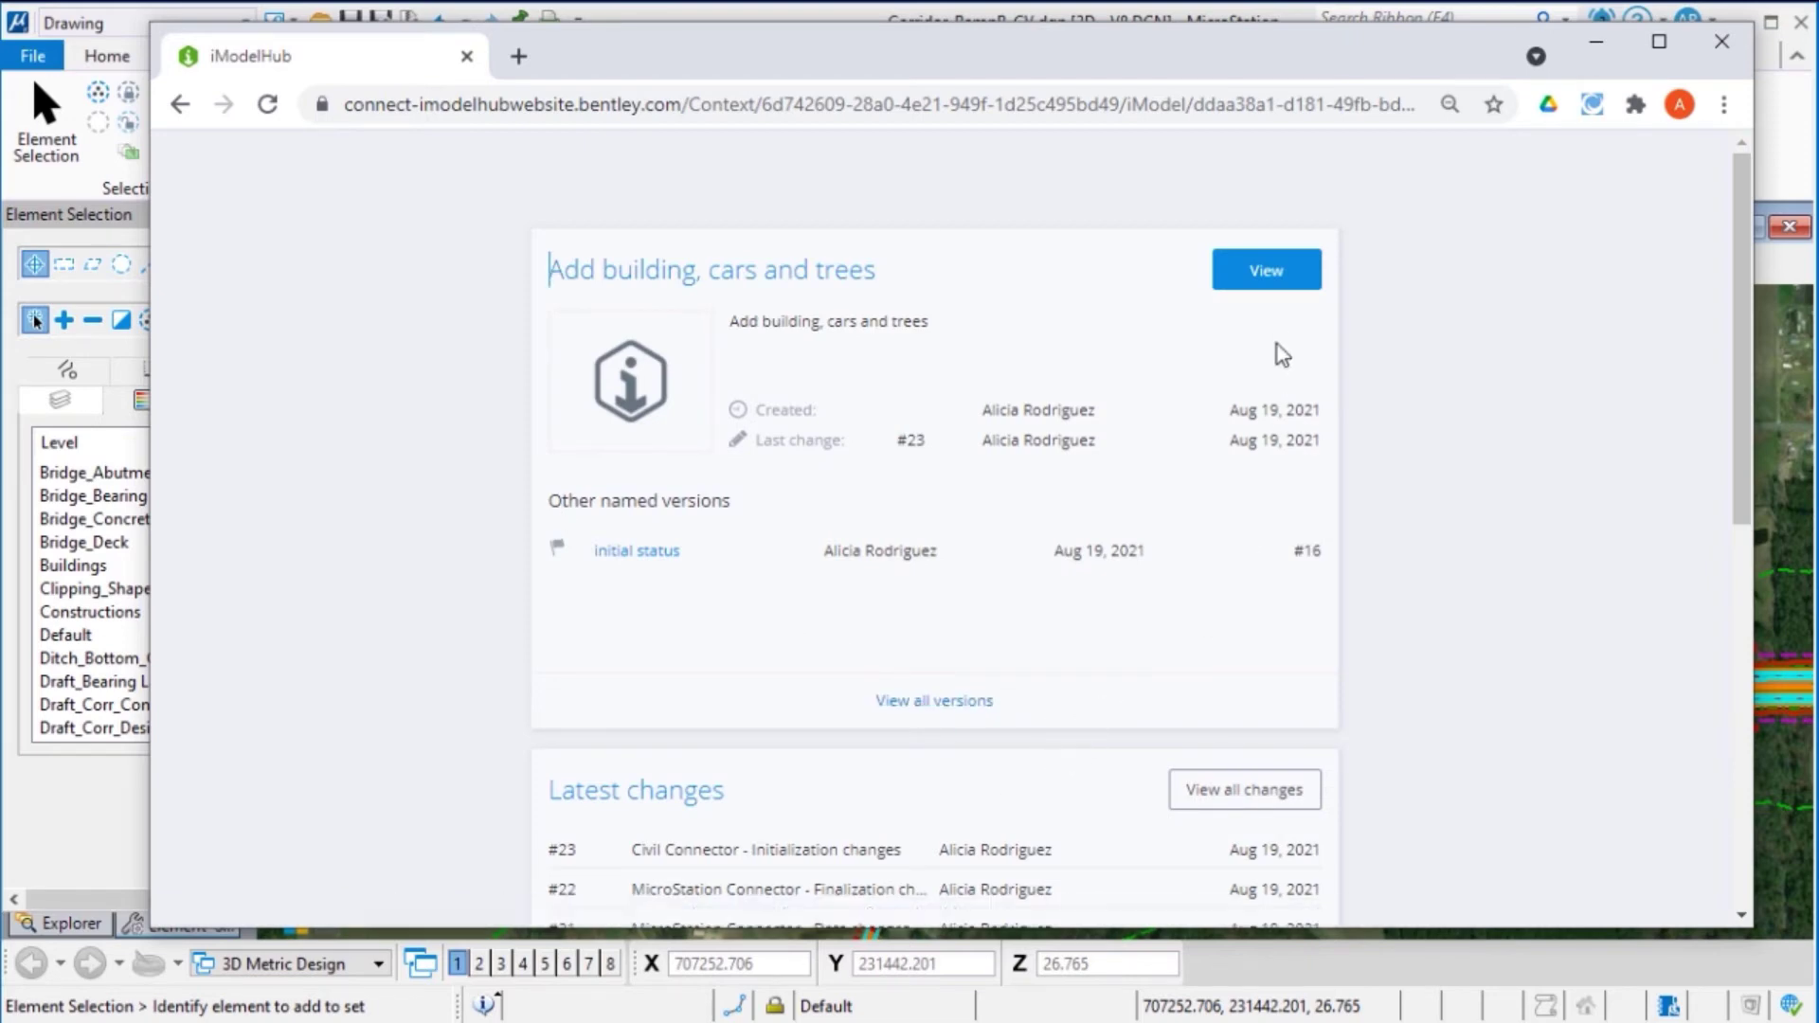
pyautogui.click(963, 701)
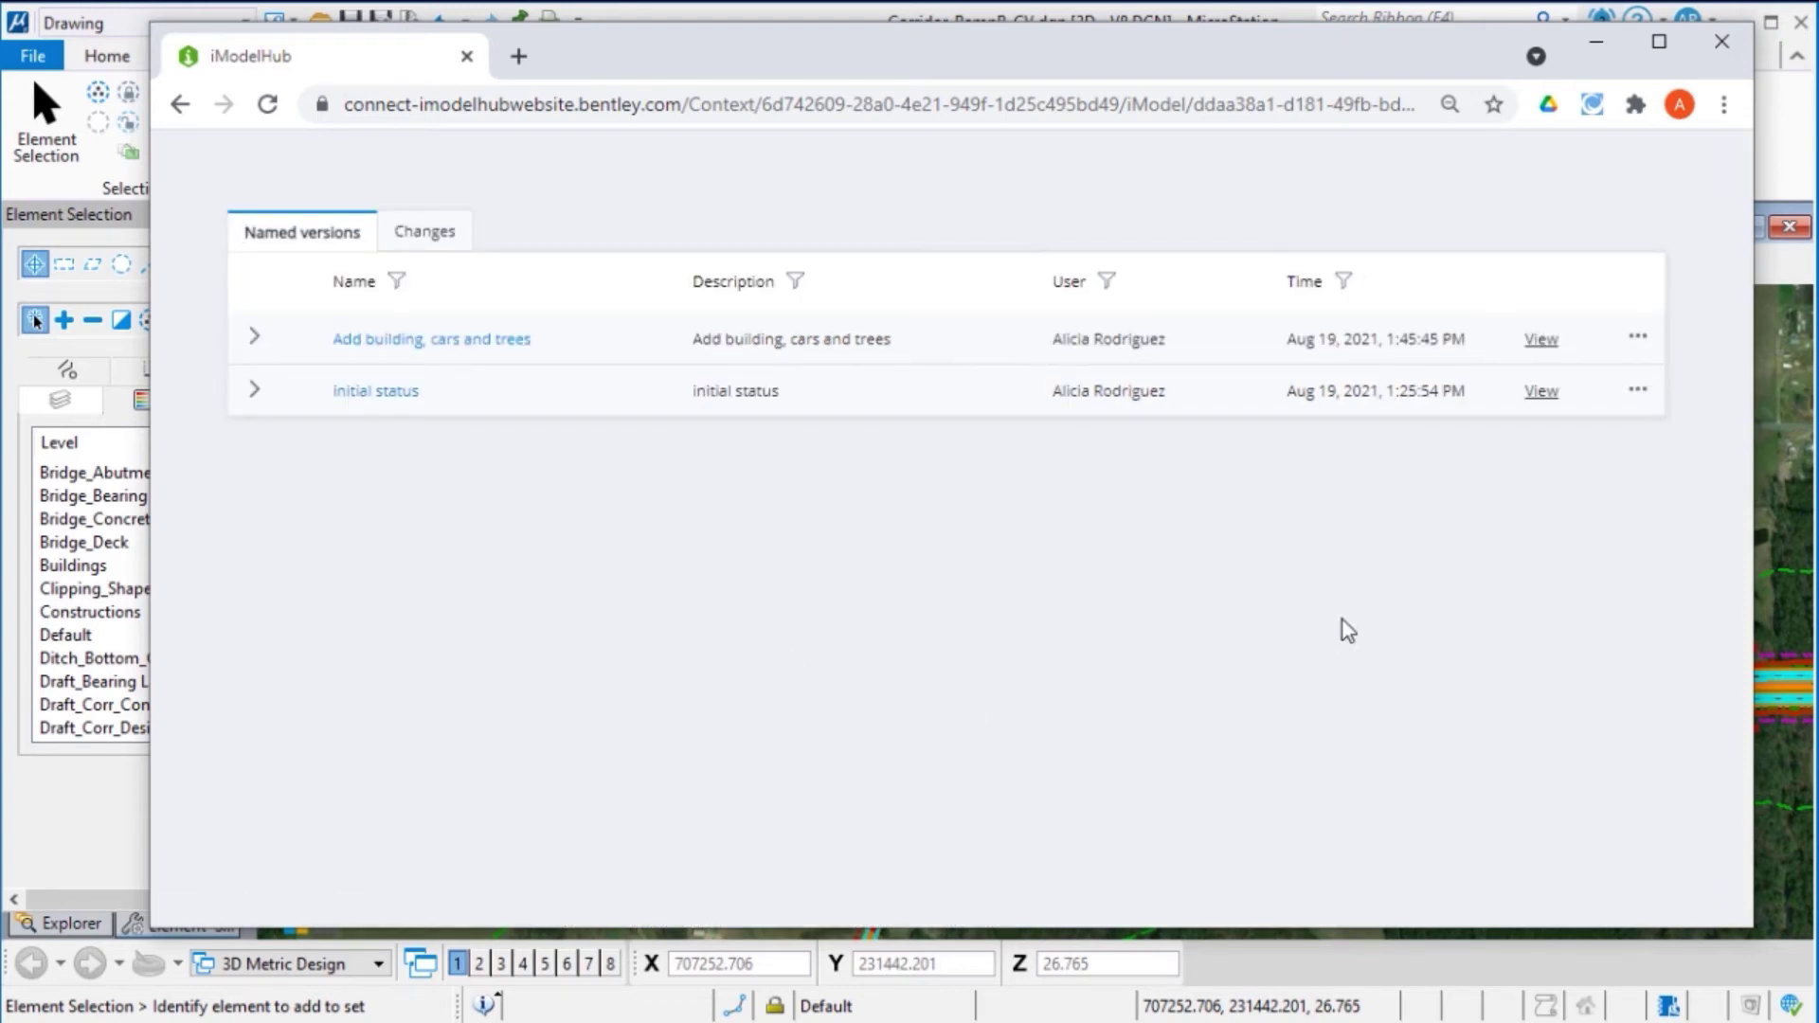
pyautogui.click(1637, 336)
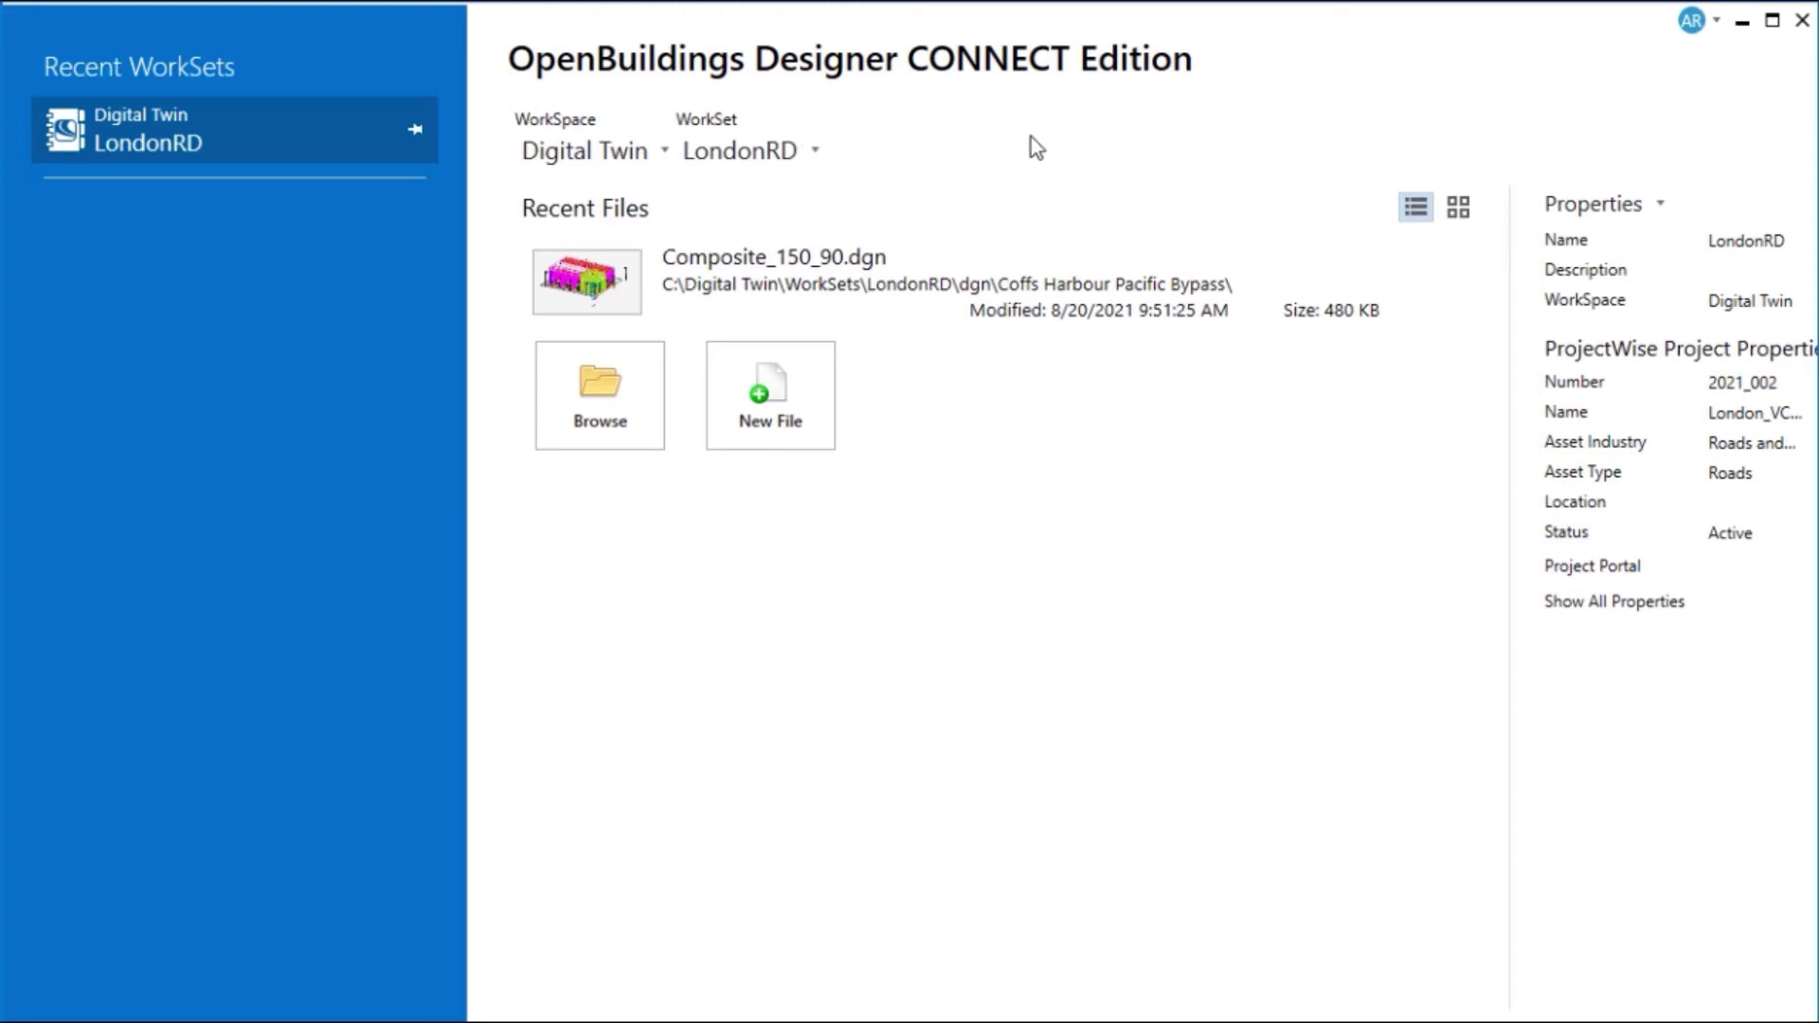
# Open Composite_150_90.dgn from the start page's Recent Files list.
pyautogui.click(692, 292)
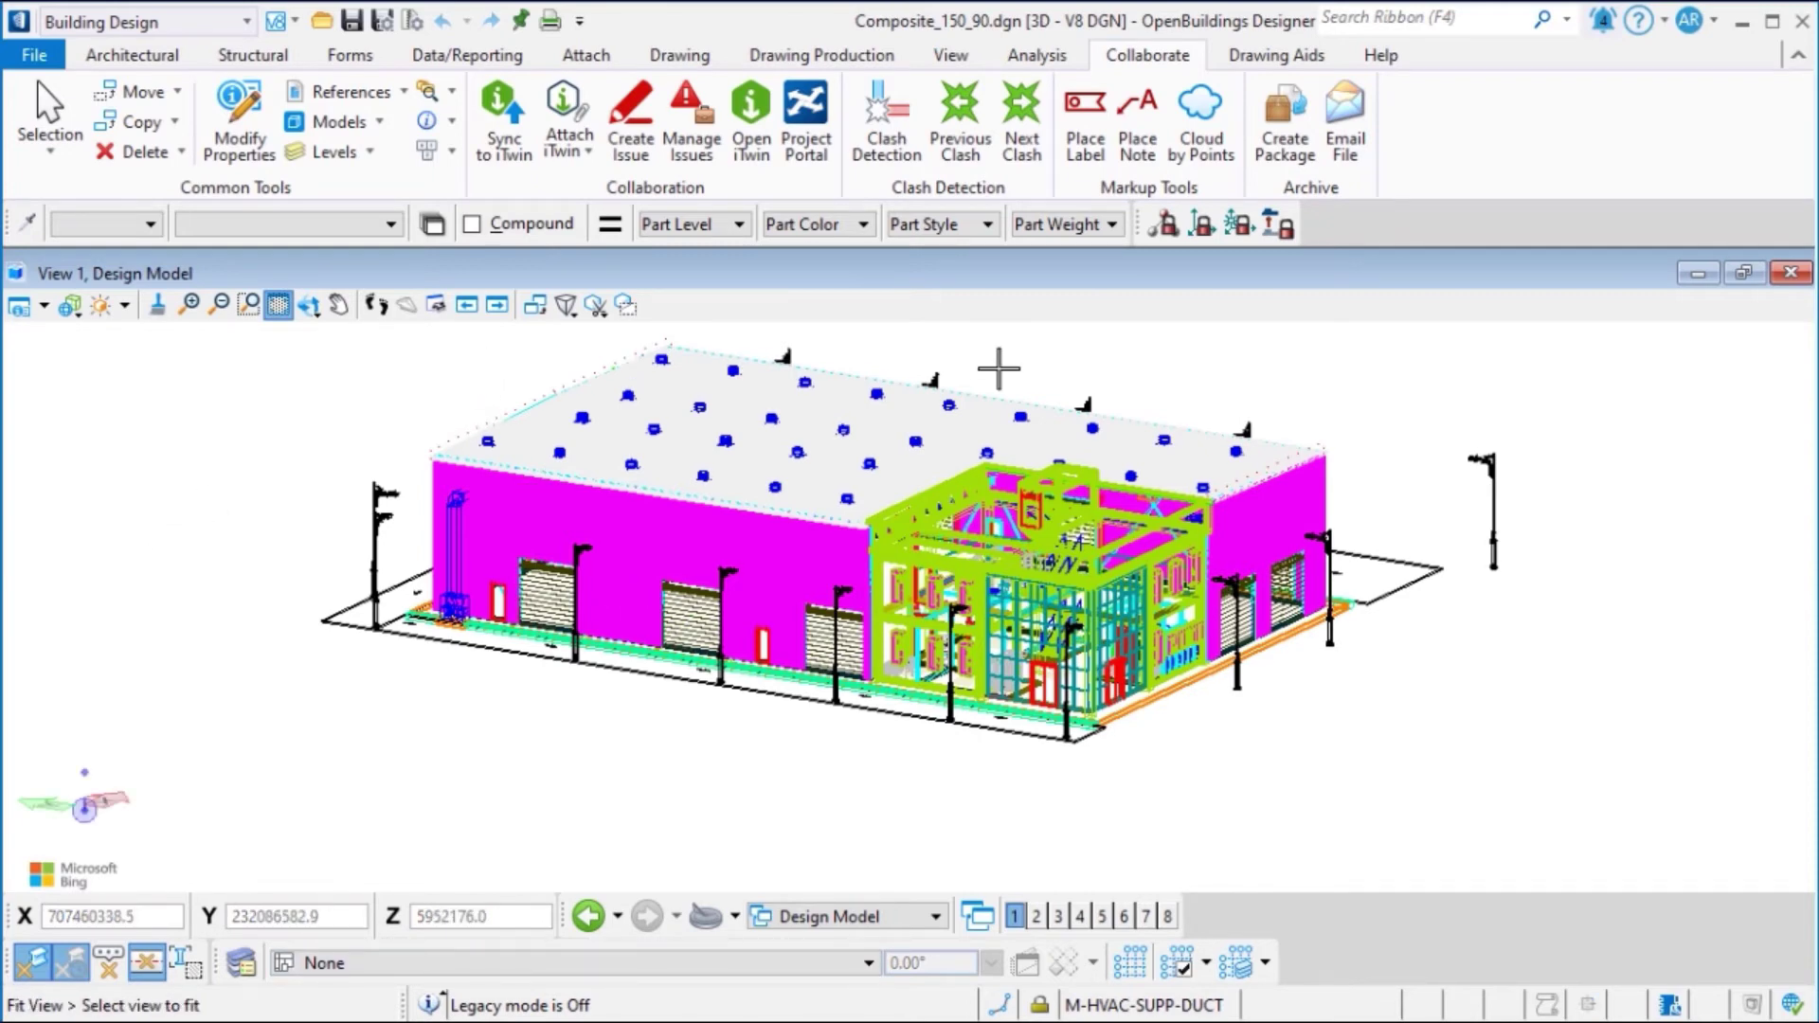
# Start a new iModel in project 2021_002 named Building, with Building as its description.
pyautogui.click(752, 149)
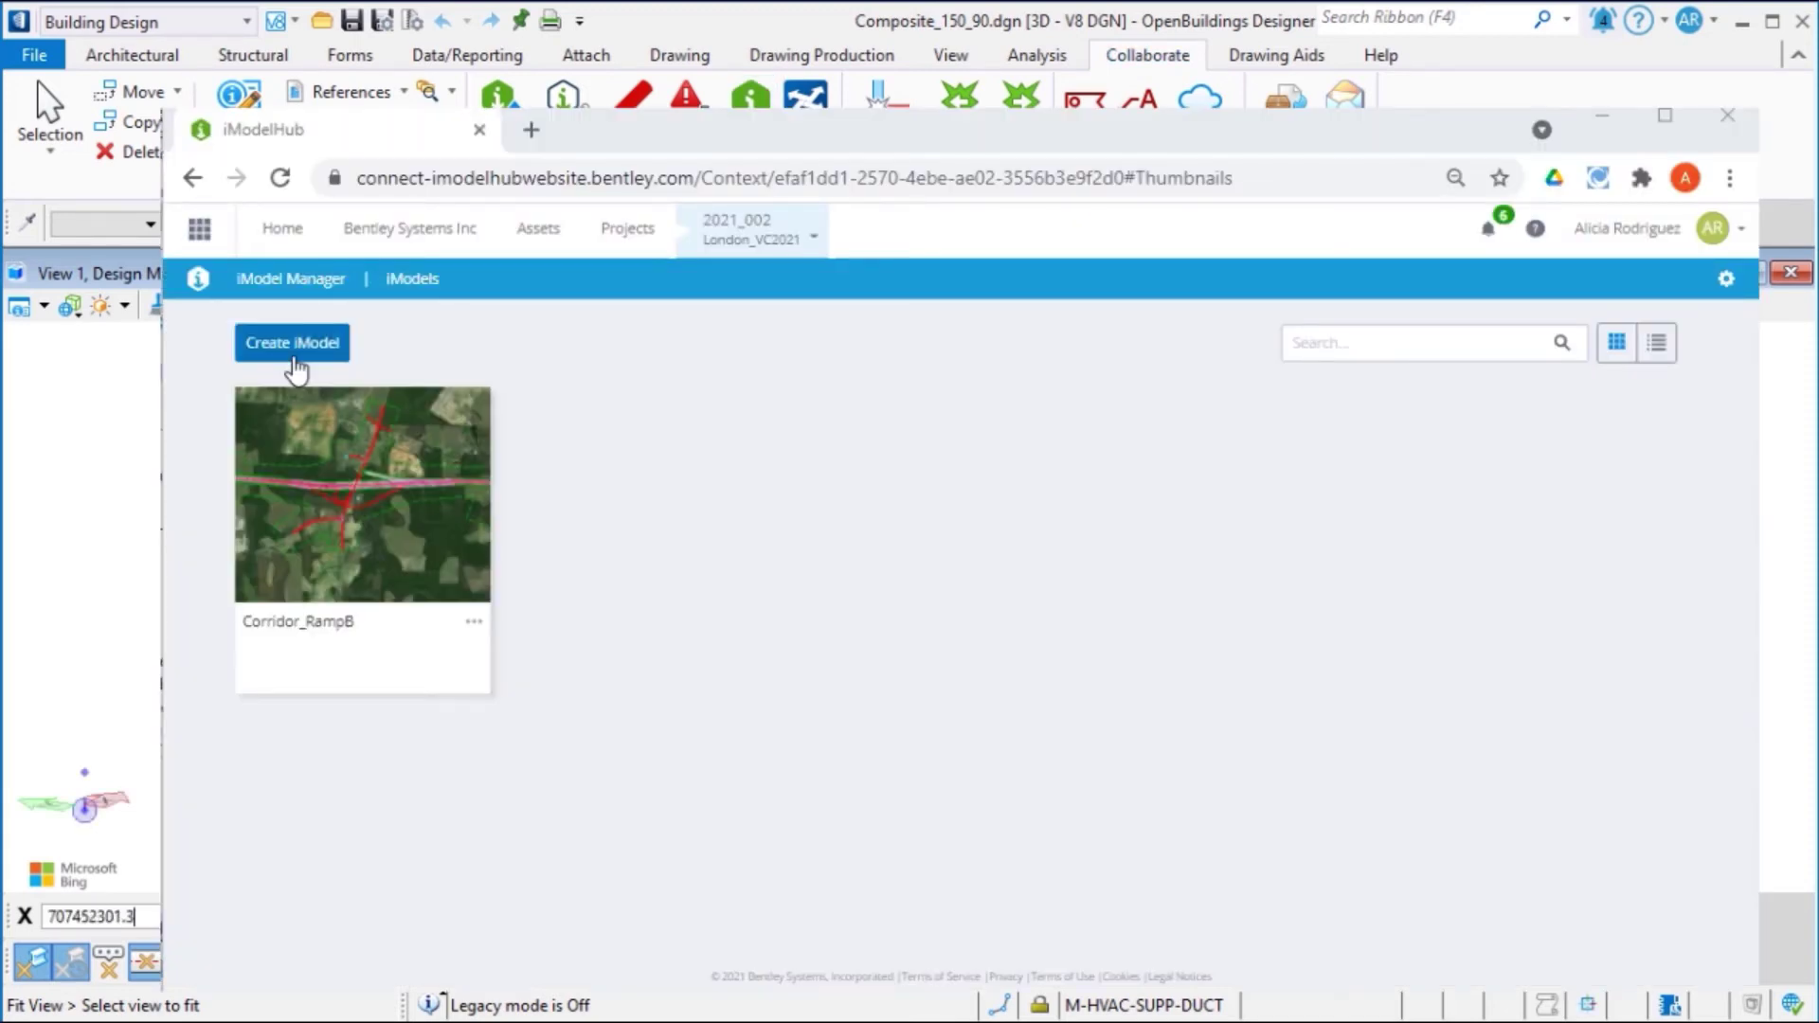
pyautogui.click(295, 349)
pyautogui.write('E')
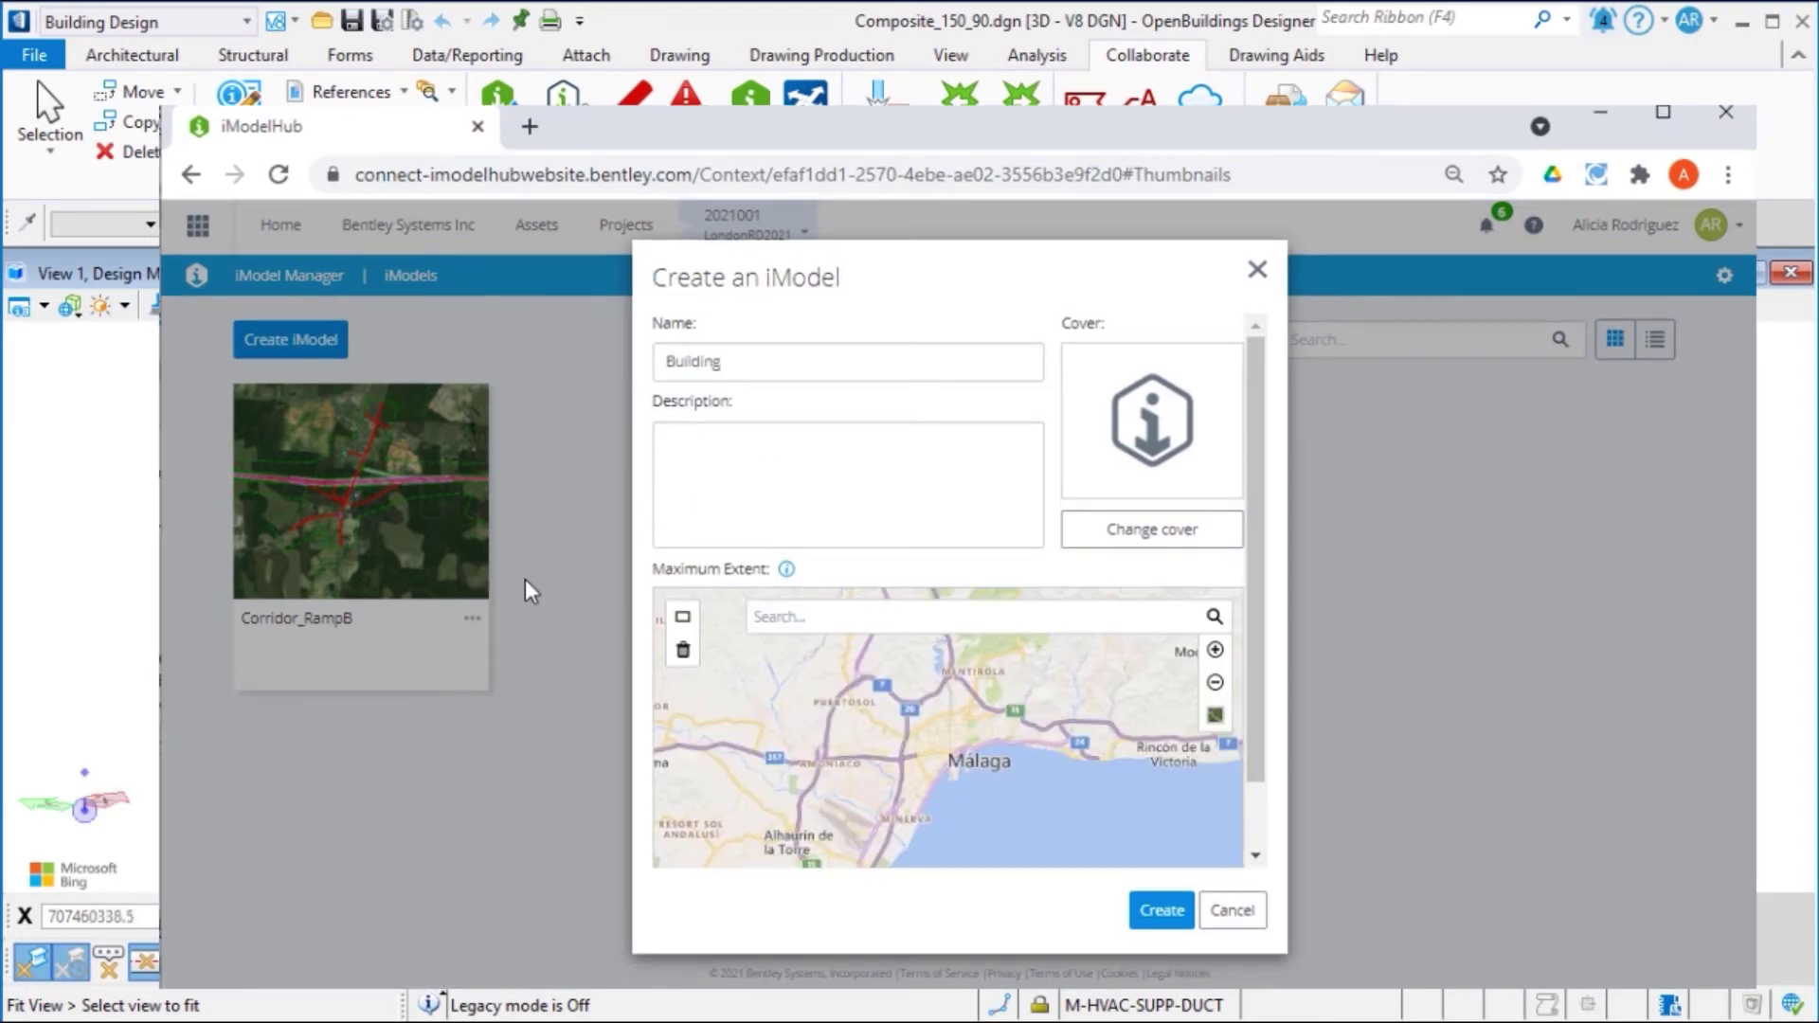
pyautogui.moveTo(753, 355); pyautogui.dragTo(616, 358)
pyautogui.hotkey('ctrl', 'c')
pyautogui.click(678, 467)
pyautogui.hotkey('ctrl', 'v')
# Use building.png as the cover, create the Building iModel, and return to the iModels list.
pyautogui.click(1152, 529)
pyautogui.click(899, 361)
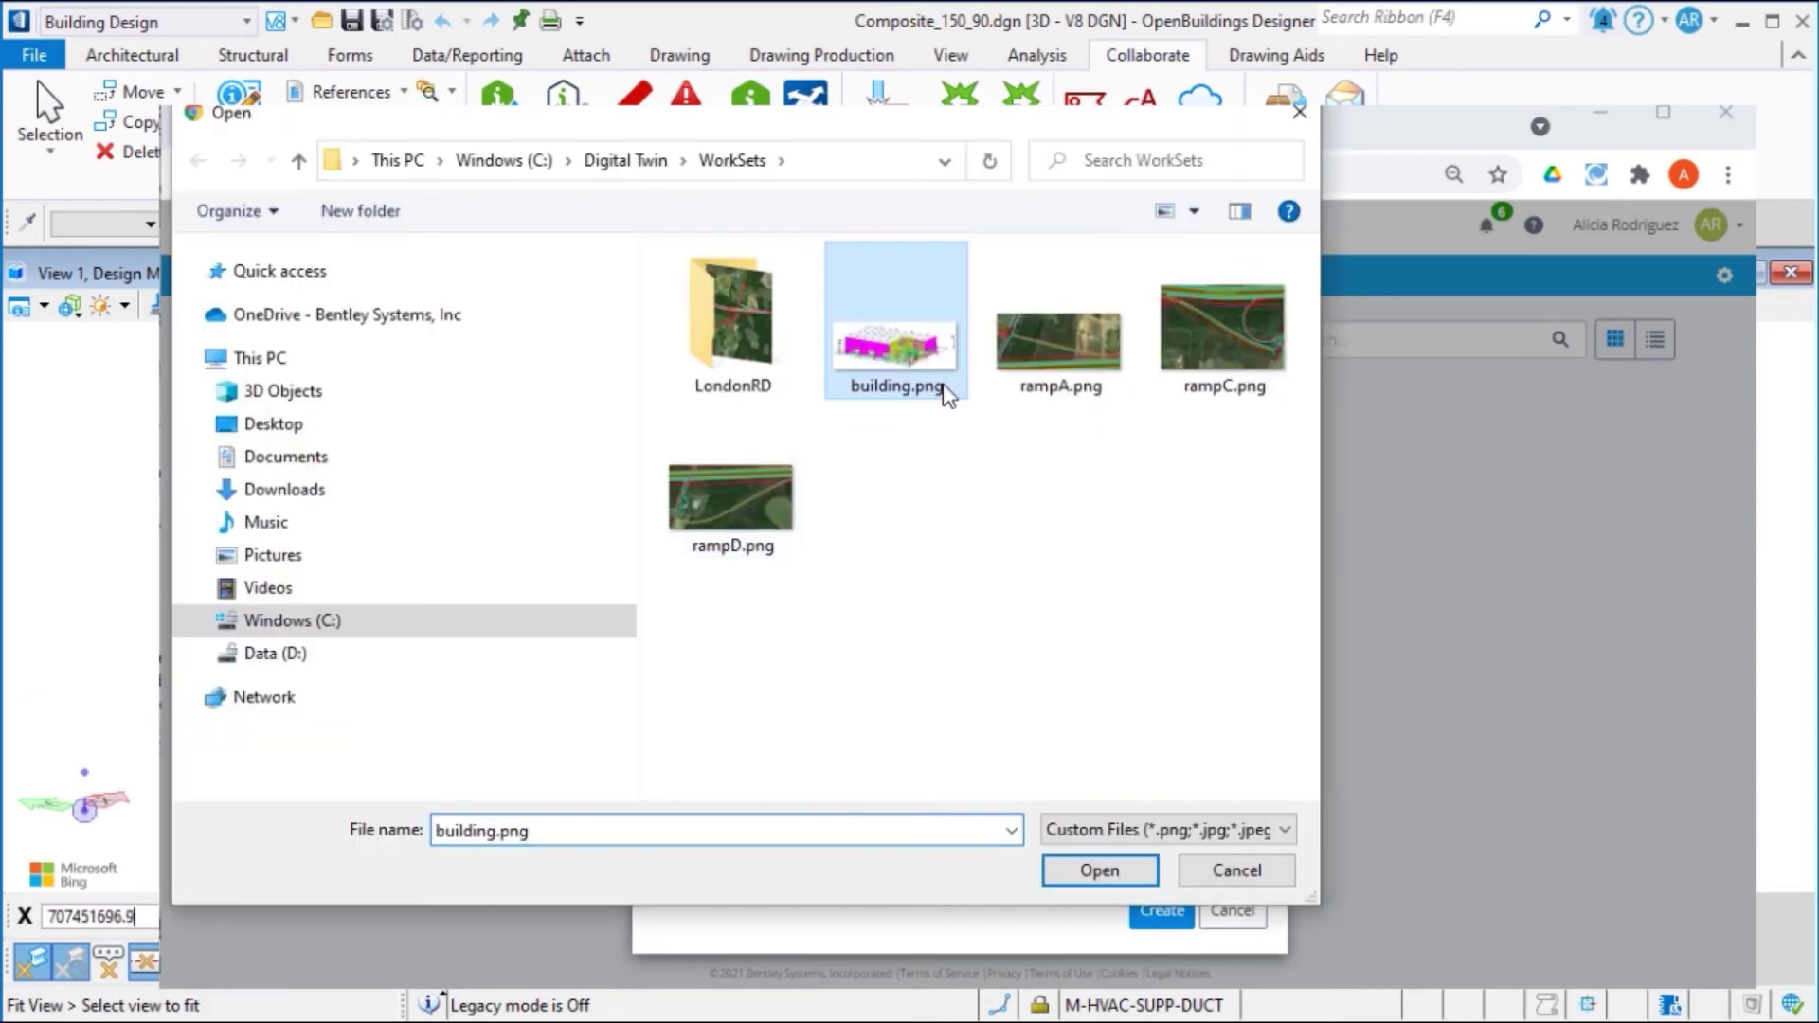
pyautogui.click(1099, 870)
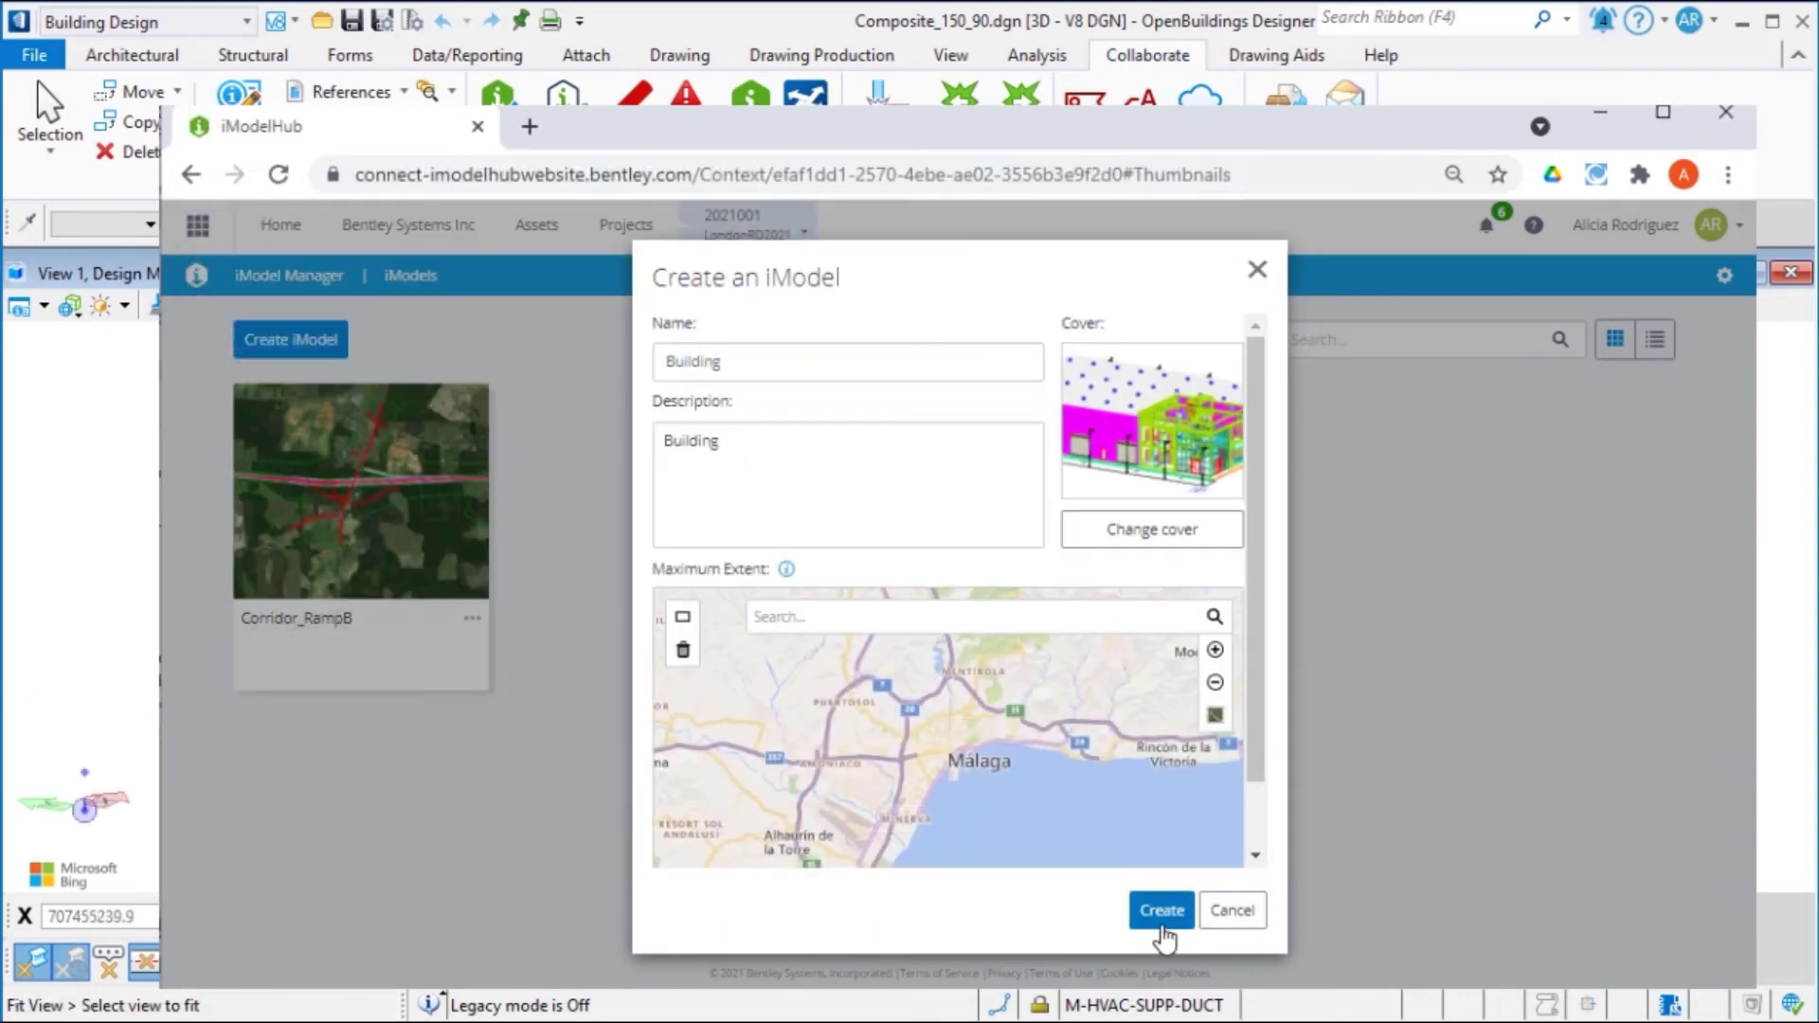
pyautogui.click(1168, 920)
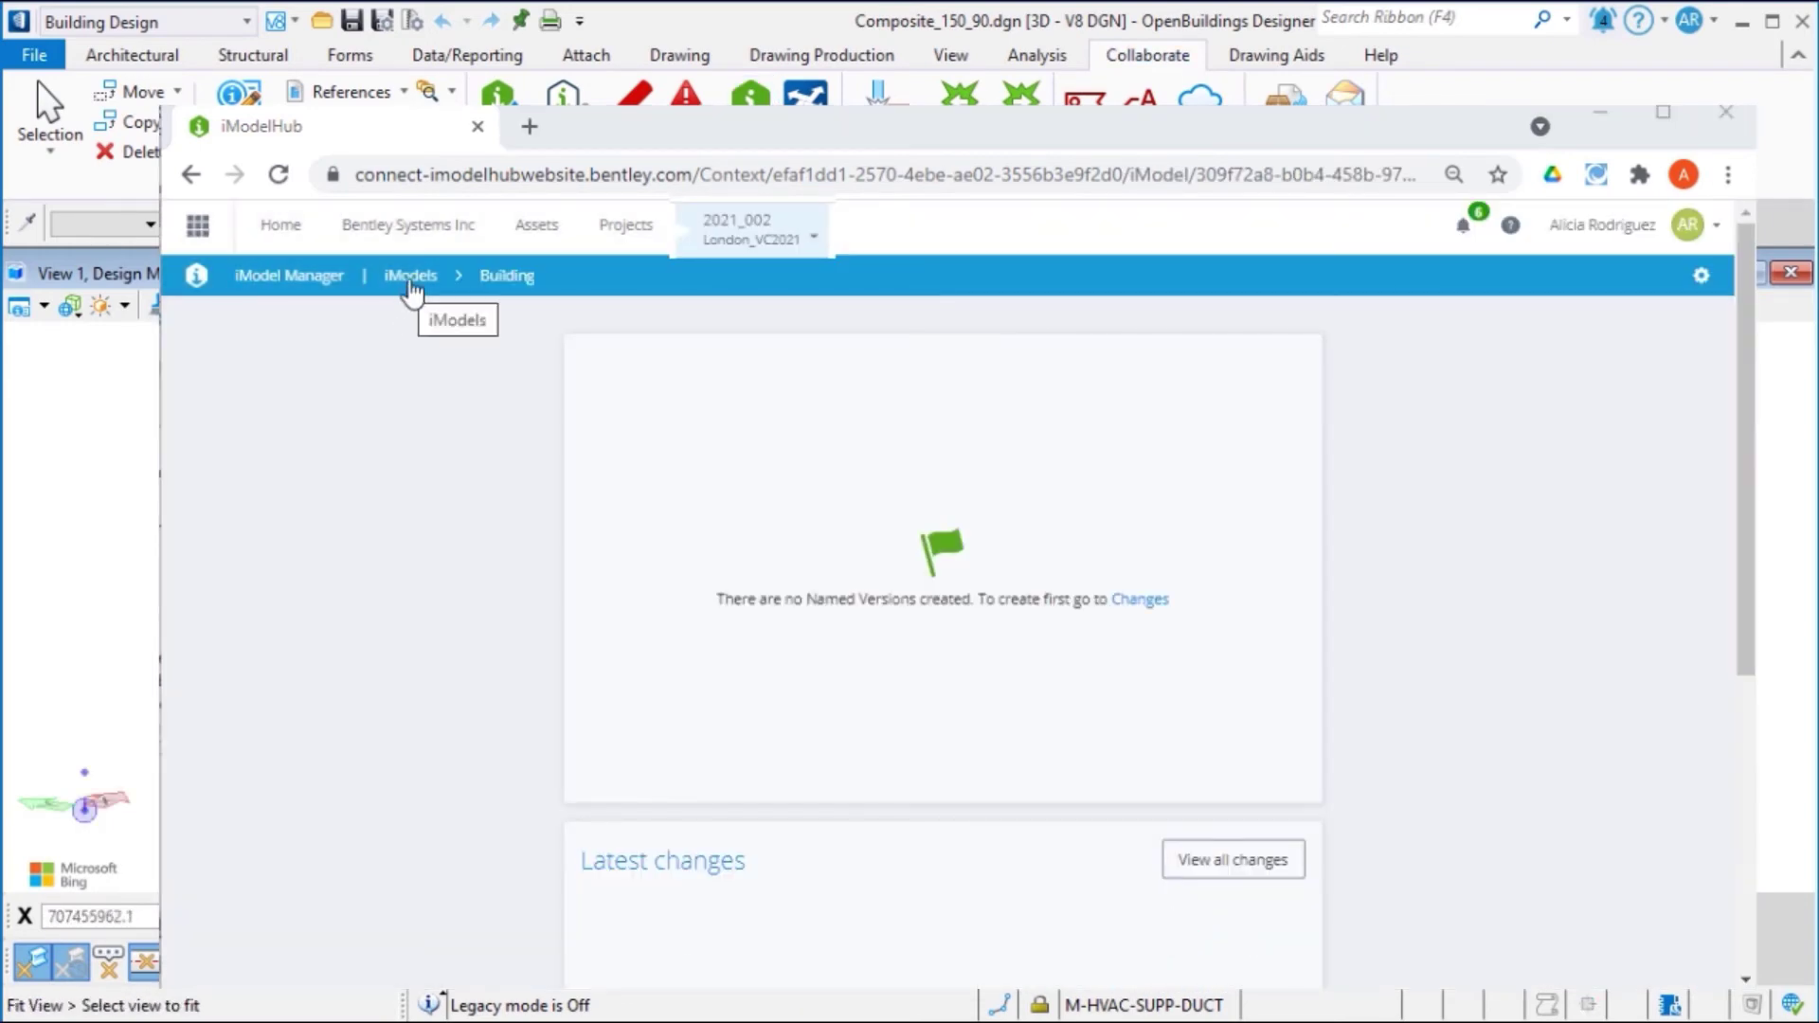
pyautogui.click(411, 279)
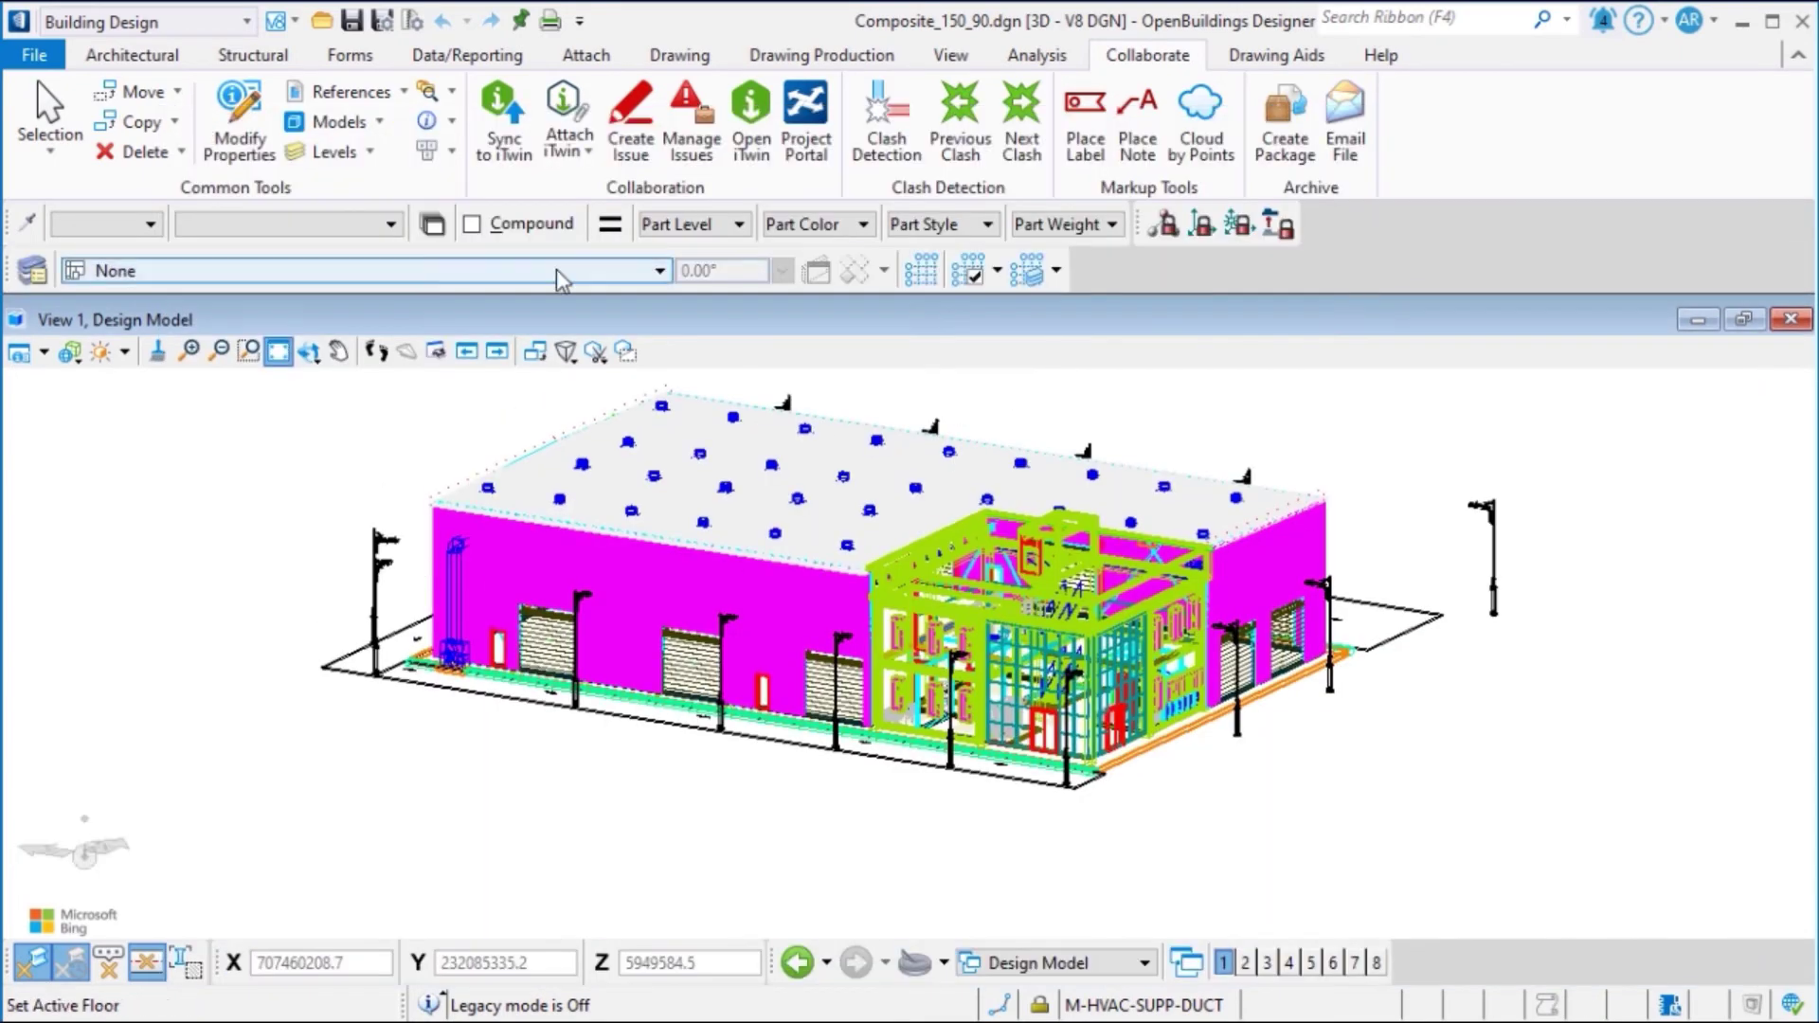
# Add a connection named Building, map it to the Building iModel, and save it.
pyautogui.click(505, 142)
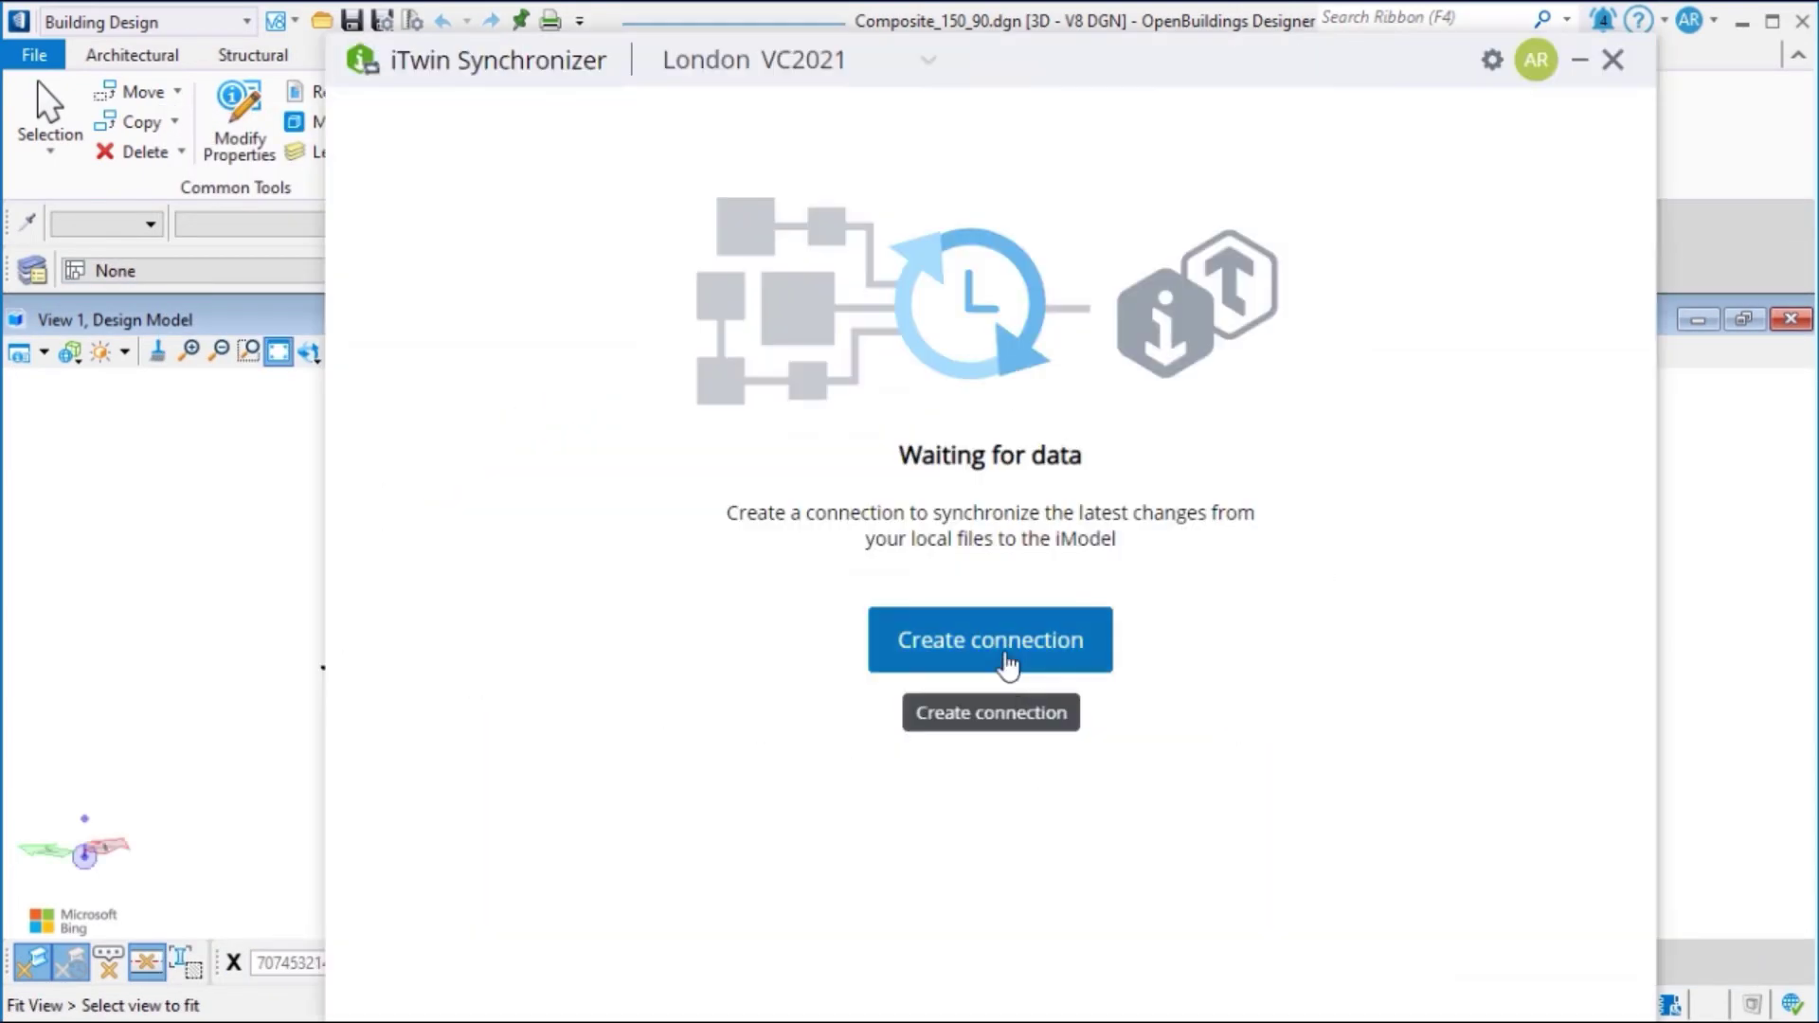
pyautogui.click(1006, 656)
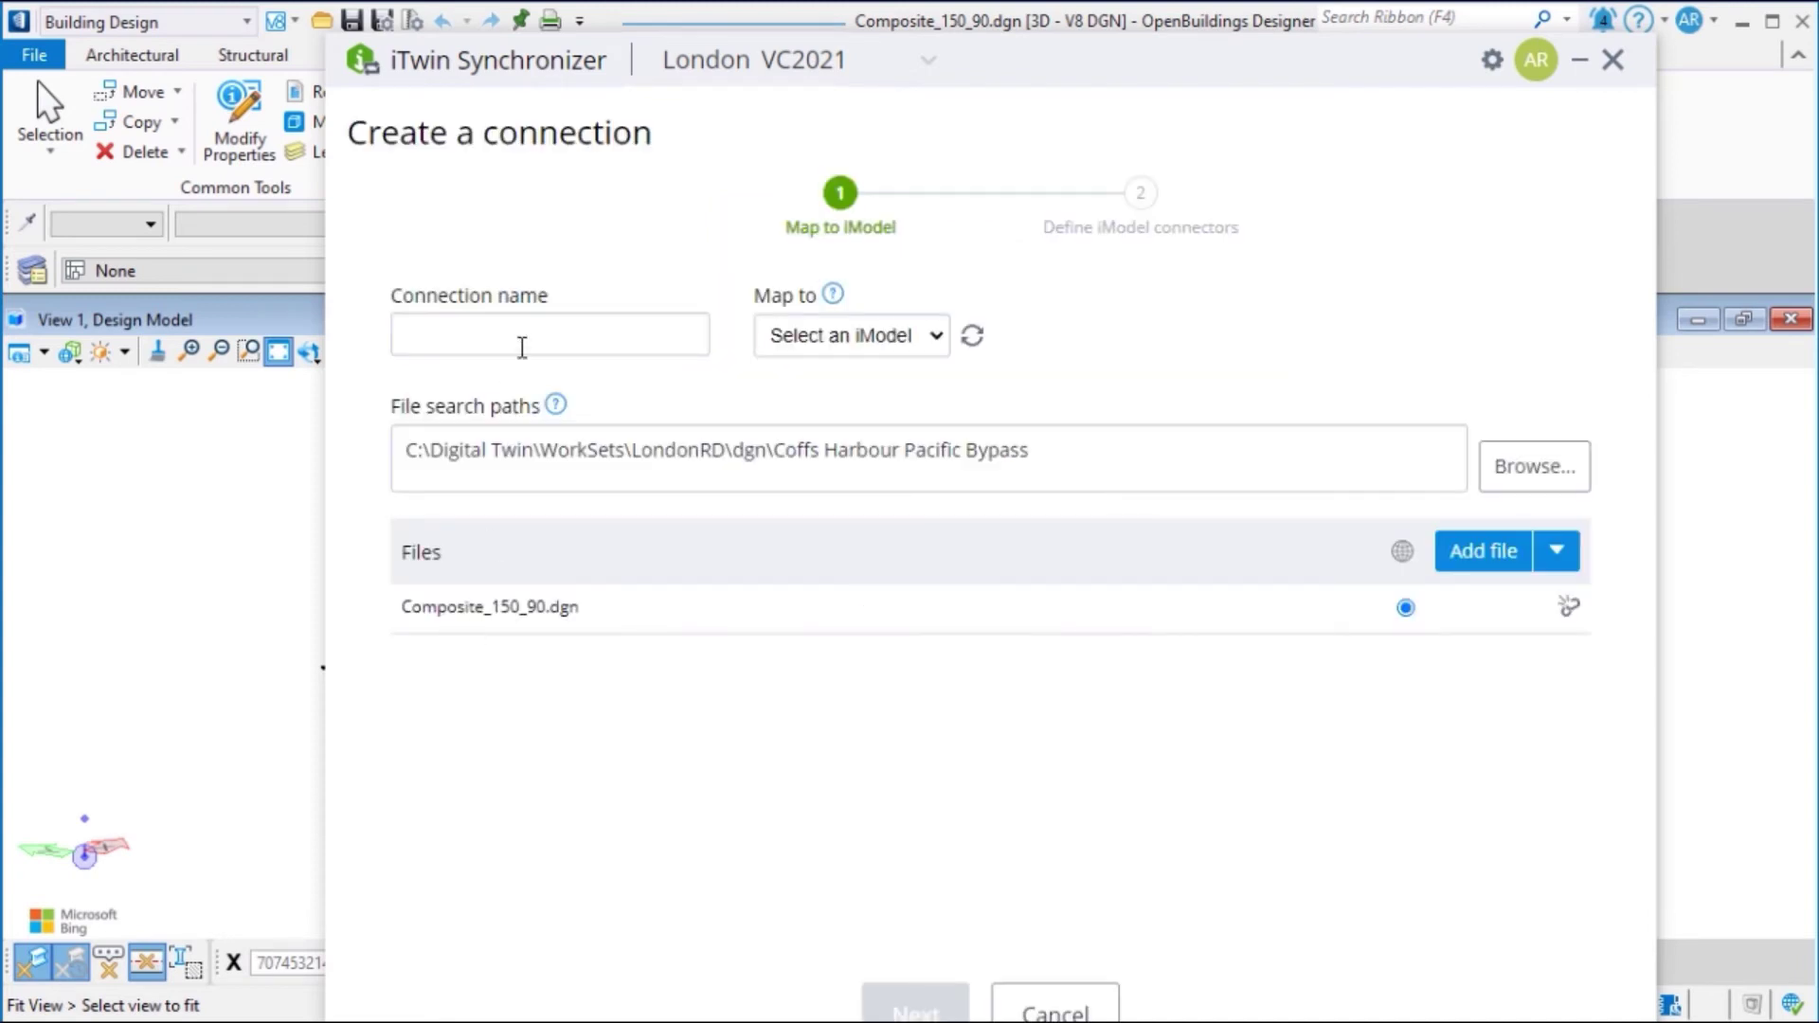
pyautogui.click(540, 335)
pyautogui.write('Building')
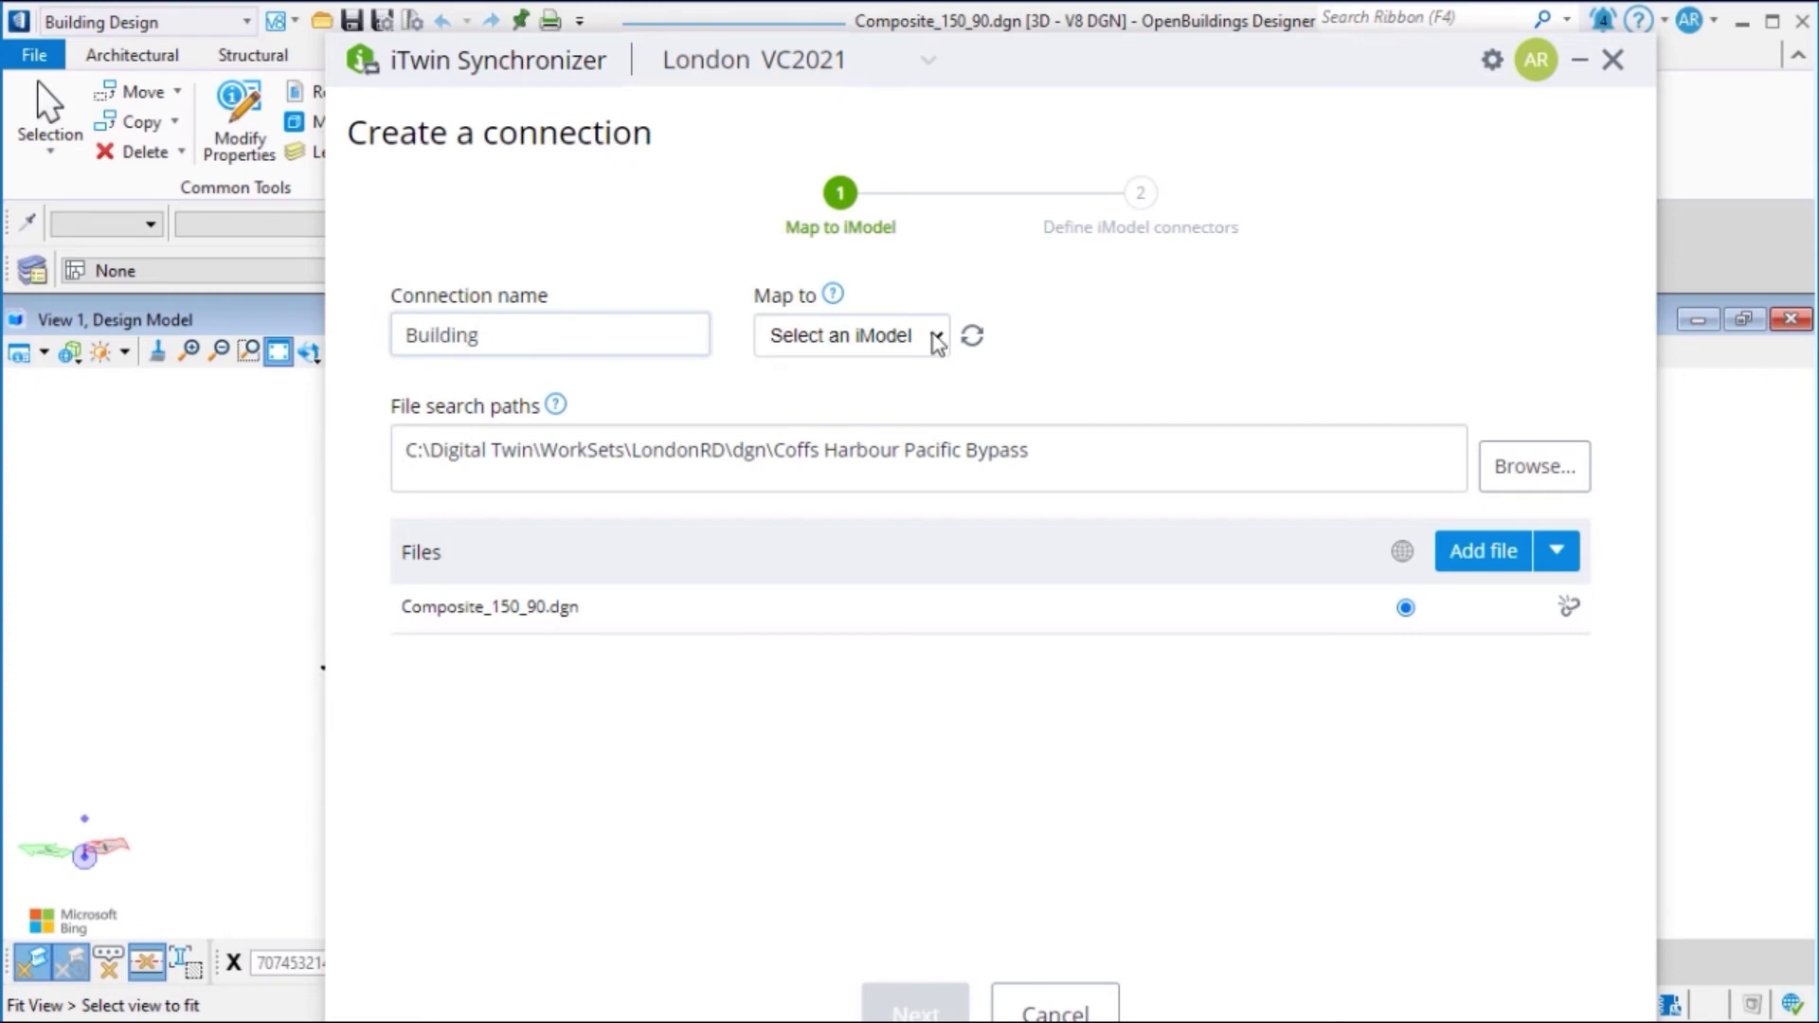
pyautogui.click(933, 337)
pyautogui.click(855, 375)
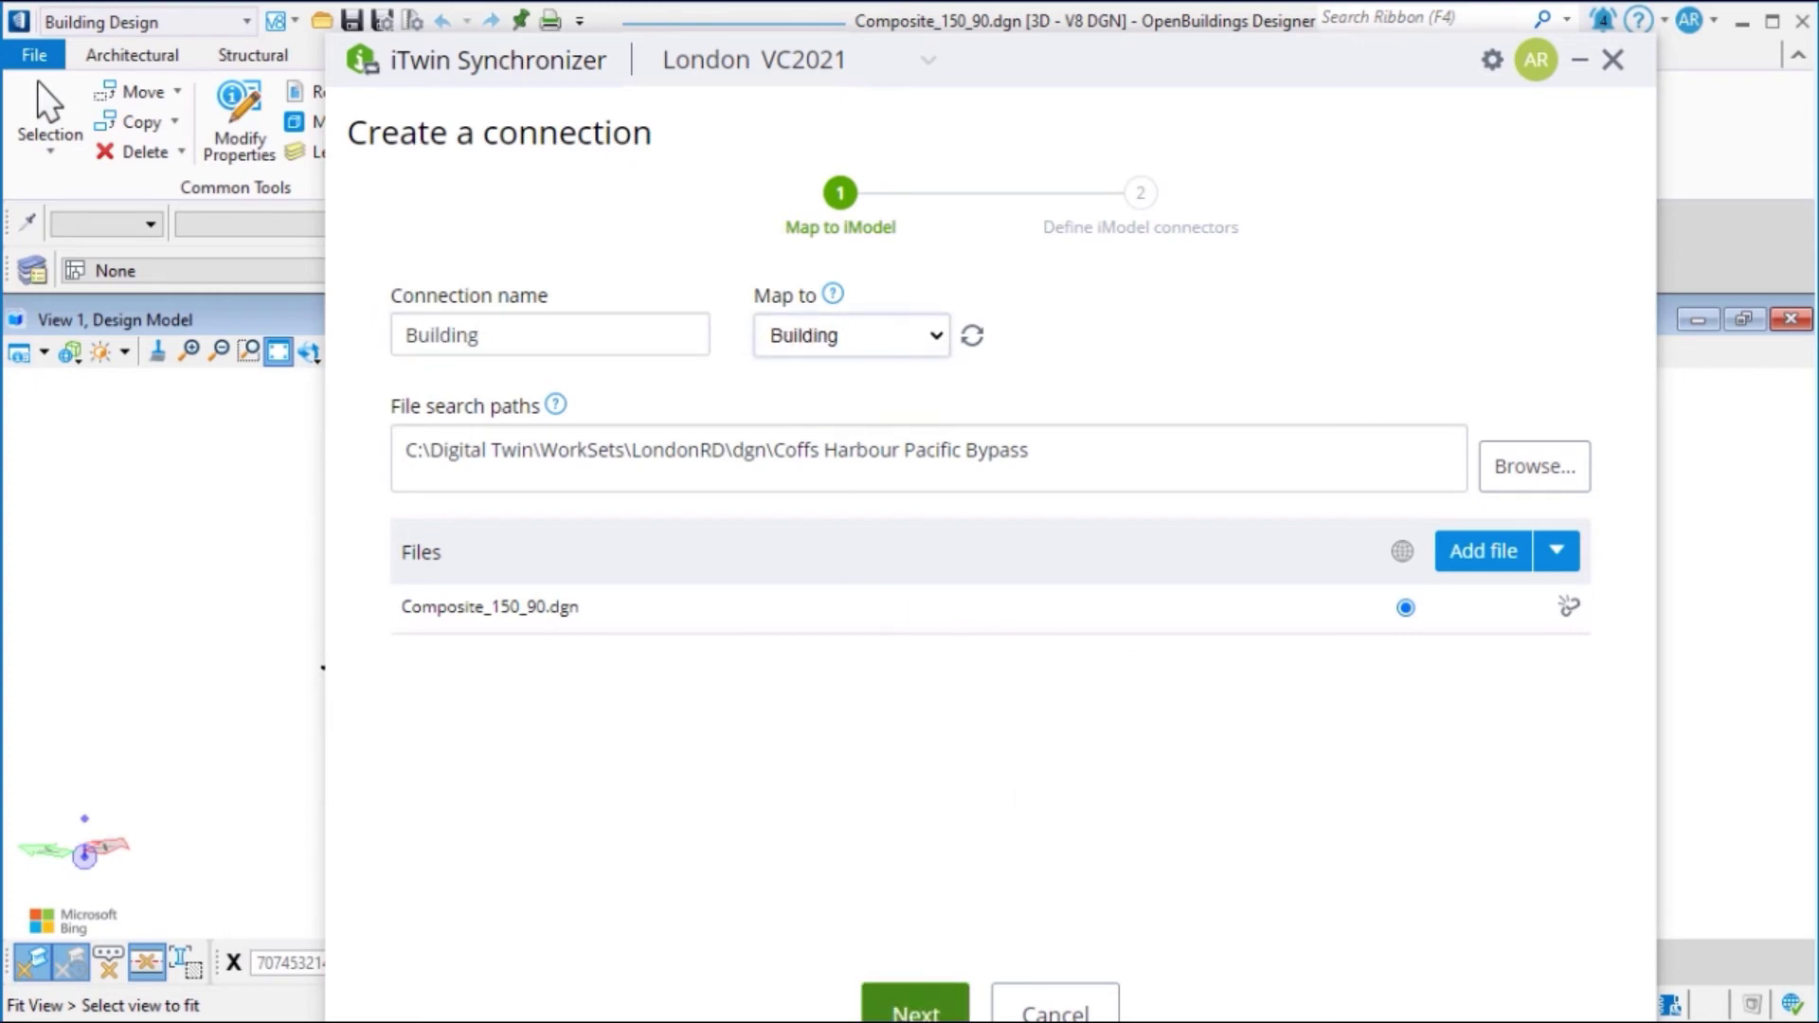
pyautogui.click(915, 1009)
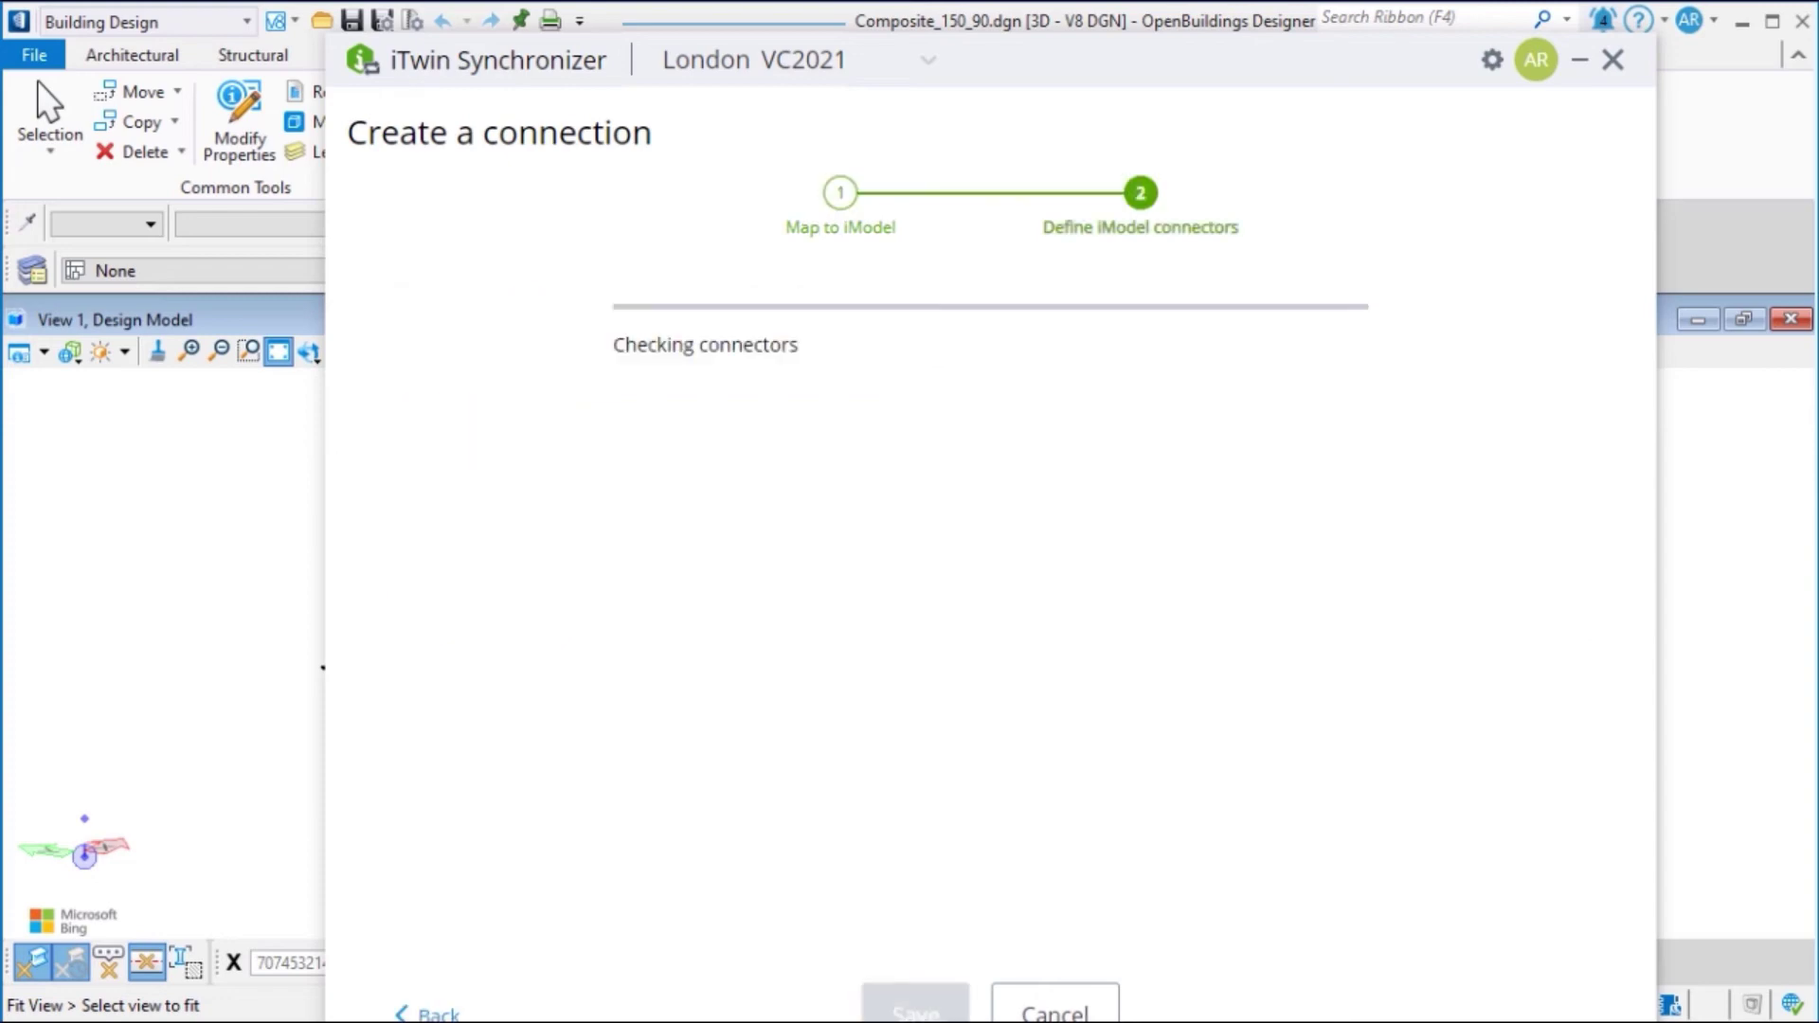
pyautogui.click(909, 1009)
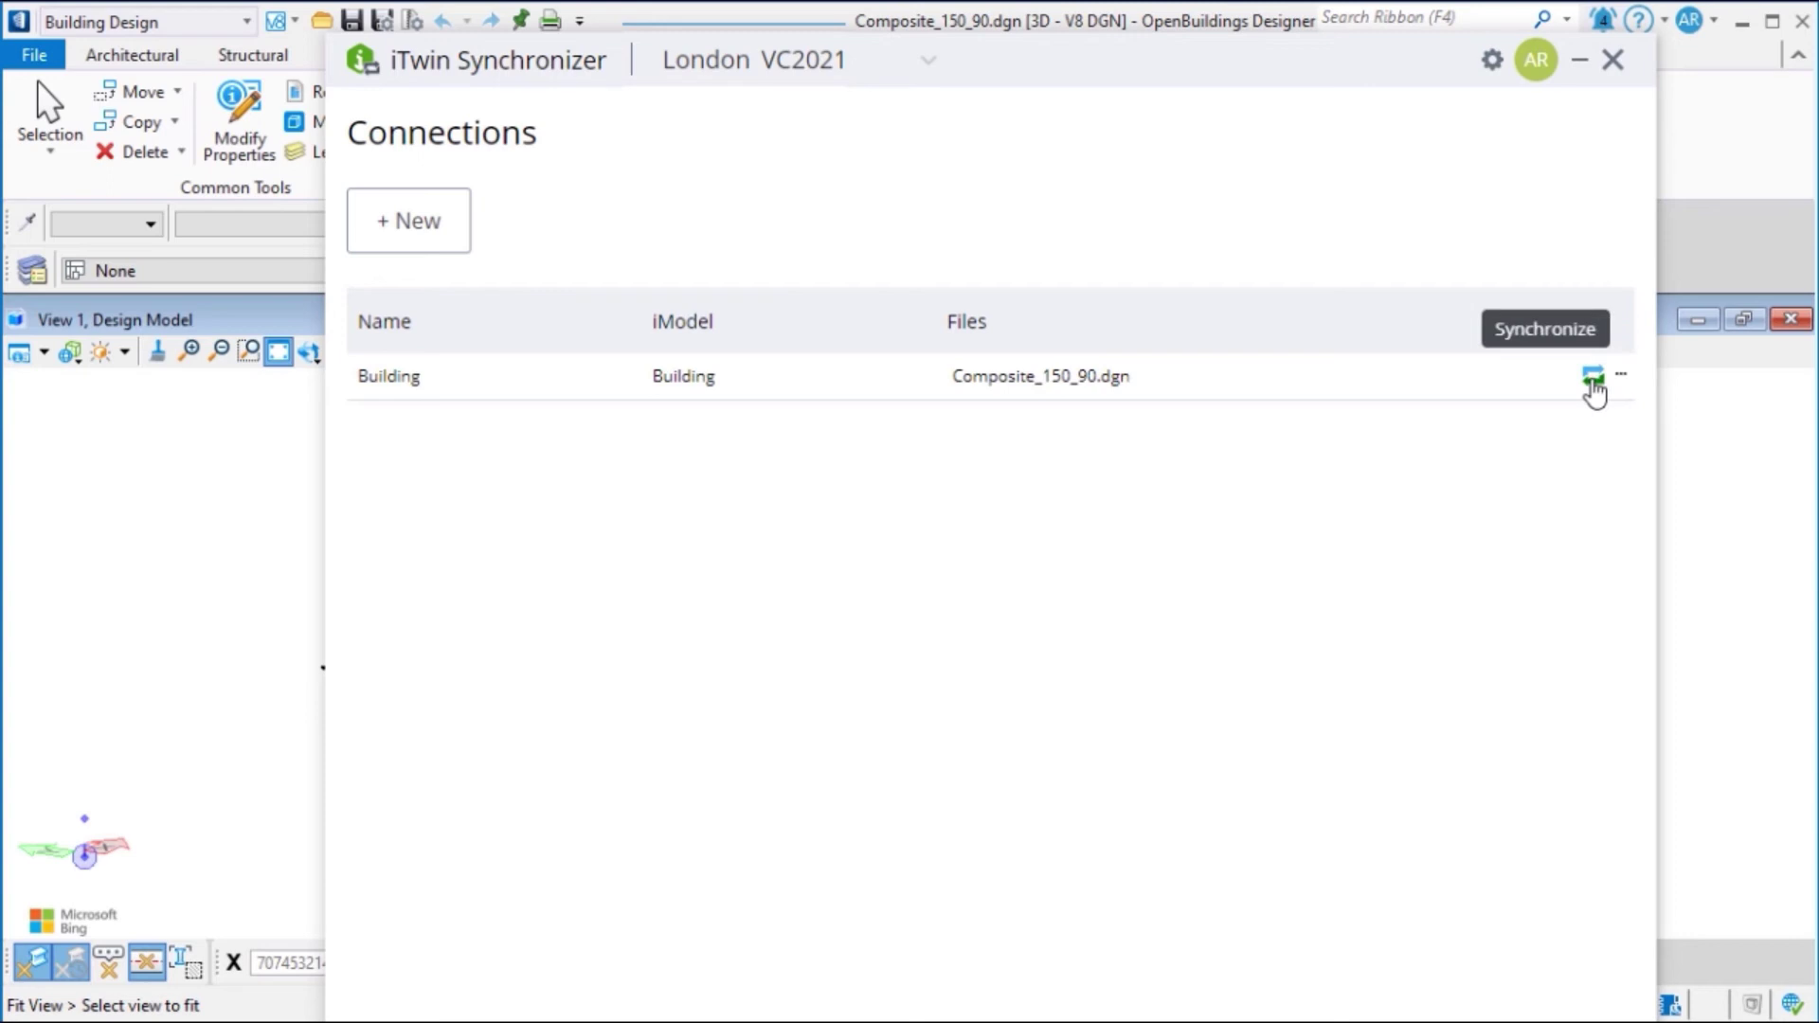
# Sync the Building connection, creating a named version called 'Initial Building'.
pyautogui.click(1593, 381)
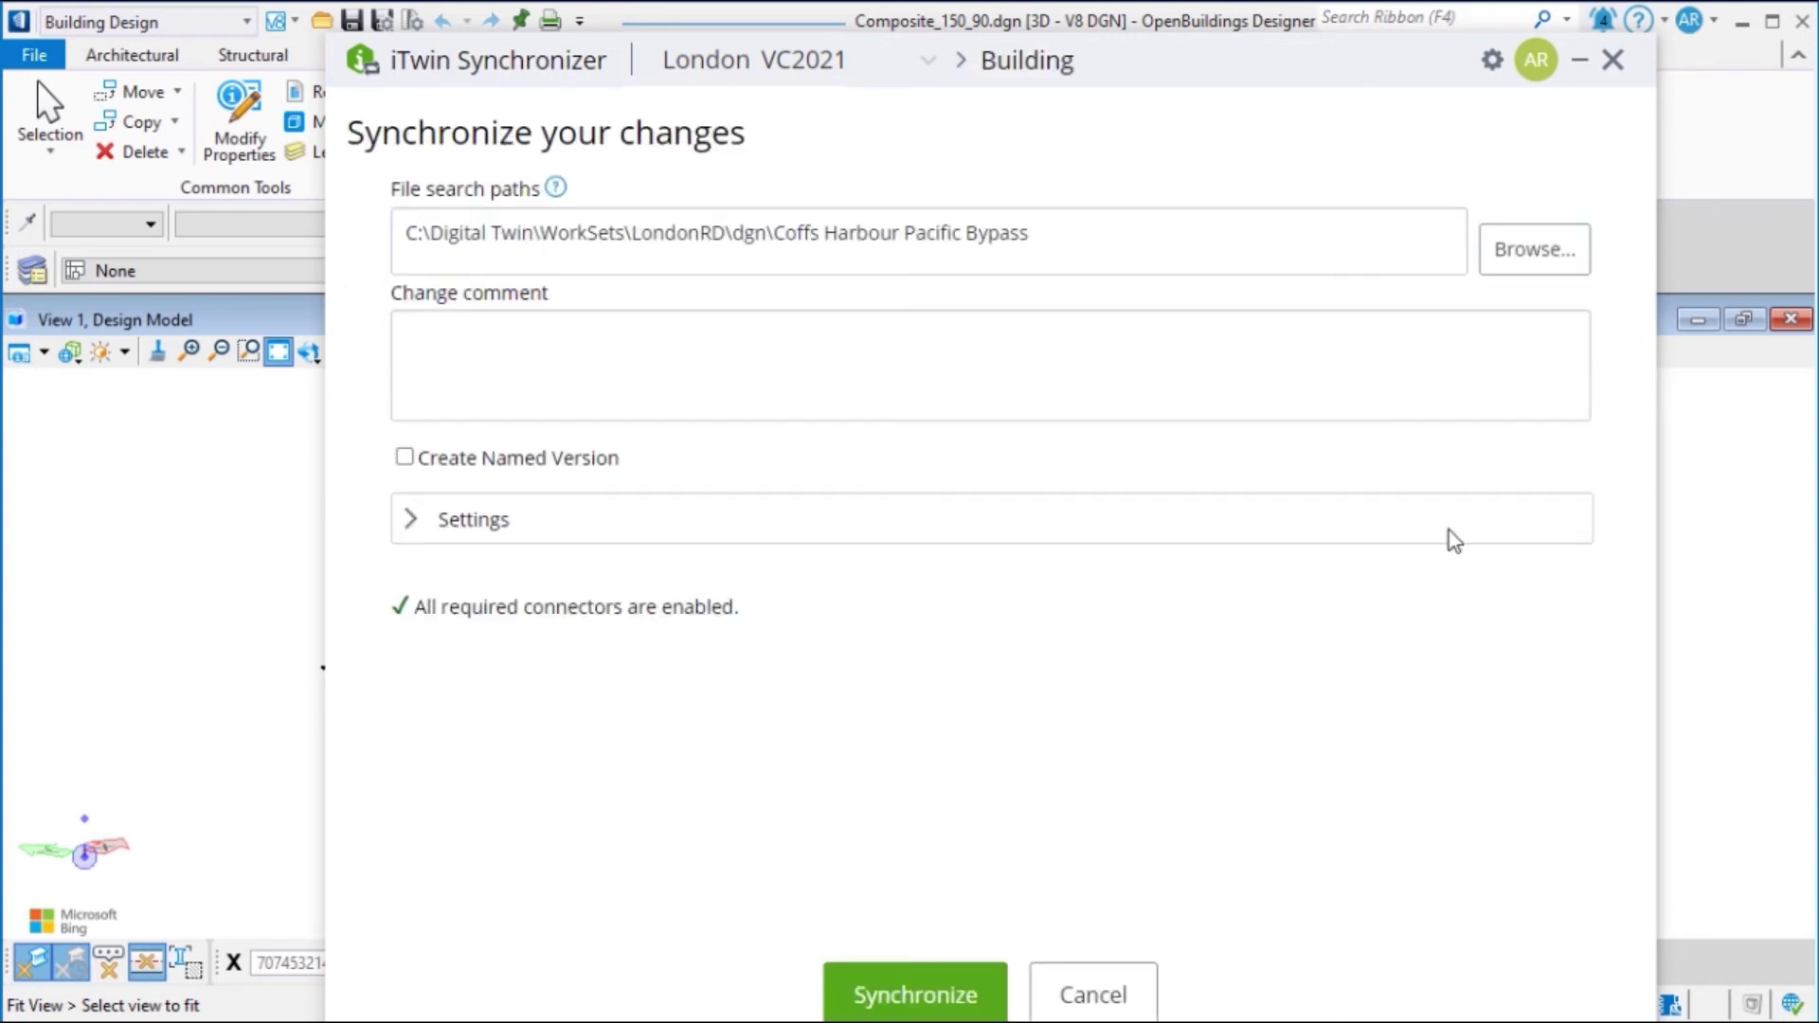
pyautogui.click(406, 458)
pyautogui.write('Initial')
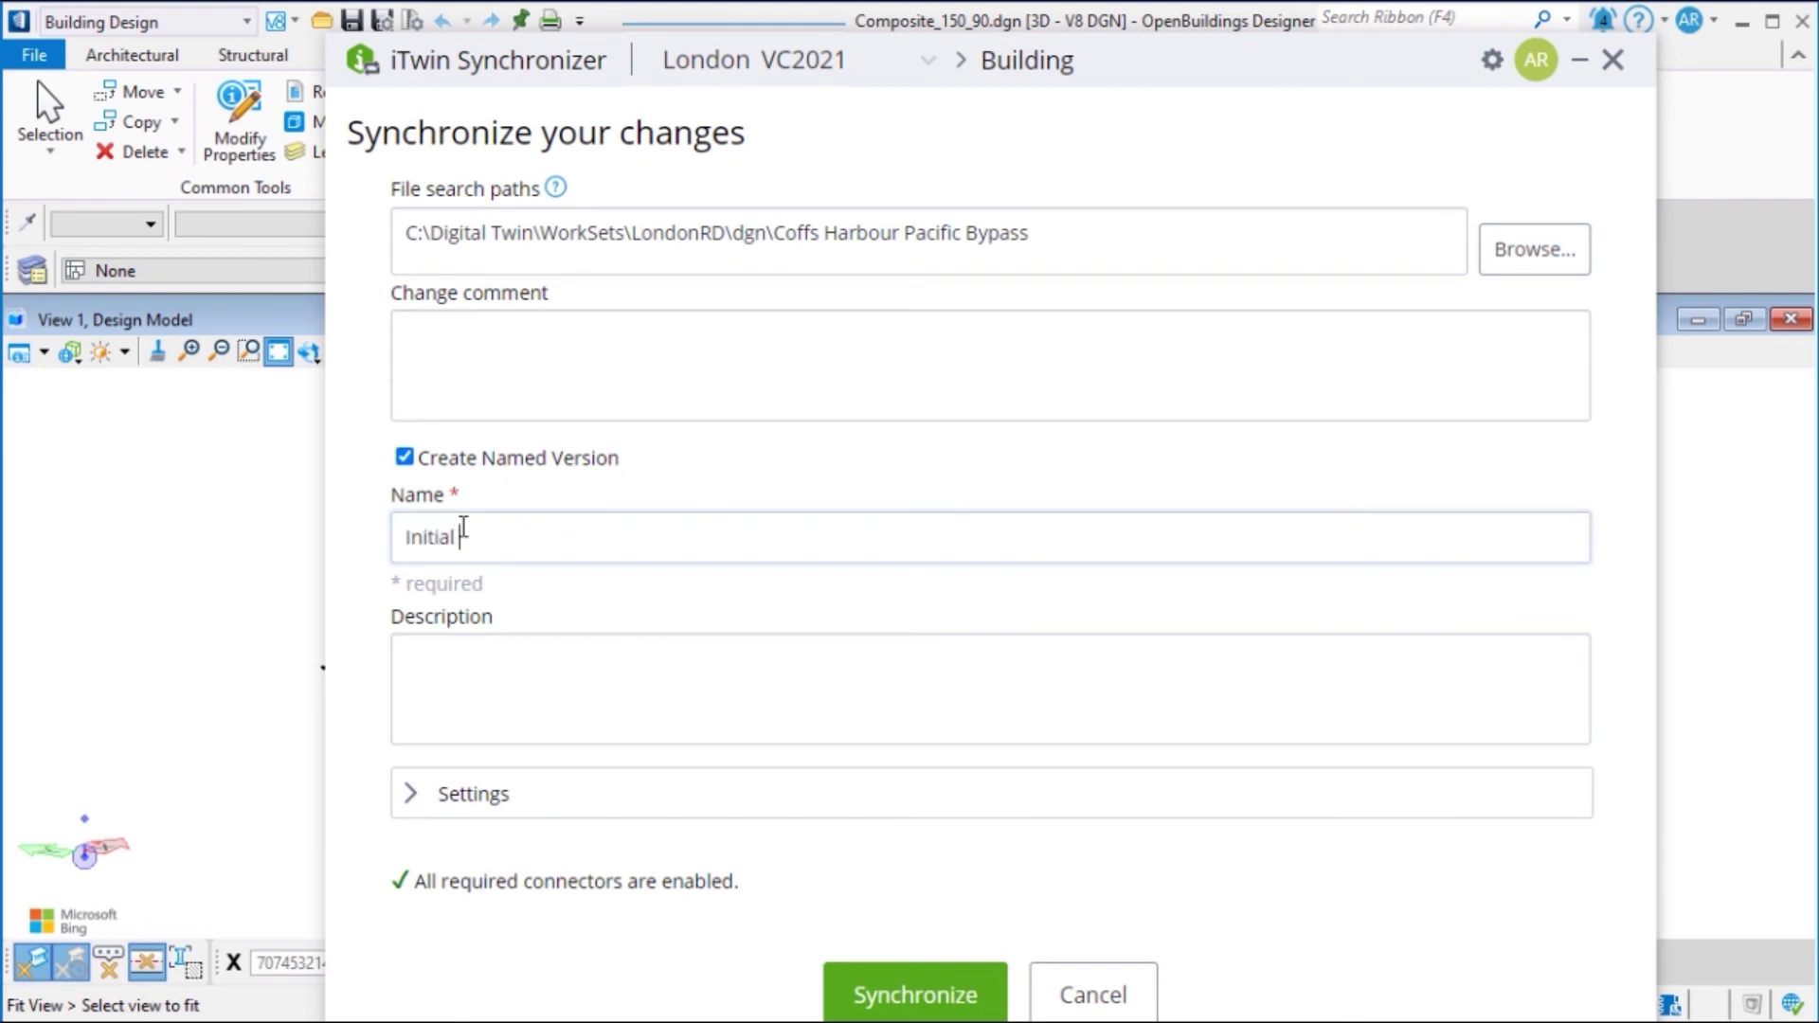
pyautogui.write('Building')
pyautogui.click(584, 683)
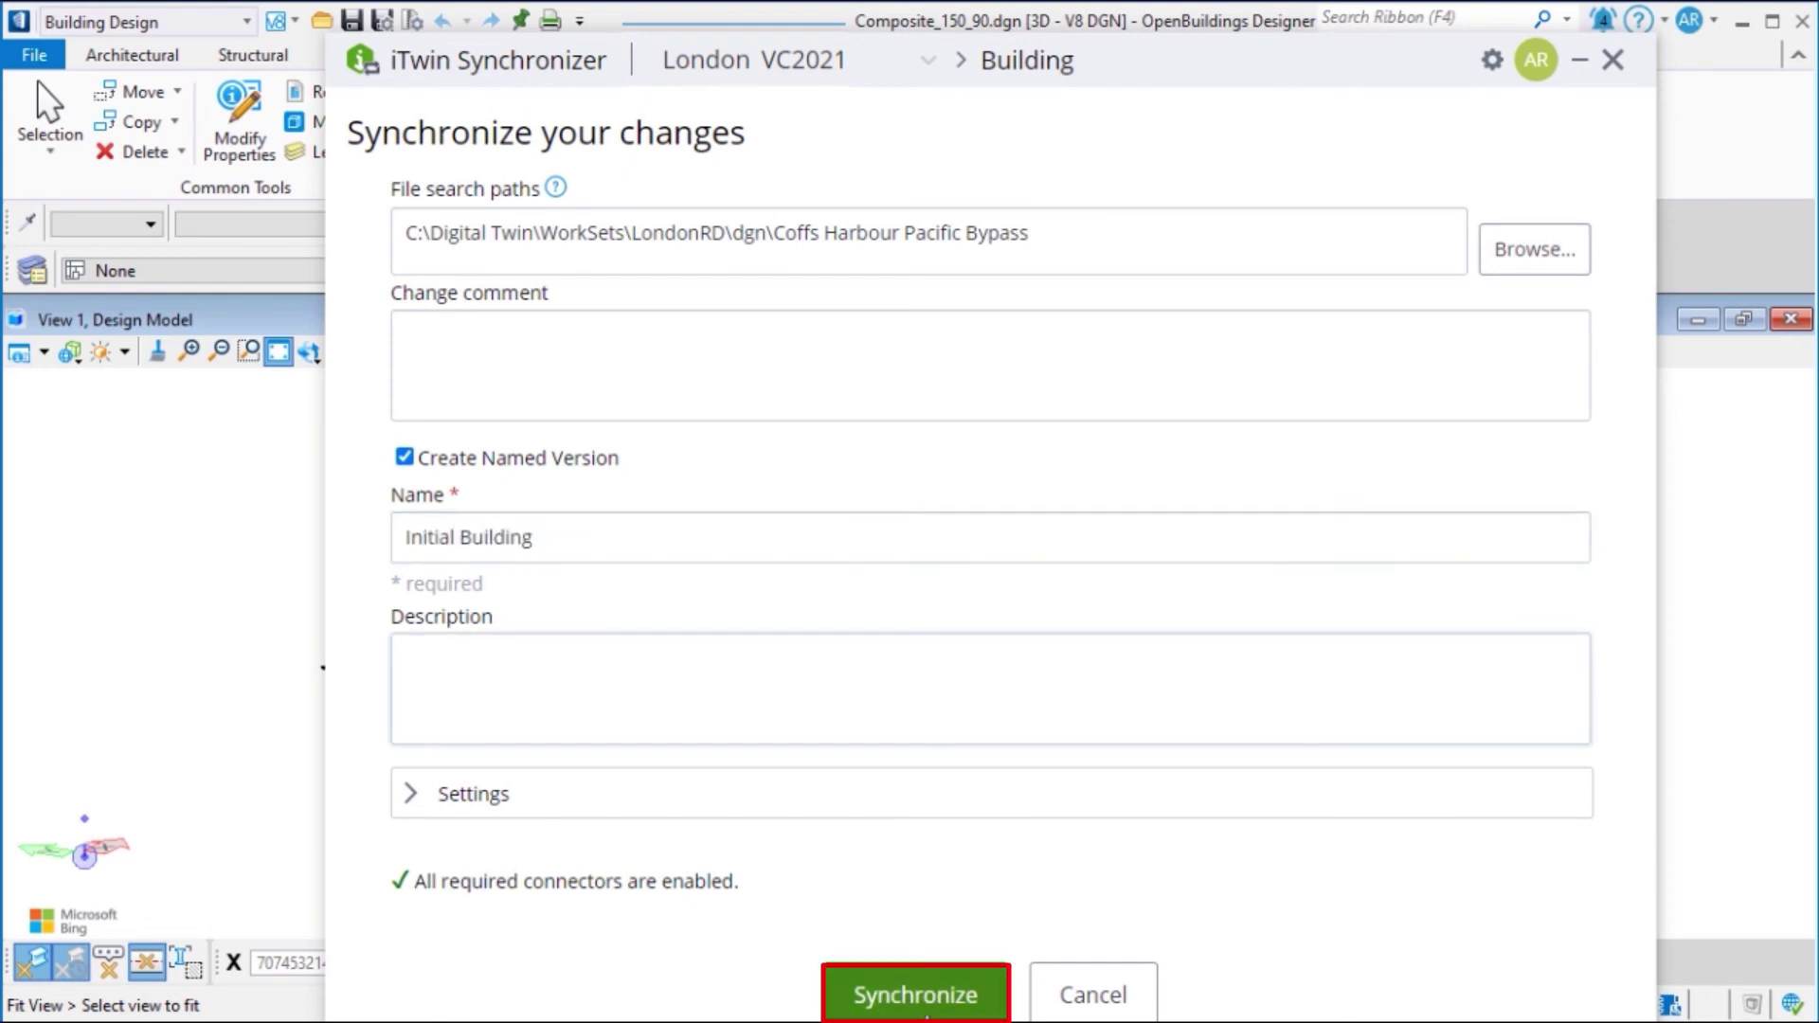
pyautogui.click(915, 995)
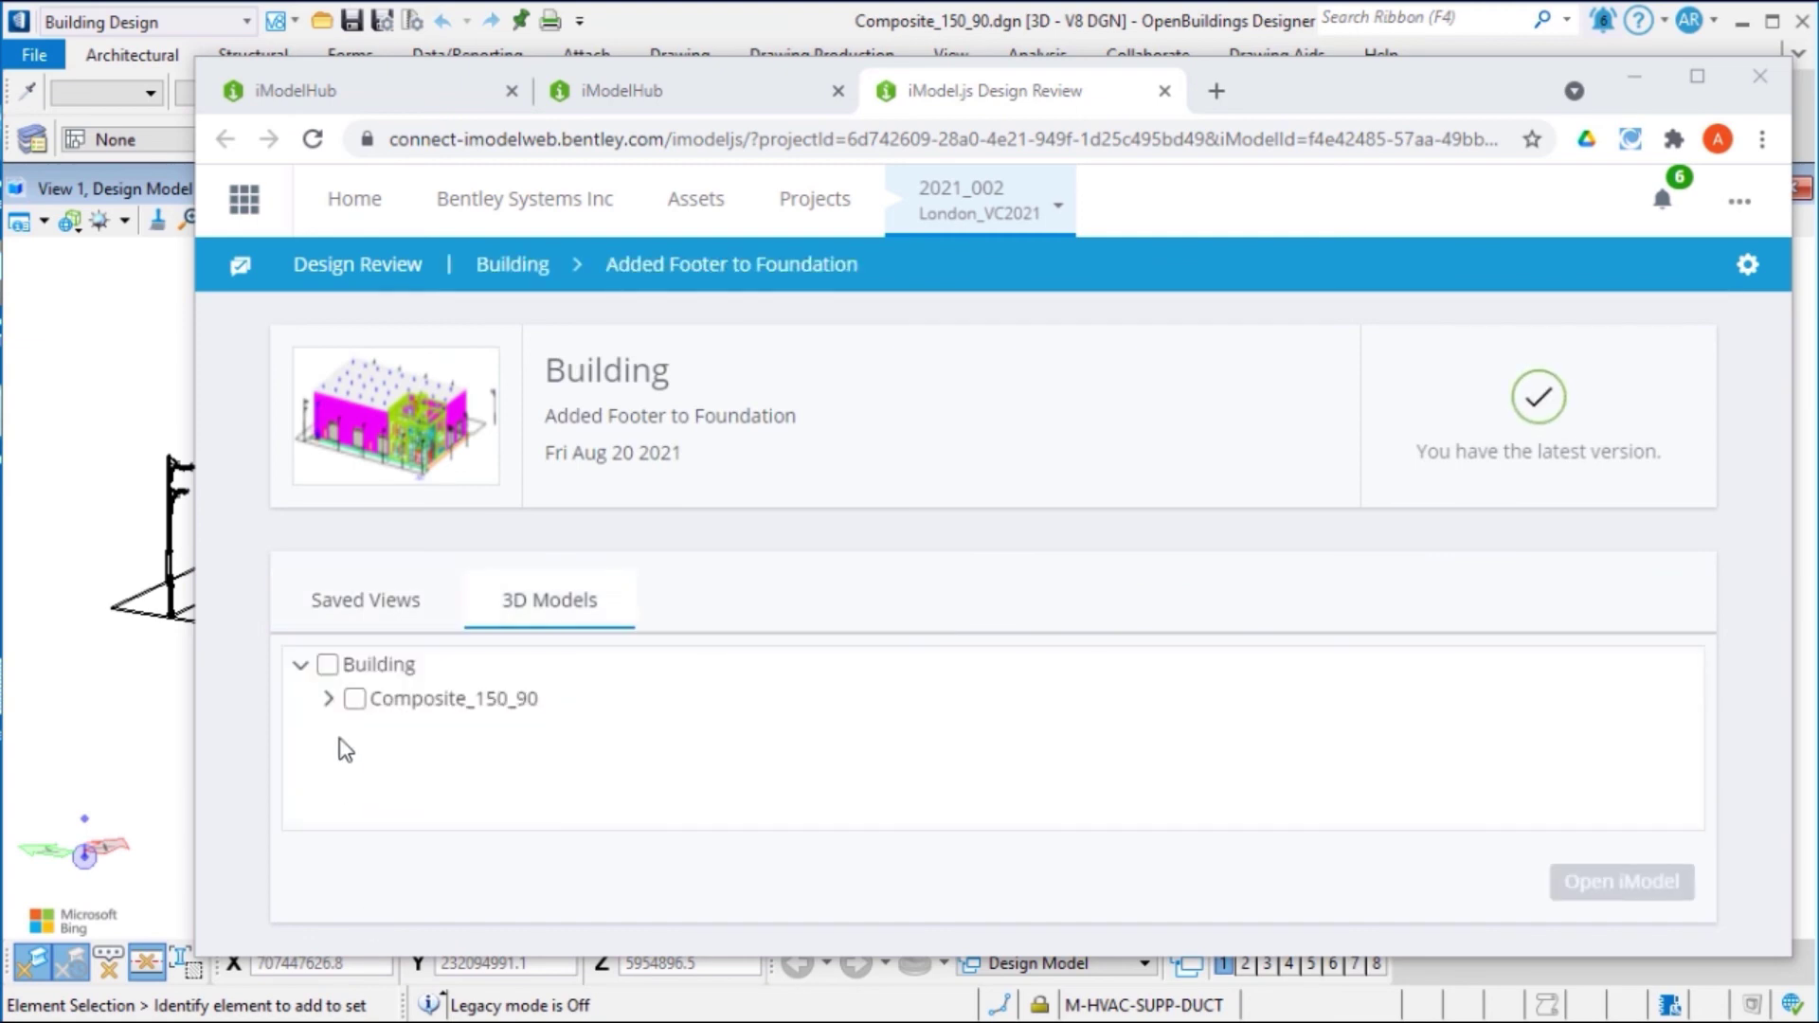
# Select all Building models under 3D Models and open the iModel in the 3D viewer.
pyautogui.click(327, 664)
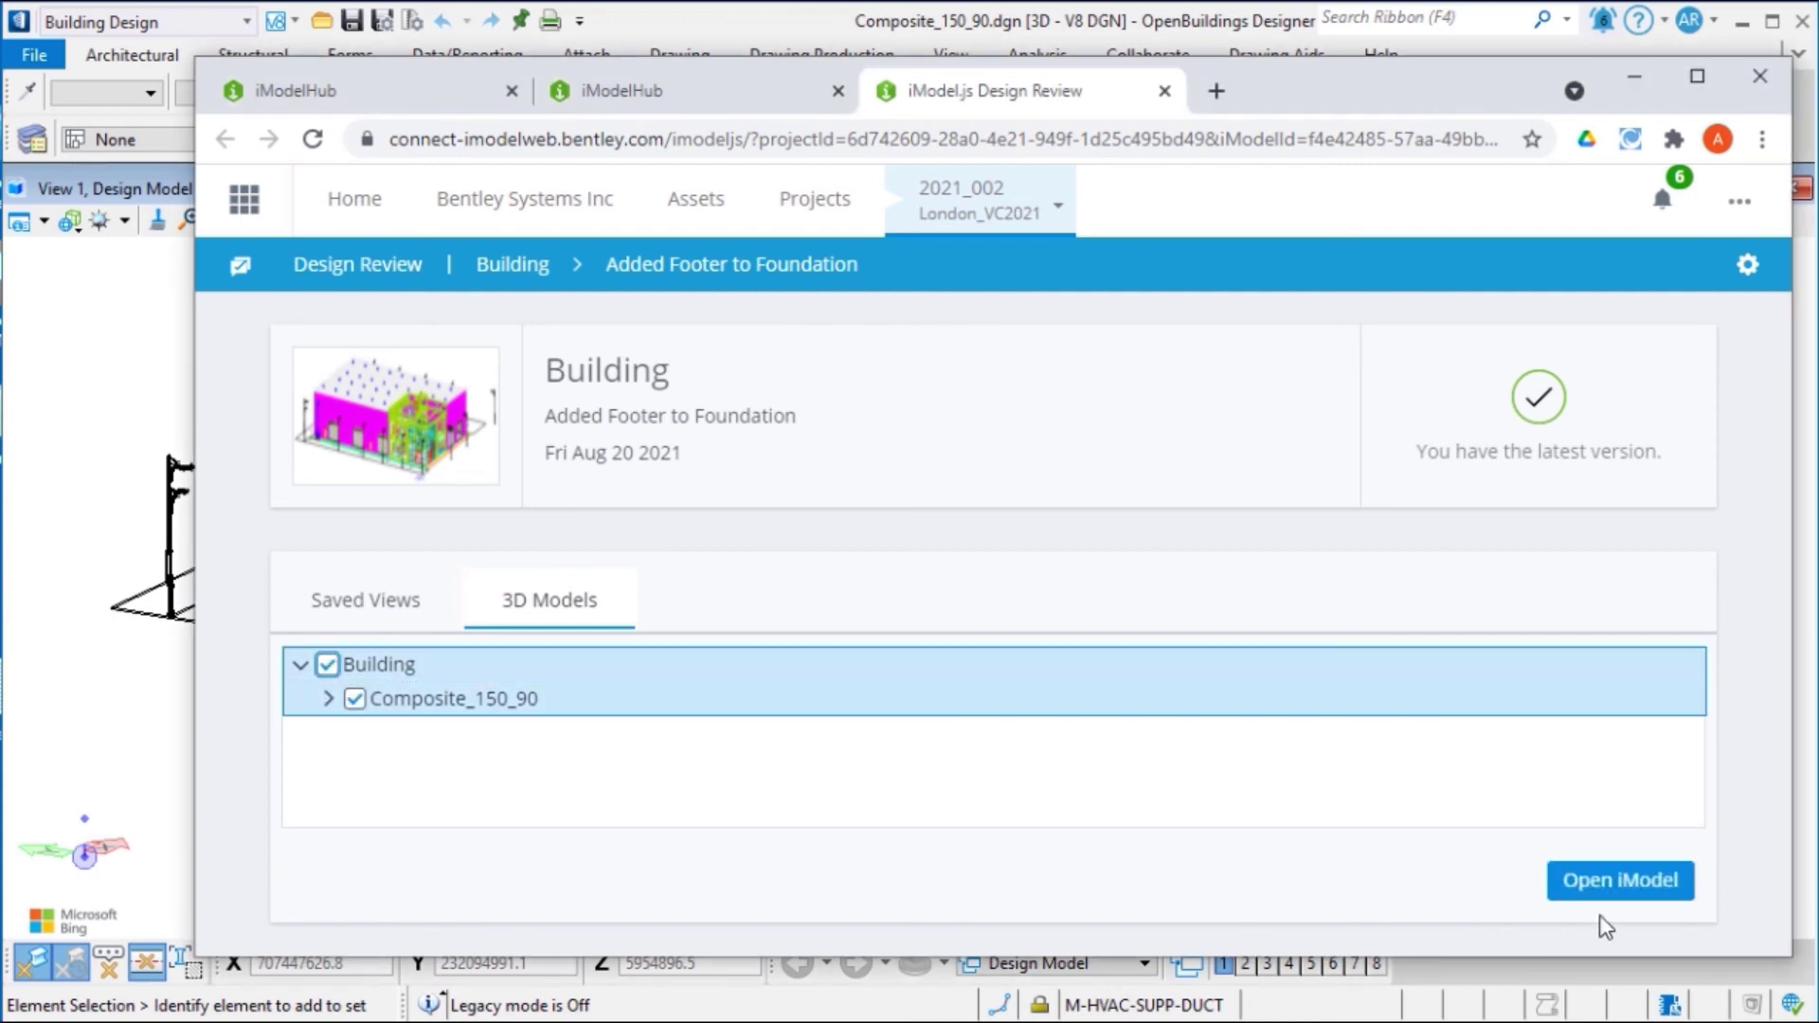
pyautogui.click(1643, 887)
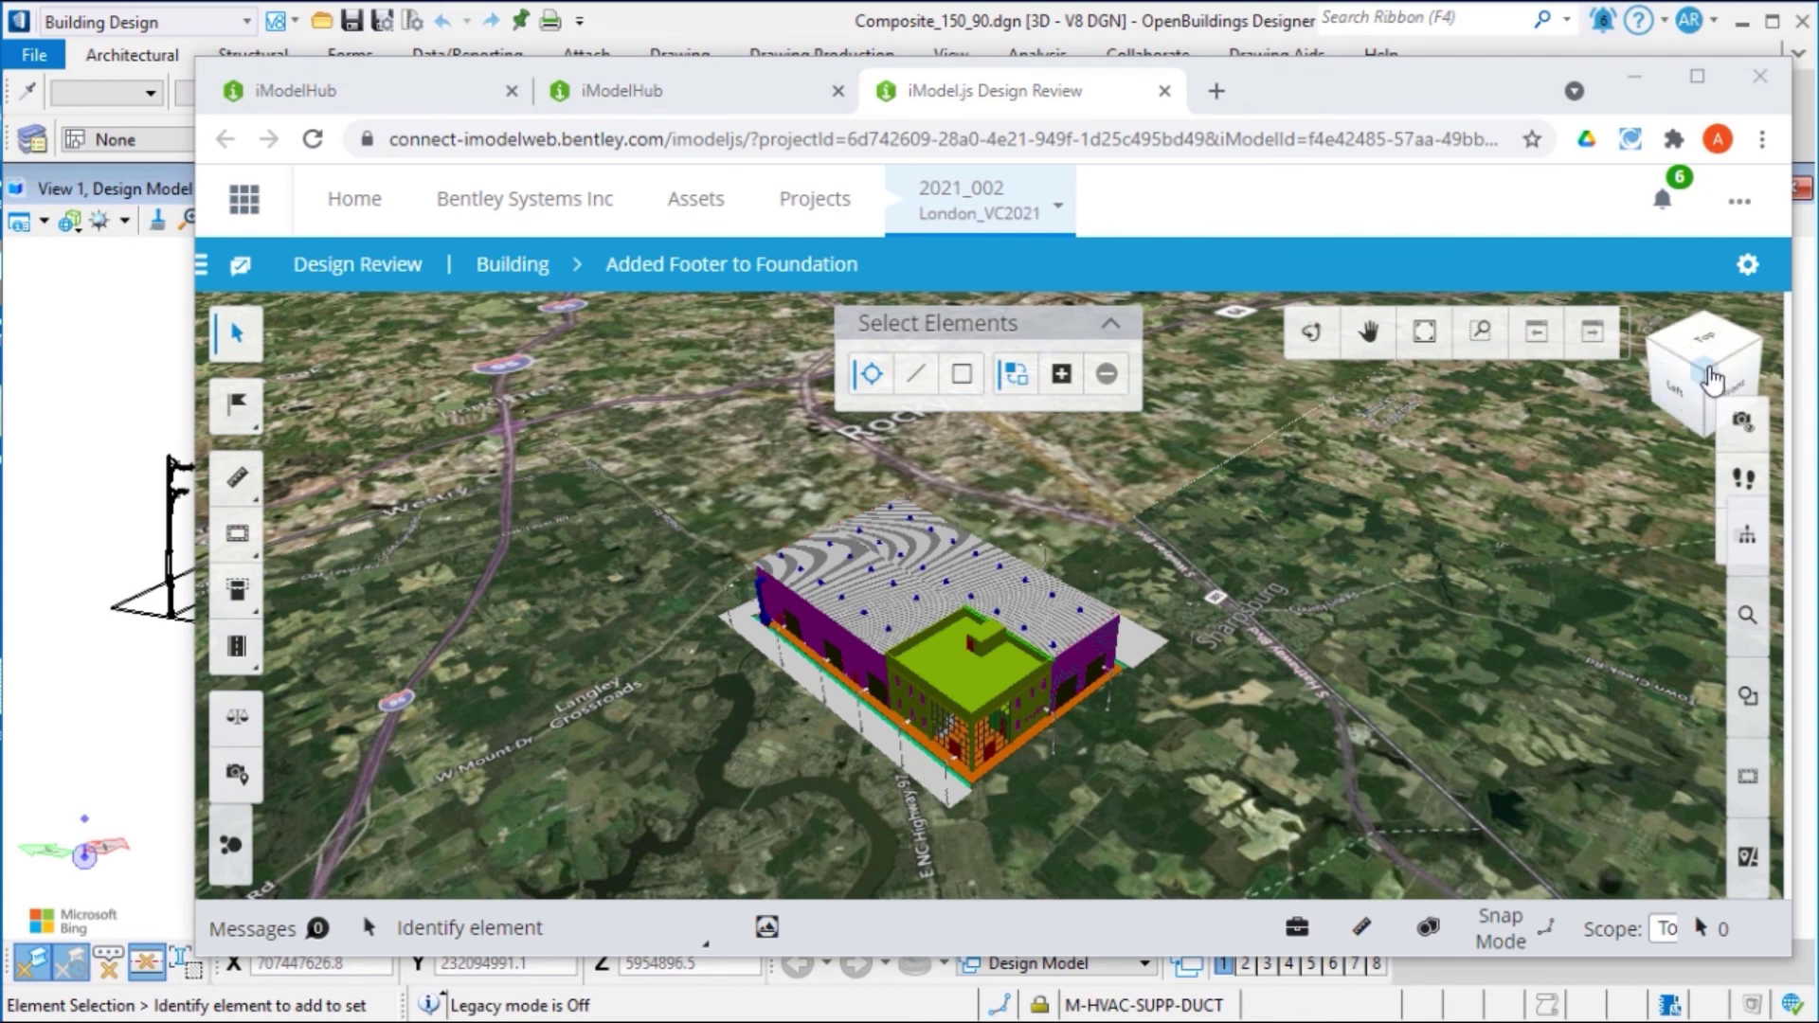
pyautogui.click(1705, 357)
pyautogui.moveTo(1705, 357); pyautogui.dragTo(1702, 341)
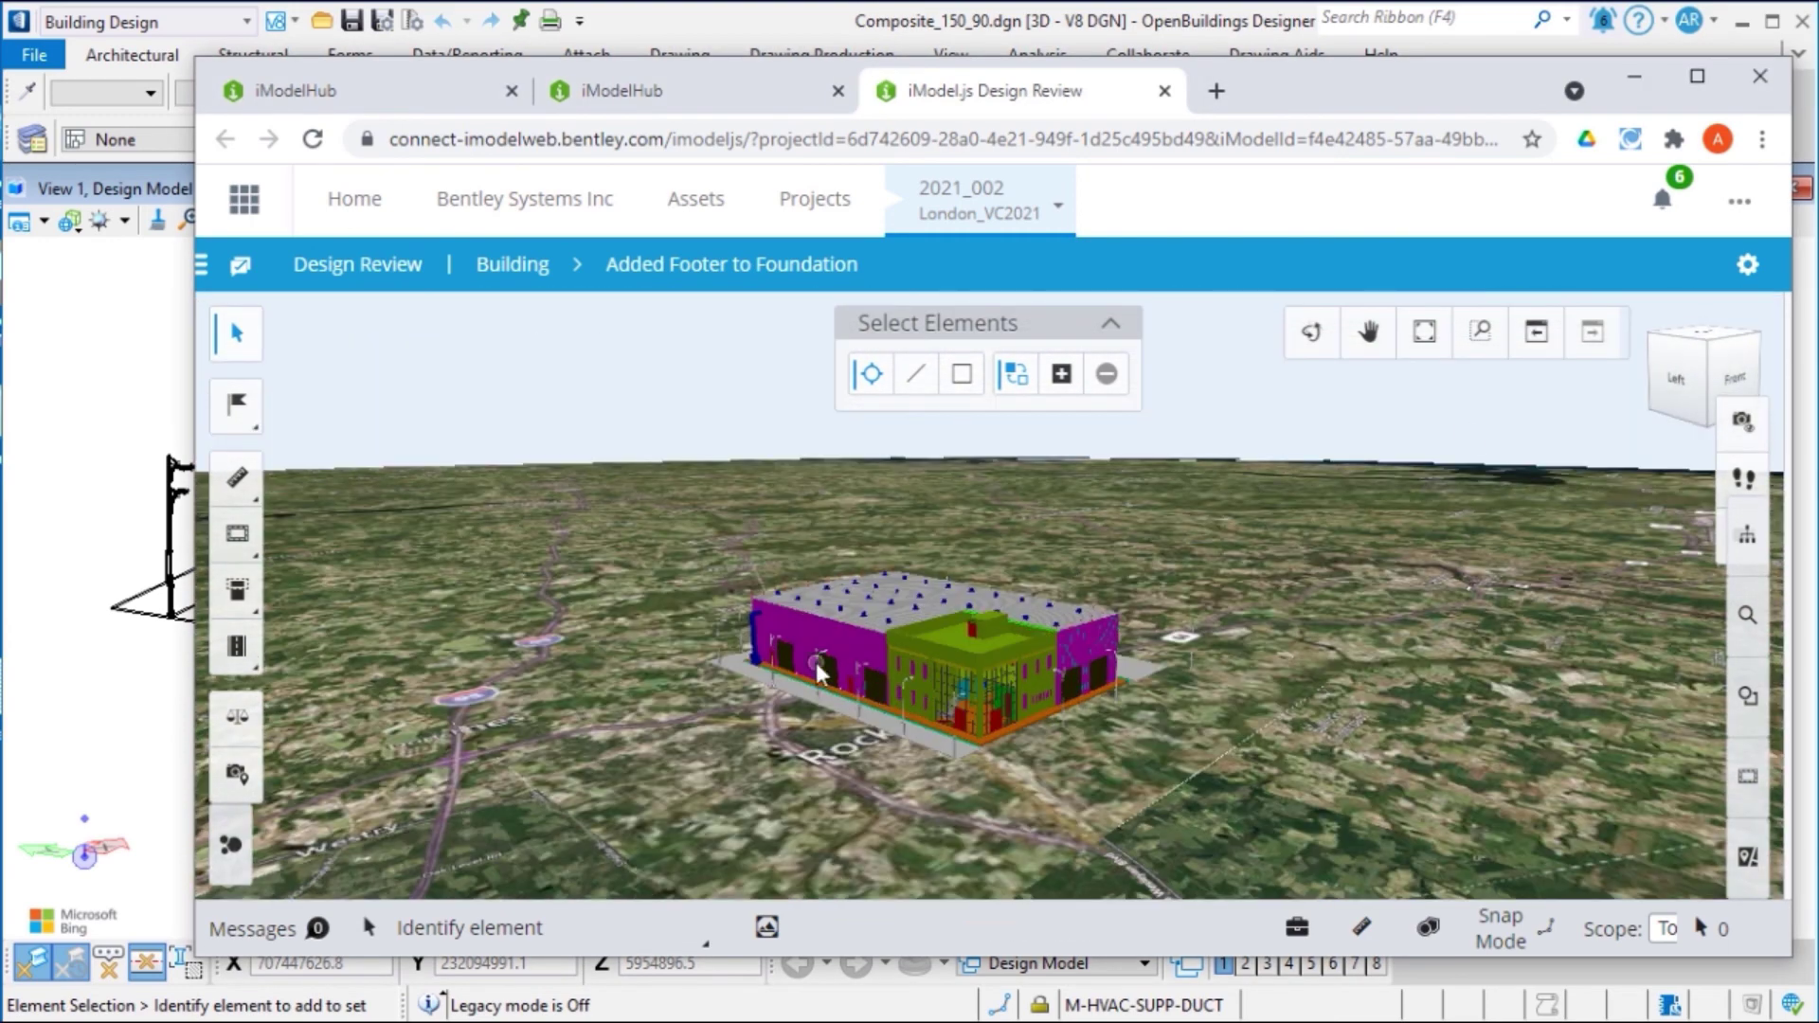
pyautogui.scroll(2, 819, 674)
pyautogui.scroll(2, 820, 674)
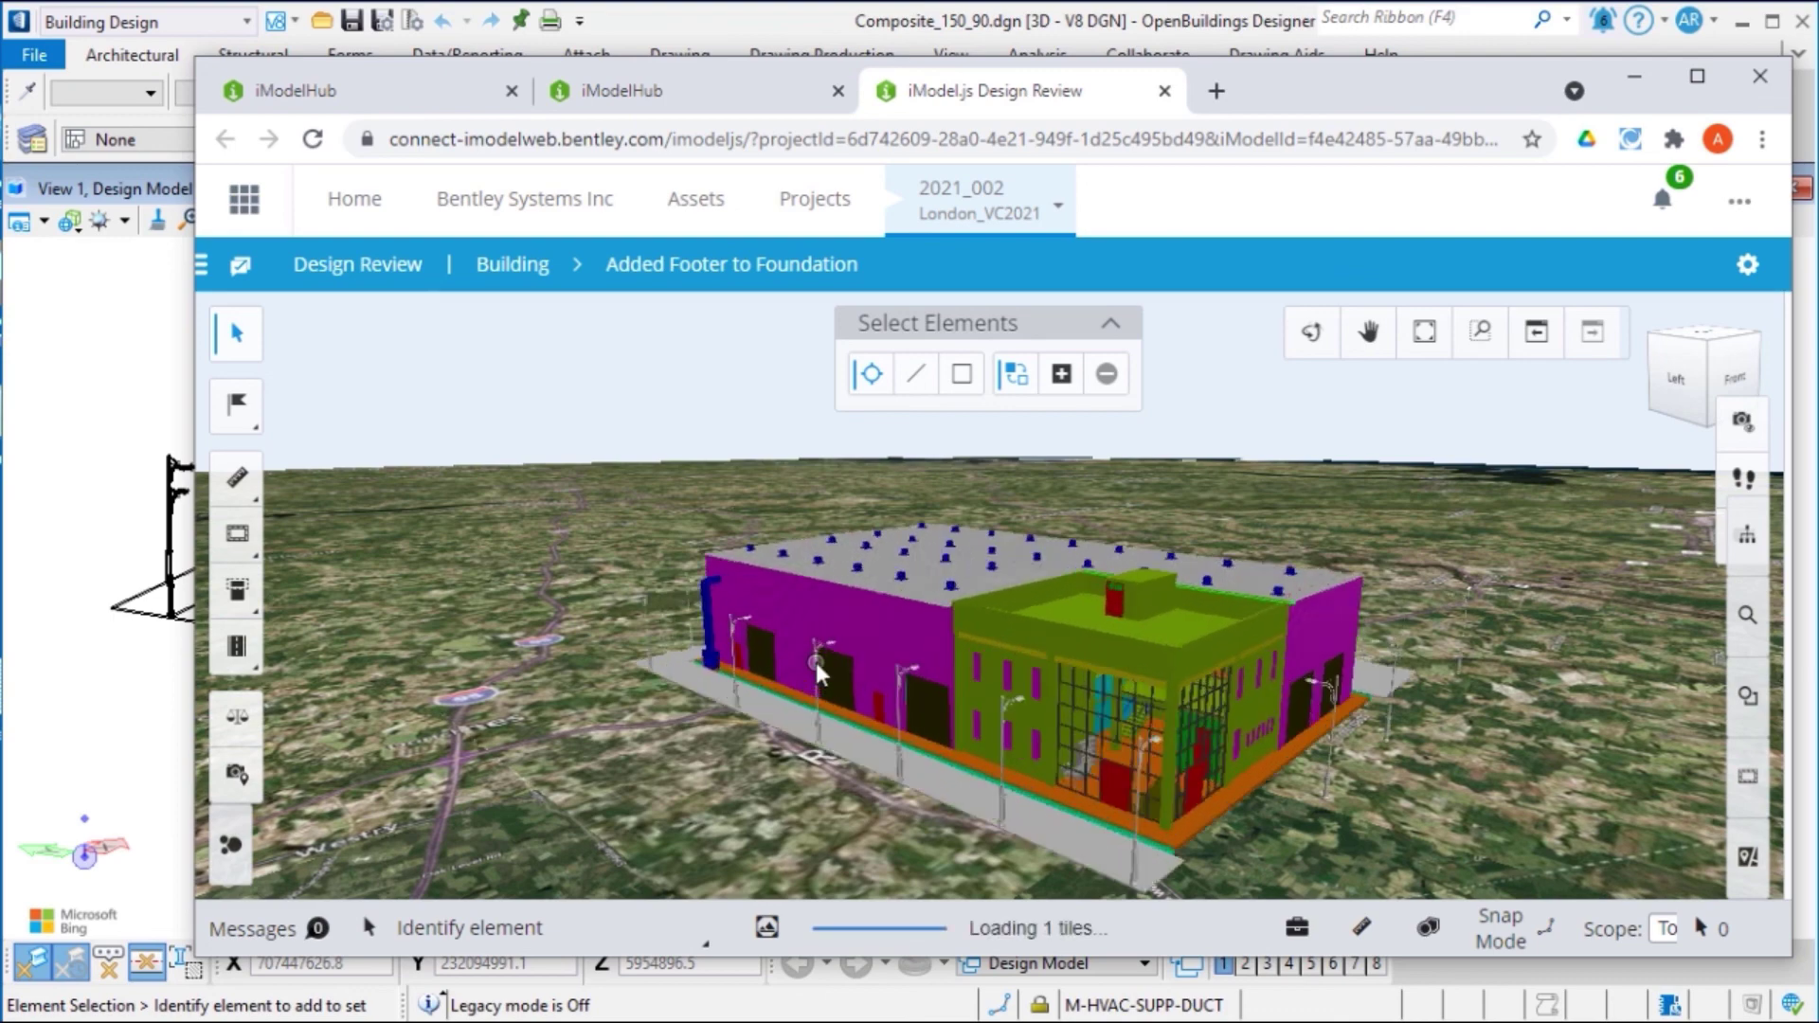
pyautogui.scroll(1, 820, 674)
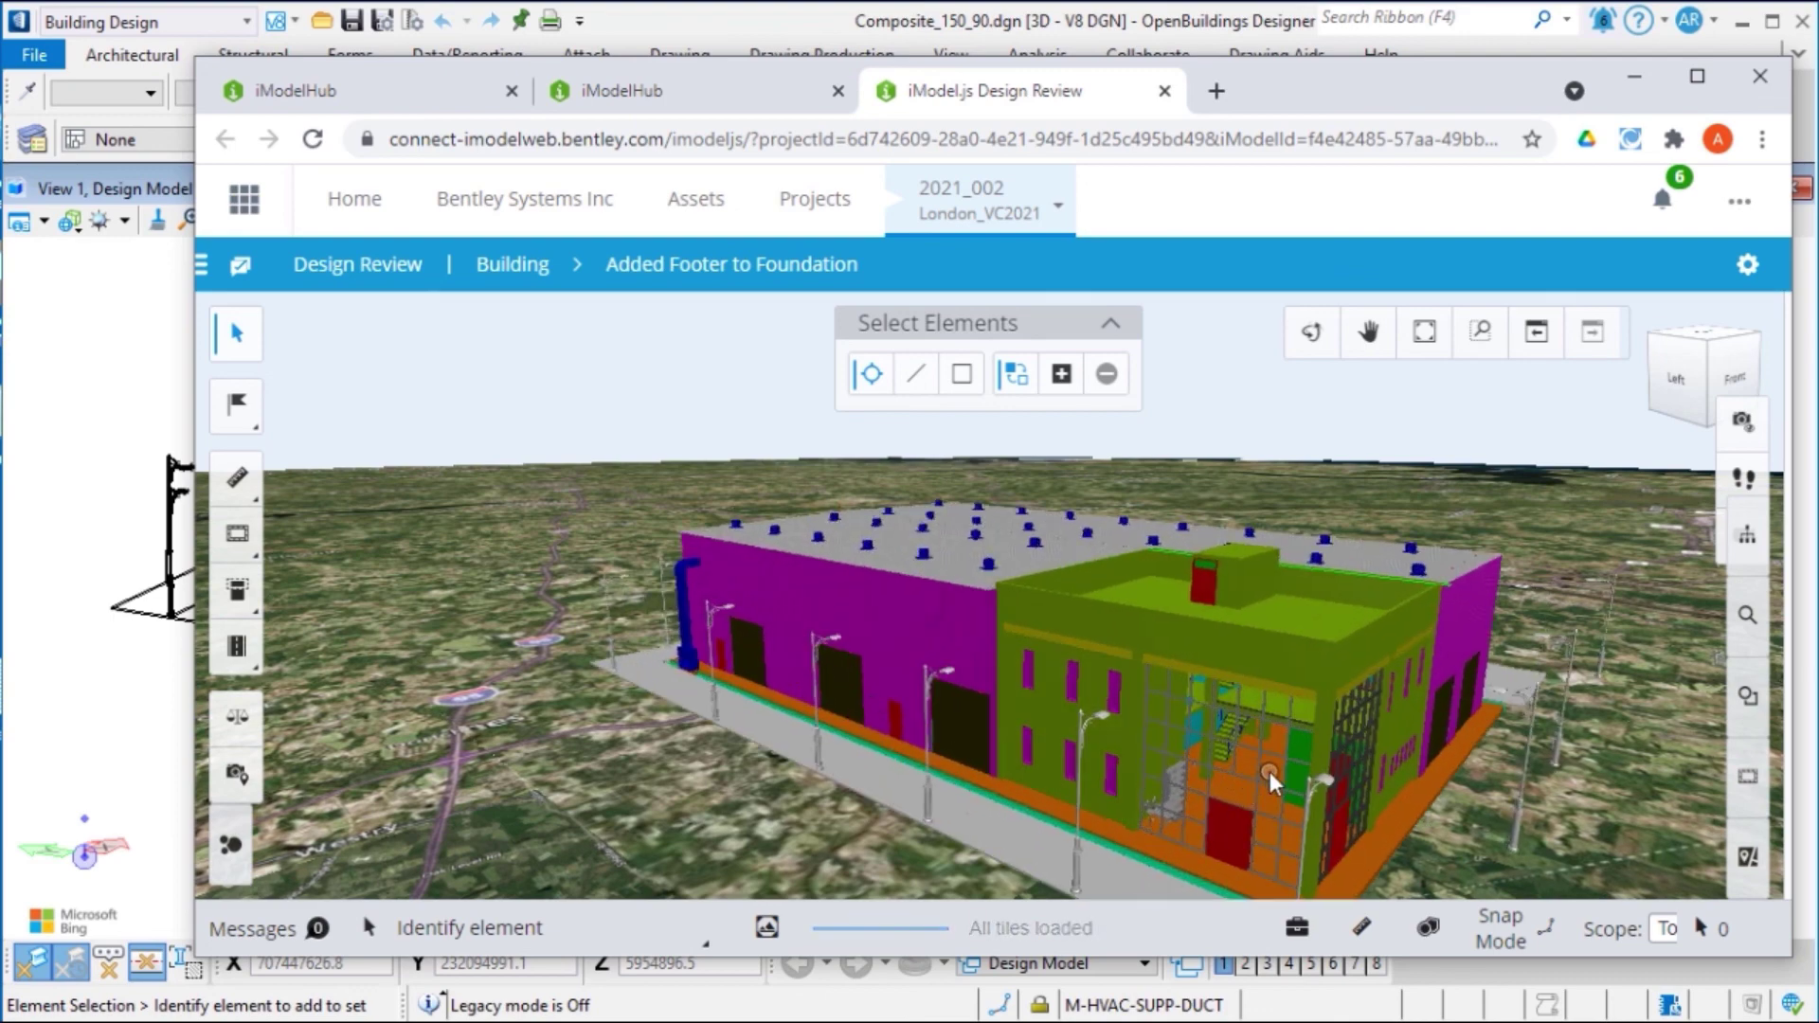
pyautogui.scroll(-2, 1242, 790)
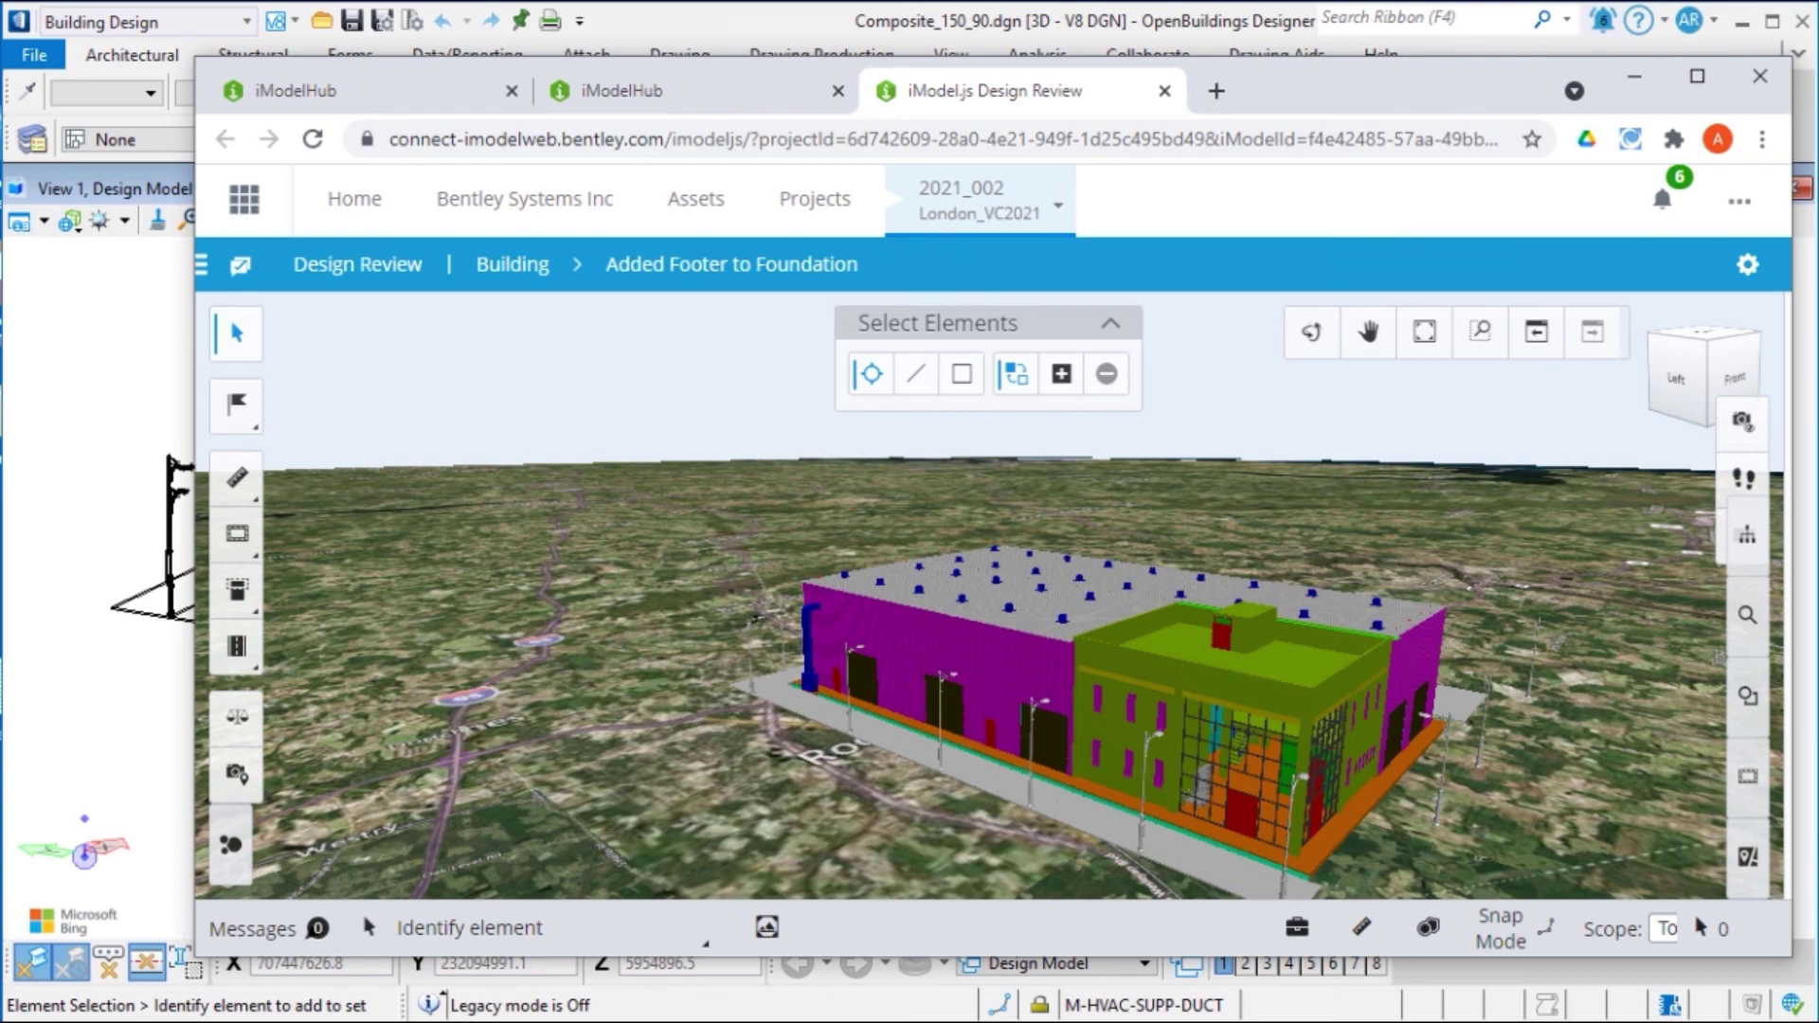